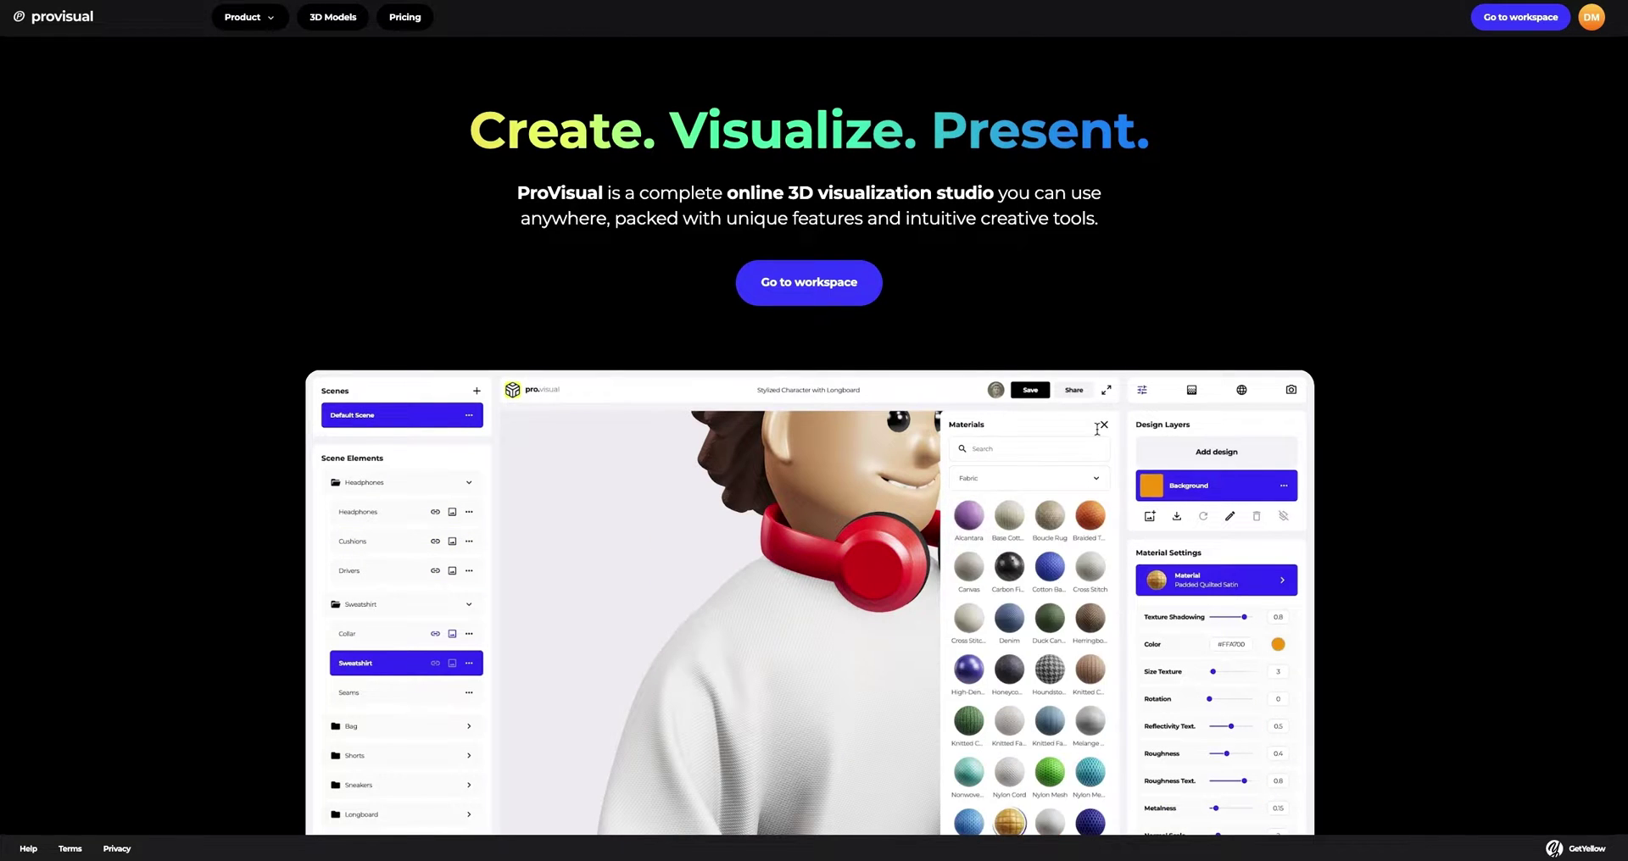
- Go to the 3D Models gallery and scroll down to open the Soccer Cleat detail page
{"action": "left_click", "coordinate": [332, 17]}
{"action": "scroll", "coordinate": [367, 448], "scroll_direction": "down", "scroll_amount": 12}
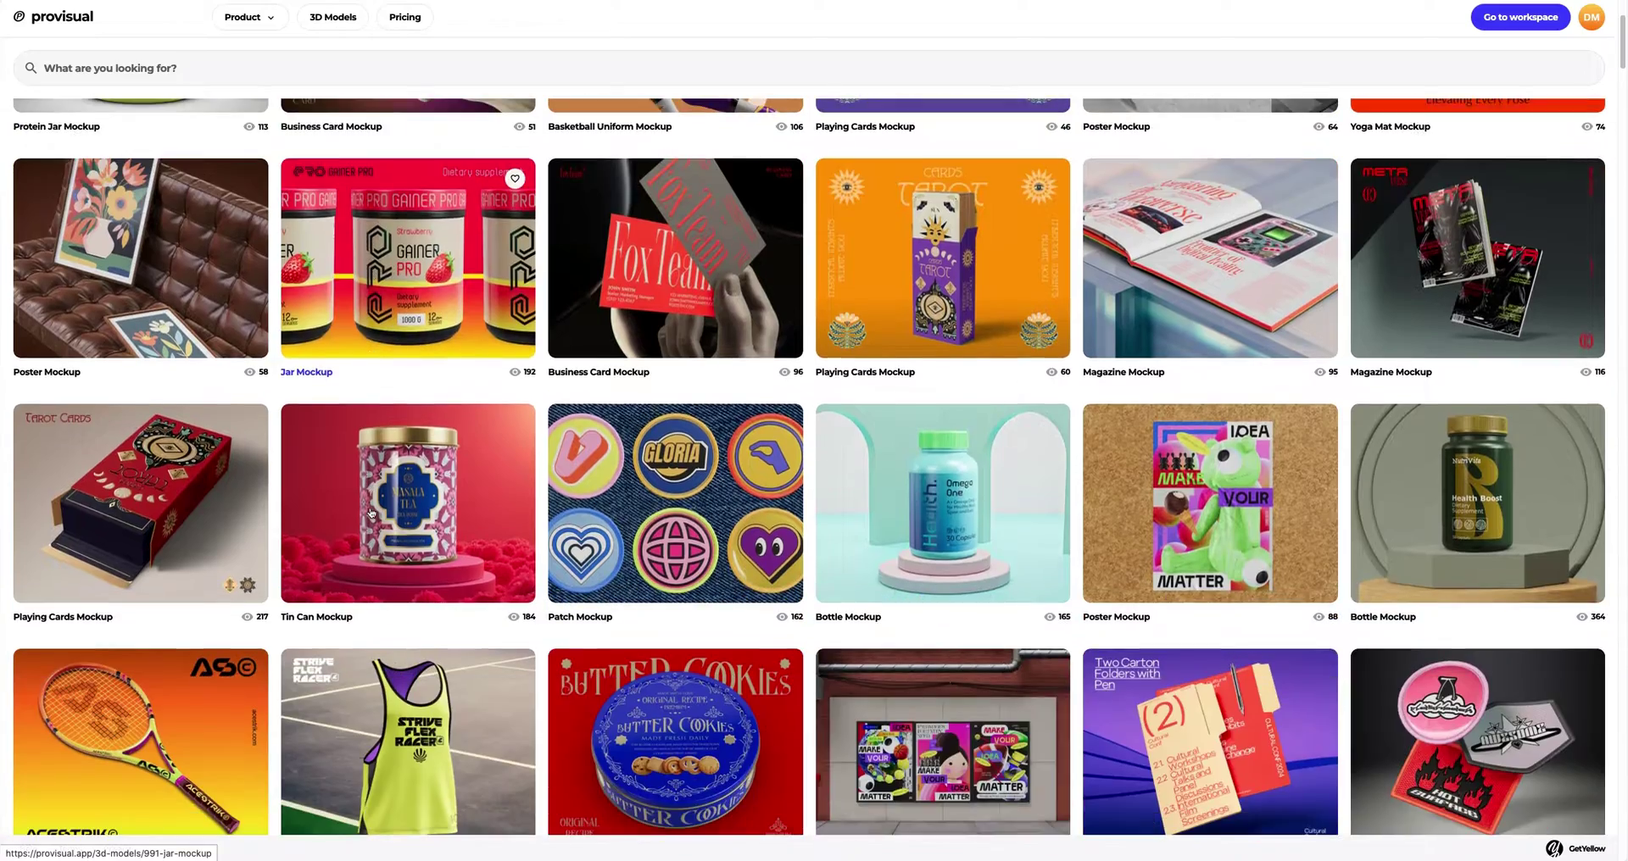
{"action": "scroll", "coordinate": [370, 513], "scroll_direction": "down", "scroll_amount": 5}
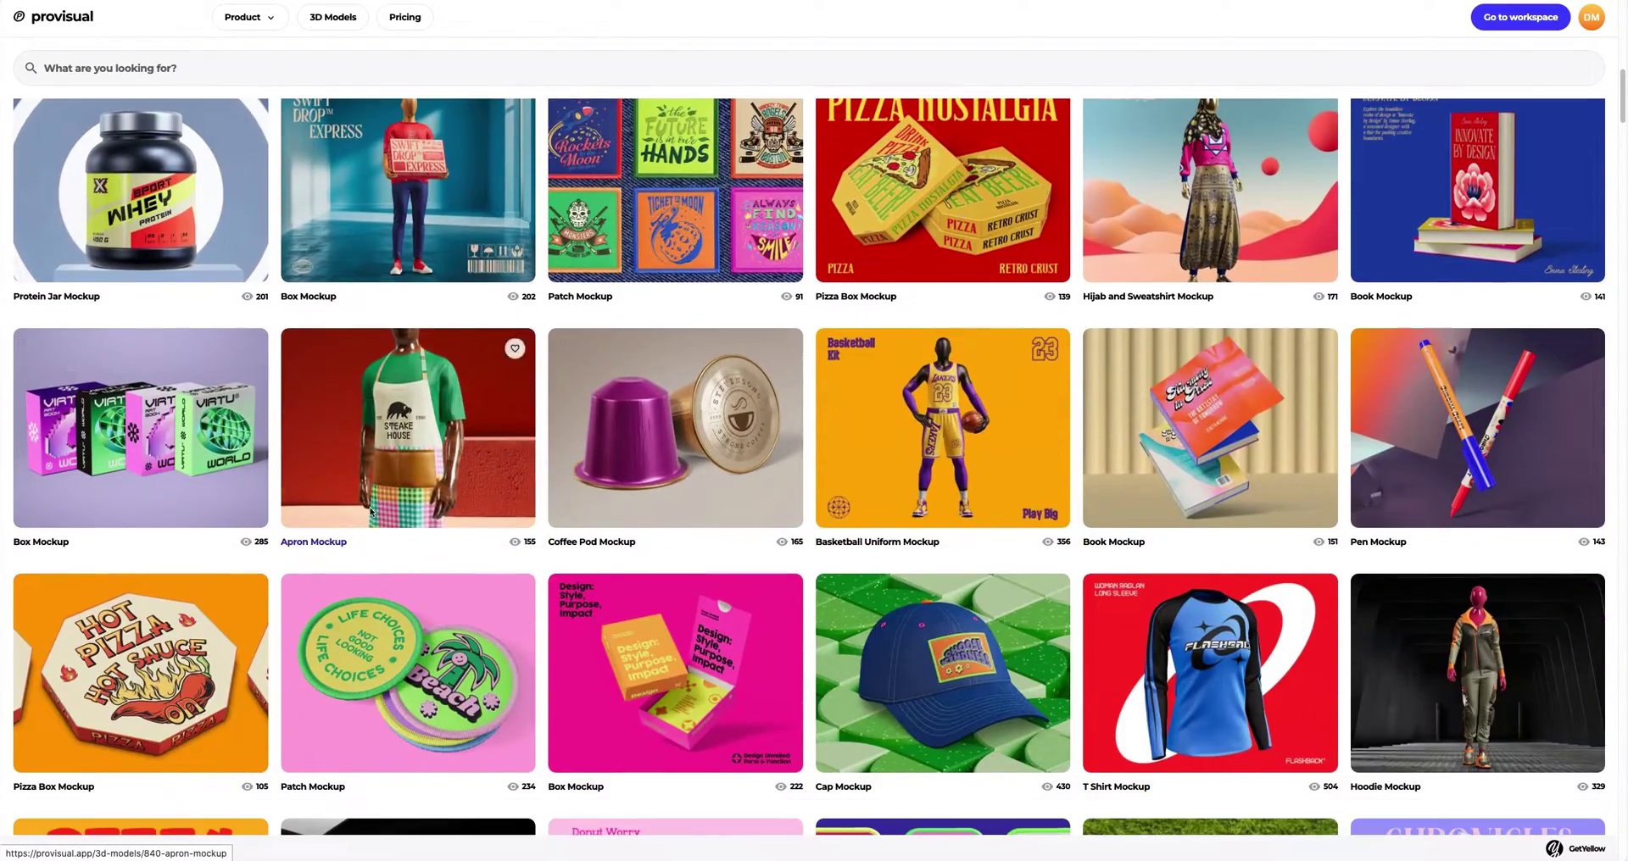
{"action": "scroll", "coordinate": [370, 512], "scroll_direction": "down", "scroll_amount": 2}
{"action": "scroll", "coordinate": [371, 511], "scroll_direction": "down", "scroll_amount": 4}
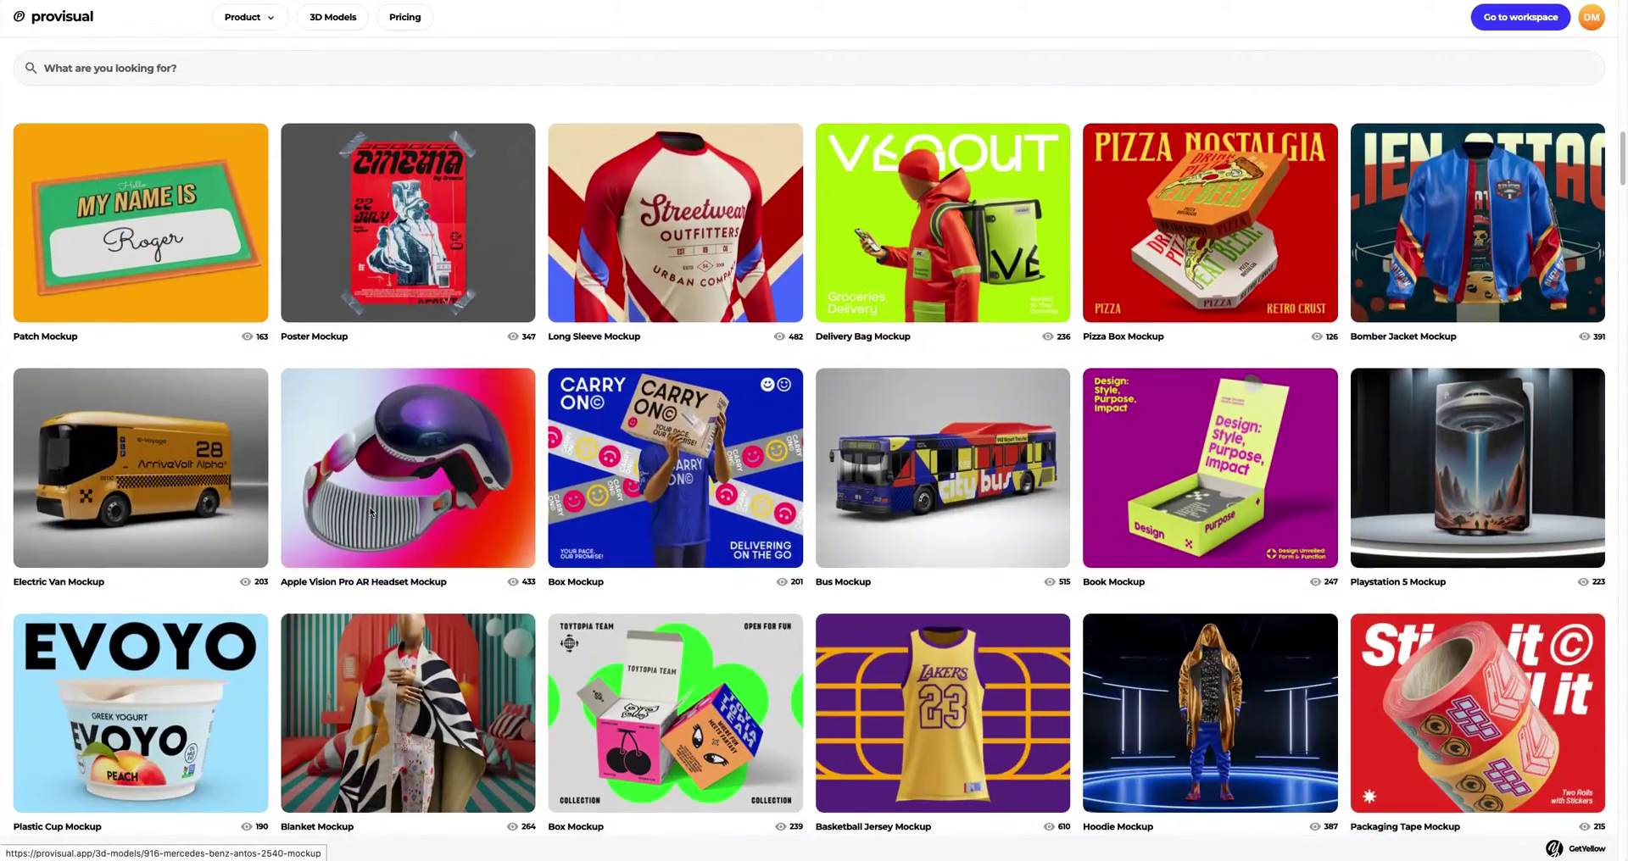
{"action": "scroll", "coordinate": [370, 511], "scroll_direction": "down", "scroll_amount": 8}
{"action": "scroll", "coordinate": [371, 512], "scroll_direction": "down", "scroll_amount": 8}
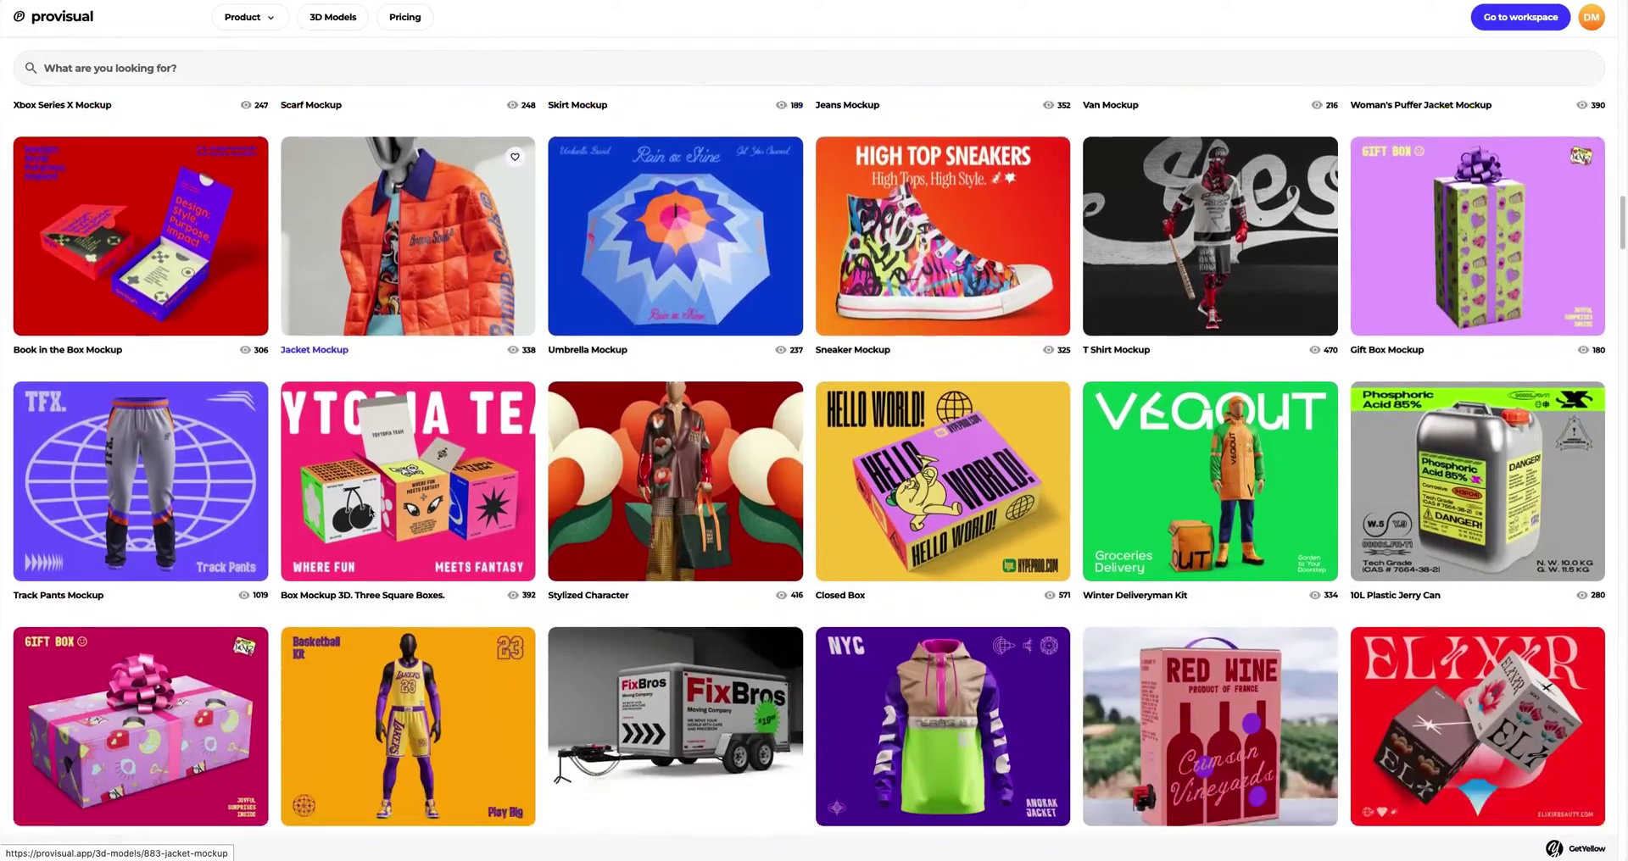
{"action": "scroll", "coordinate": [370, 511], "scroll_direction": "down", "scroll_amount": 9}
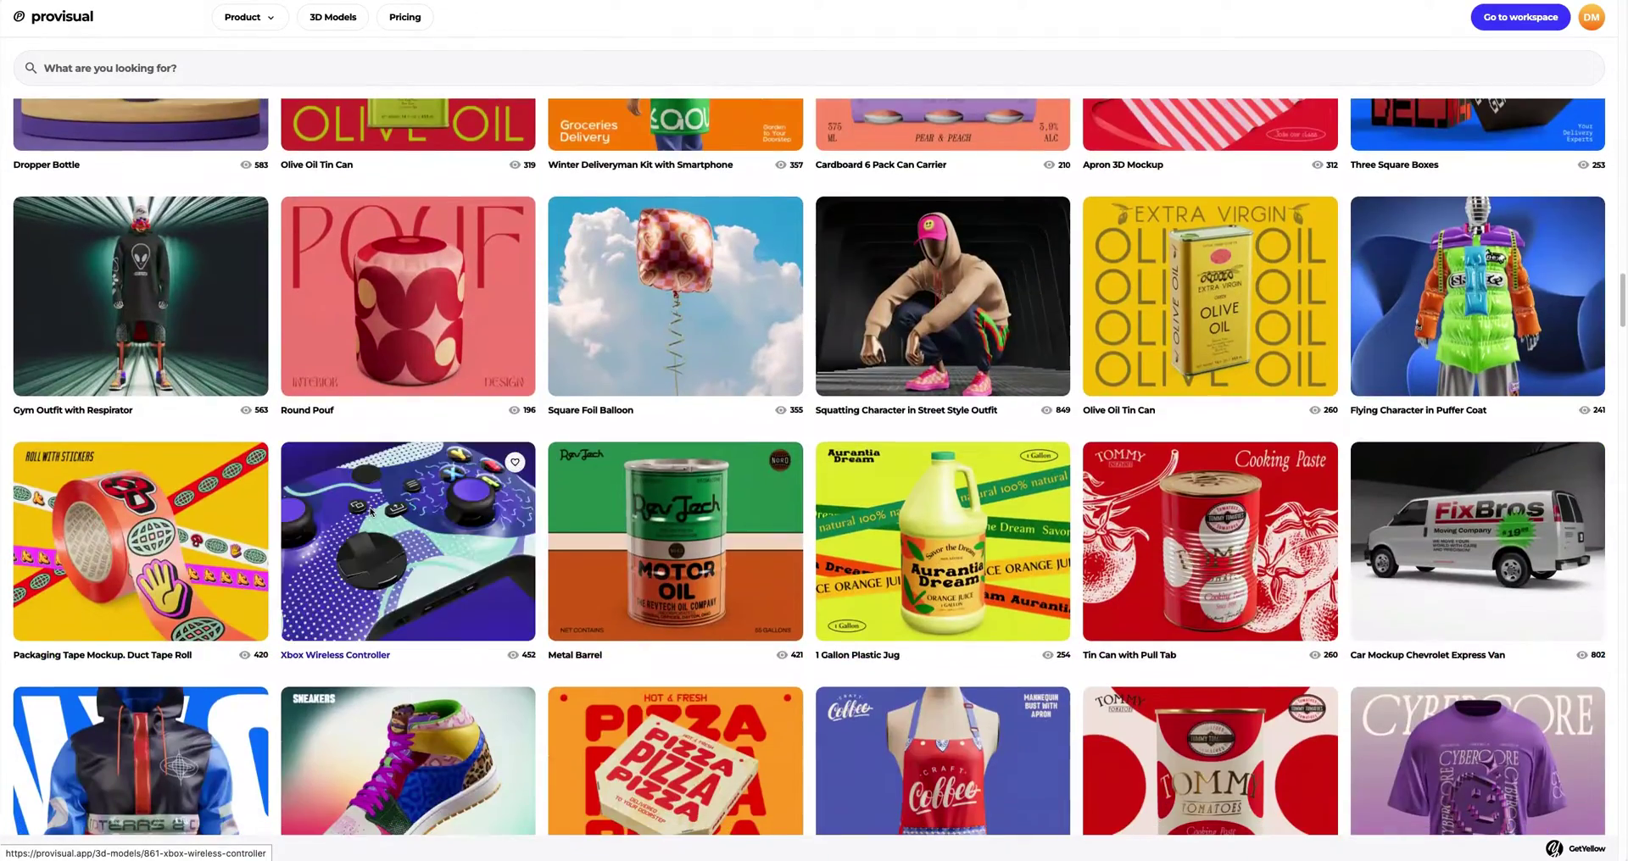
{"action": "scroll", "coordinate": [370, 511], "scroll_direction": "down", "scroll_amount": 8}
{"action": "scroll", "coordinate": [371, 512], "scroll_direction": "down", "scroll_amount": 6}
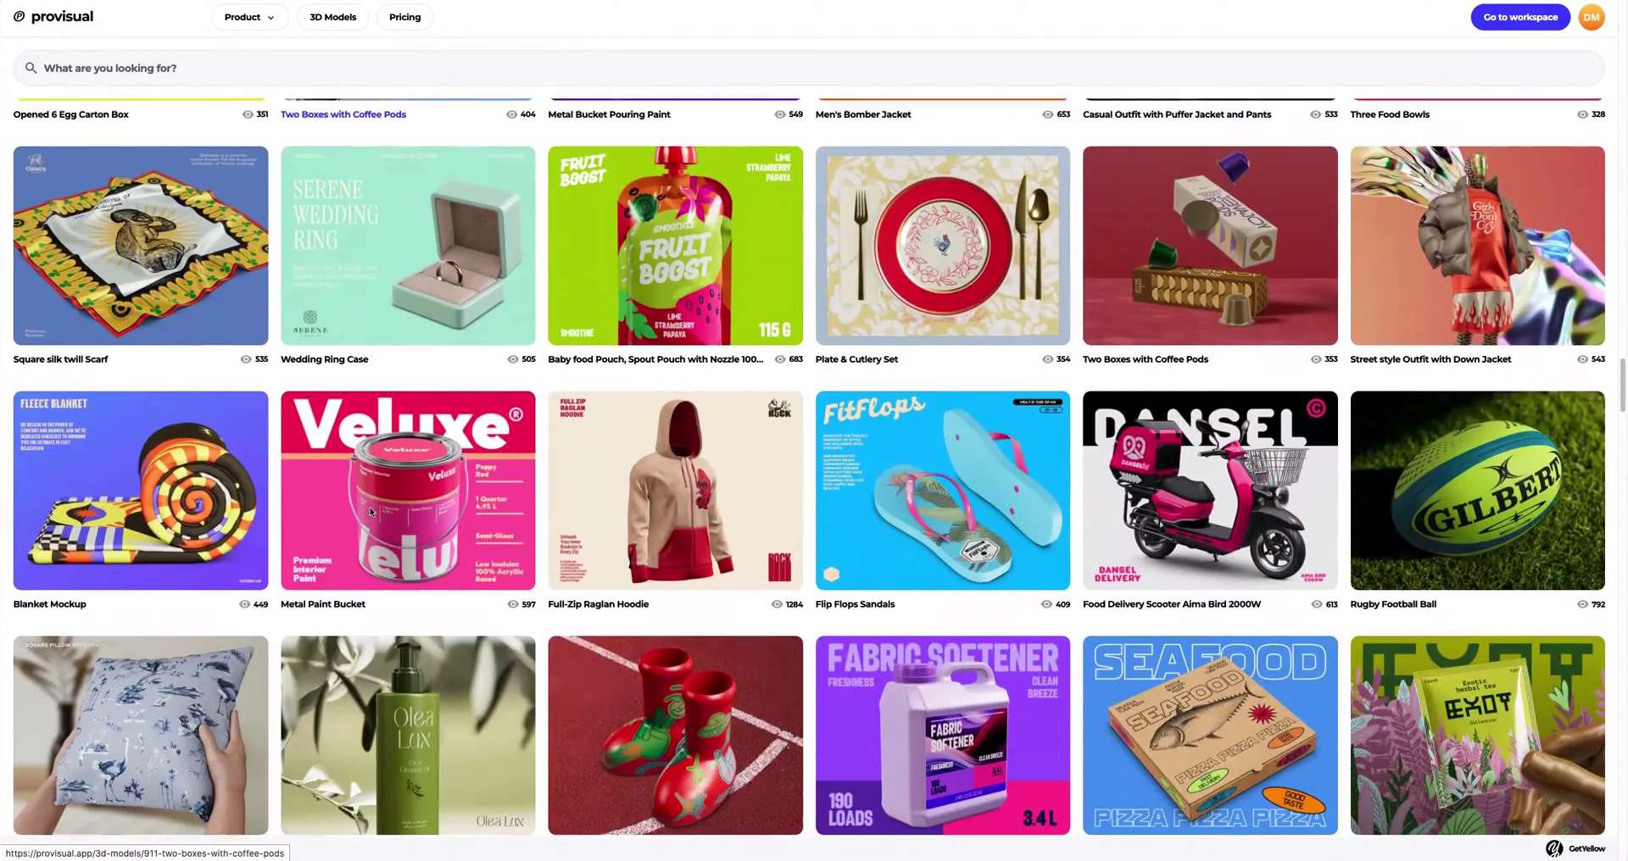
{"action": "scroll", "coordinate": [371, 511], "scroll_direction": "down", "scroll_amount": 9}
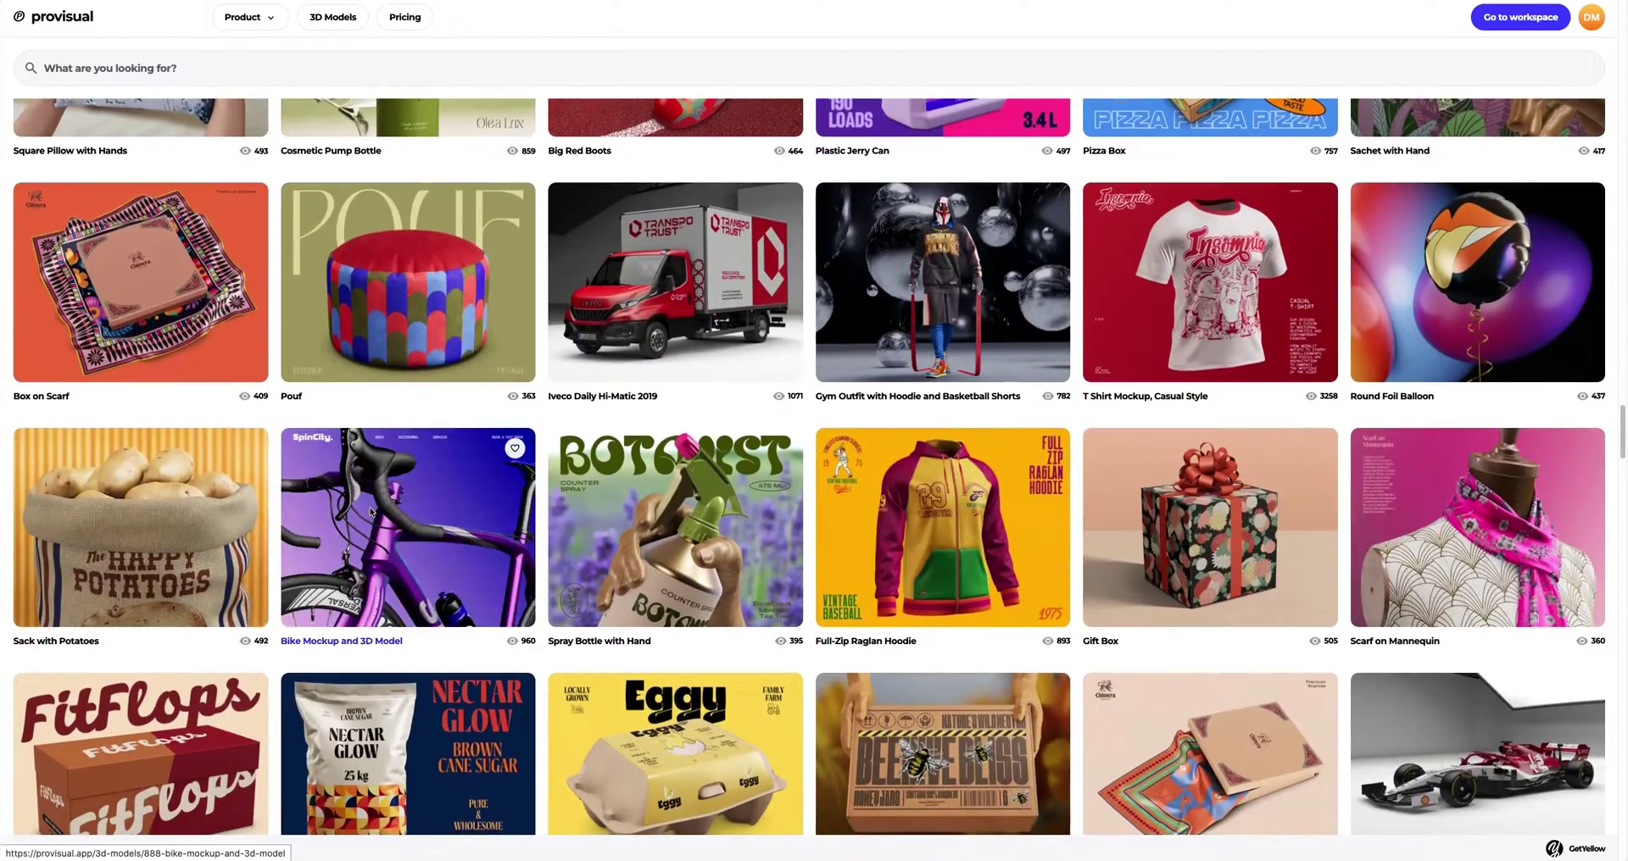
{"action": "scroll", "coordinate": [370, 512], "scroll_direction": "down", "scroll_amount": 9}
{"action": "scroll", "coordinate": [371, 511], "scroll_direction": "down", "scroll_amount": 20}
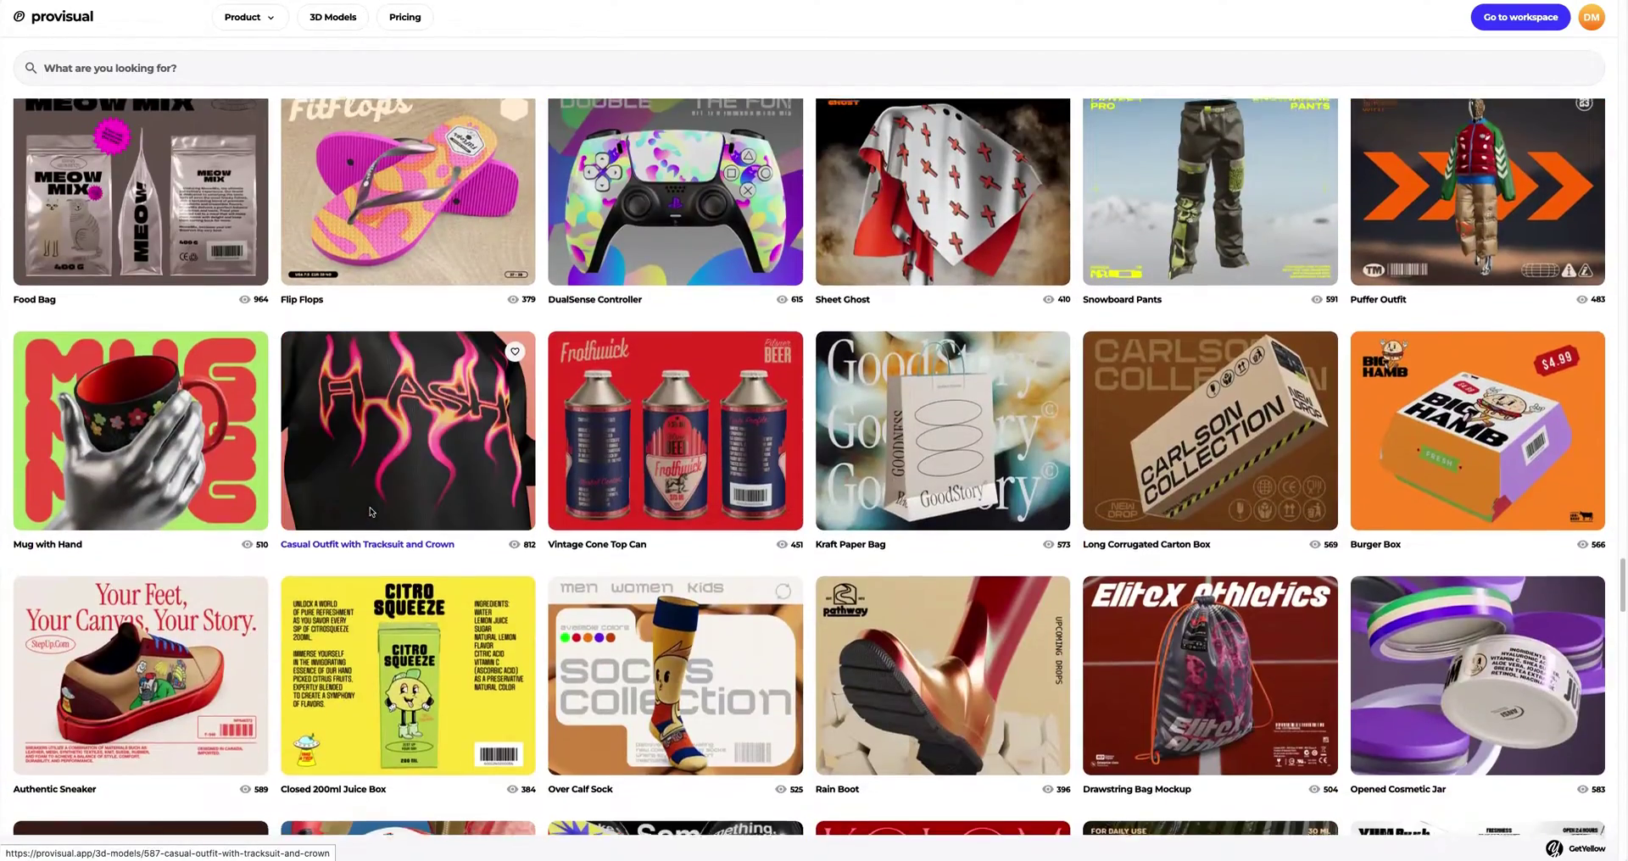
{"action": "scroll", "coordinate": [371, 512], "scroll_direction": "down", "scroll_amount": 10}
{"action": "scroll", "coordinate": [371, 511], "scroll_direction": "down", "scroll_amount": 8}
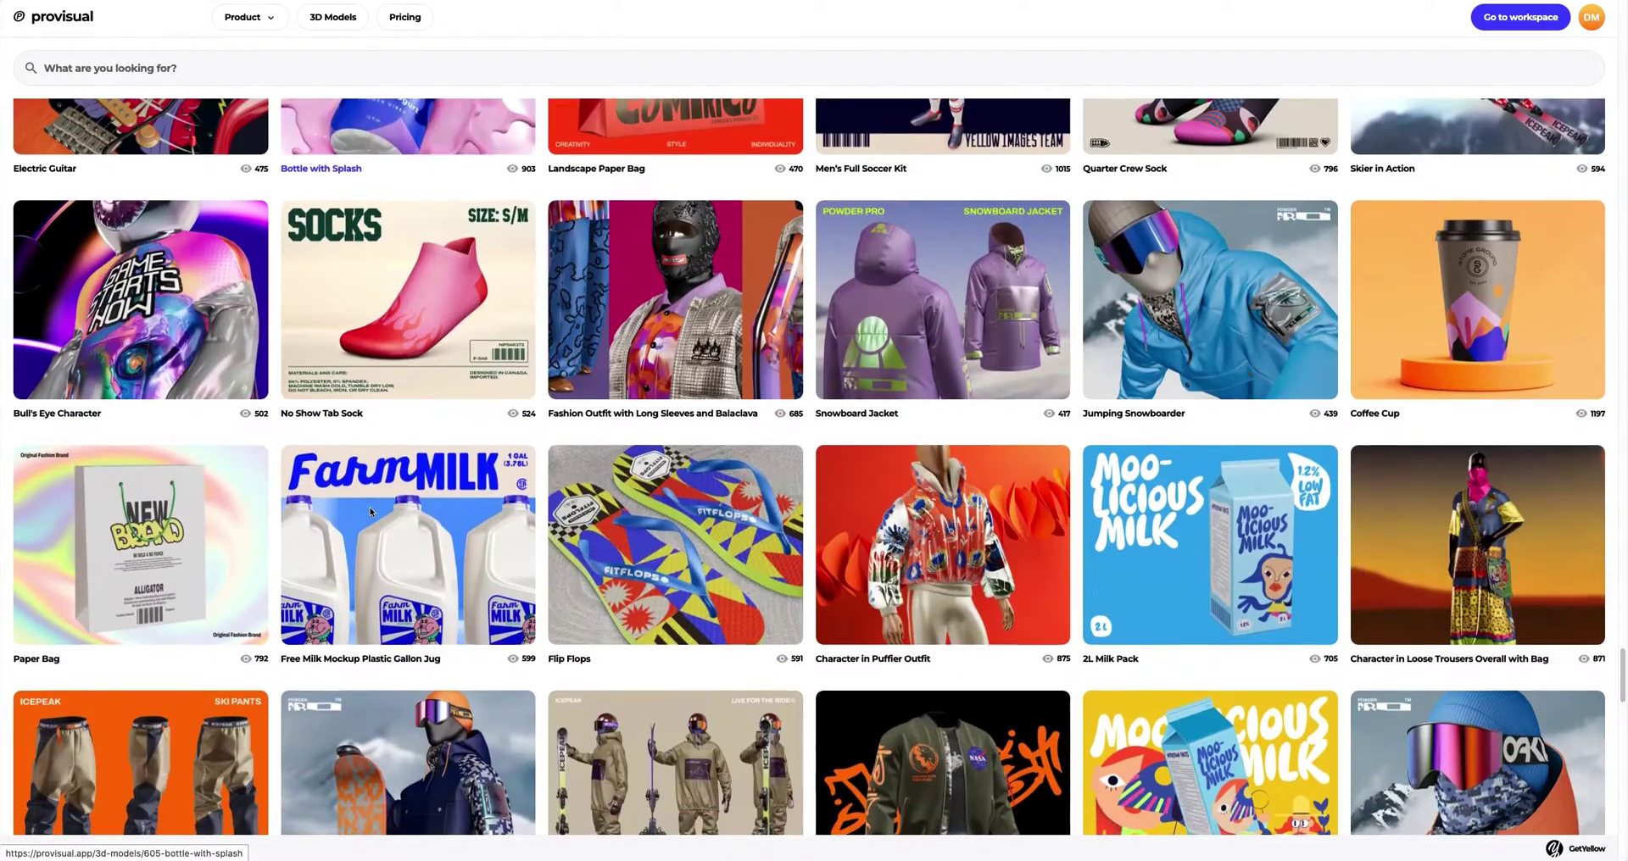
{"action": "scroll", "coordinate": [371, 511], "scroll_direction": "down", "scroll_amount": 3}
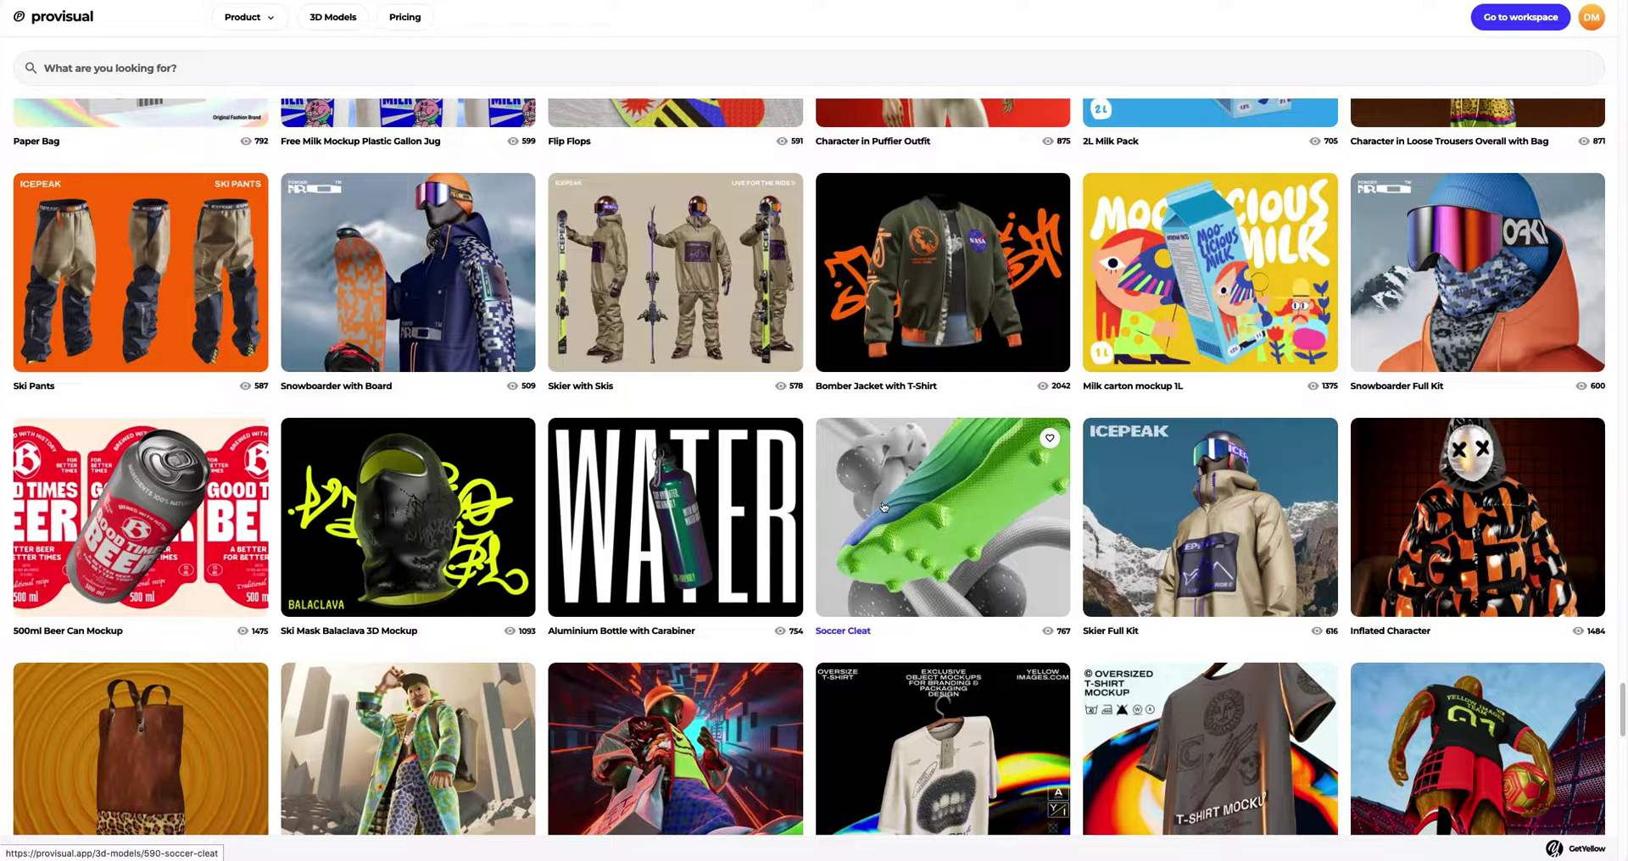
{"action": "left_click", "coordinate": [913, 507]}
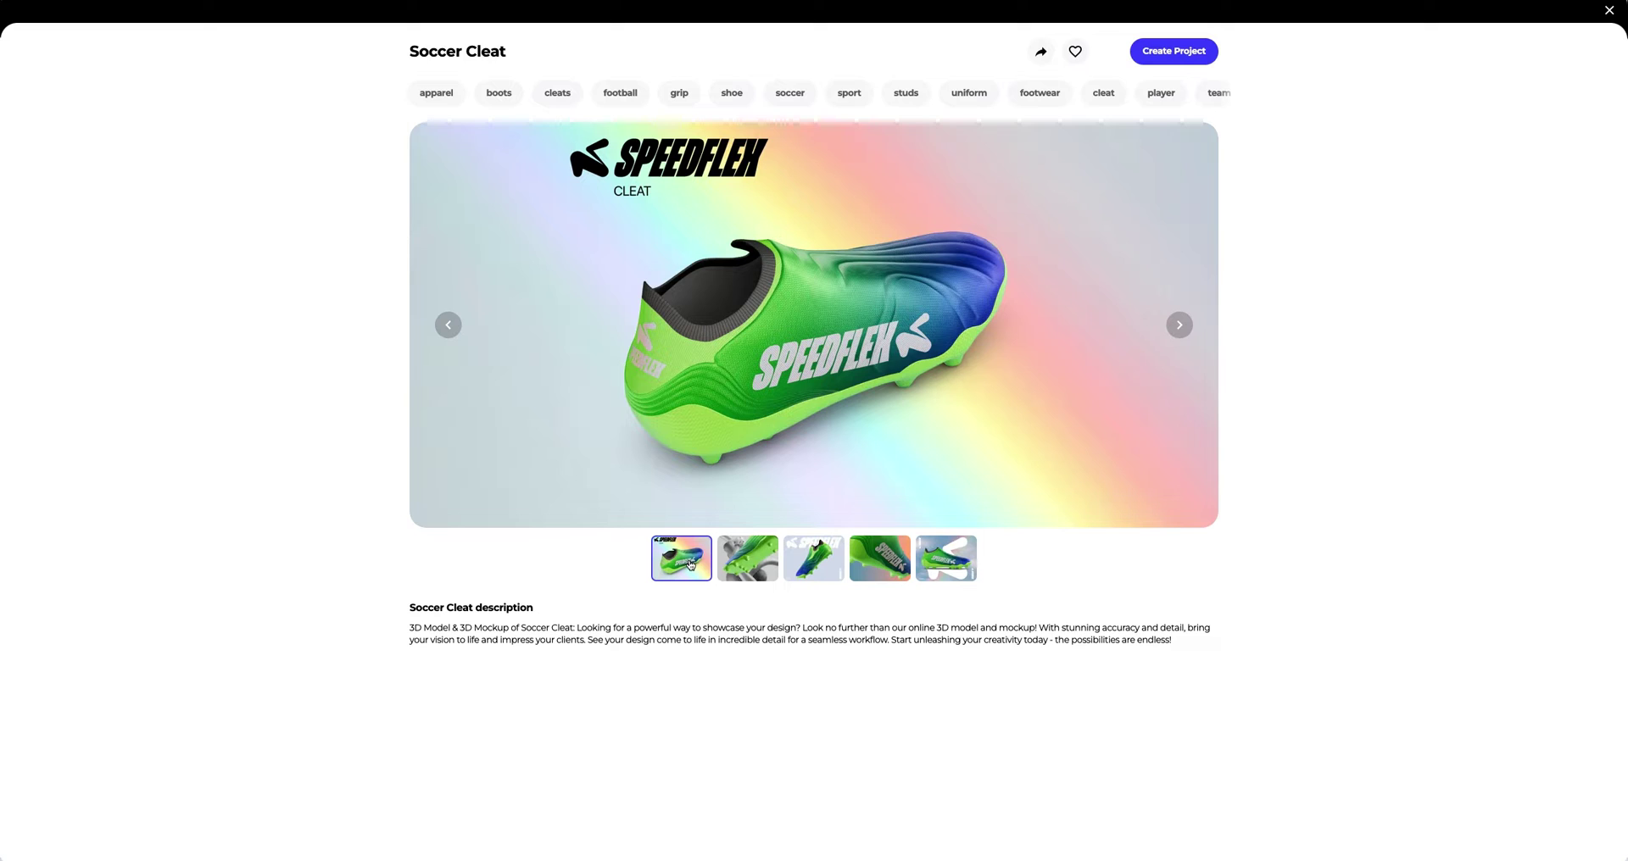
- Look through the cleat's preview images, then create a new project from the Soccer Cleat model
{"action": "left_click", "coordinate": [744, 564]}
{"action": "left_click", "coordinate": [795, 565]}
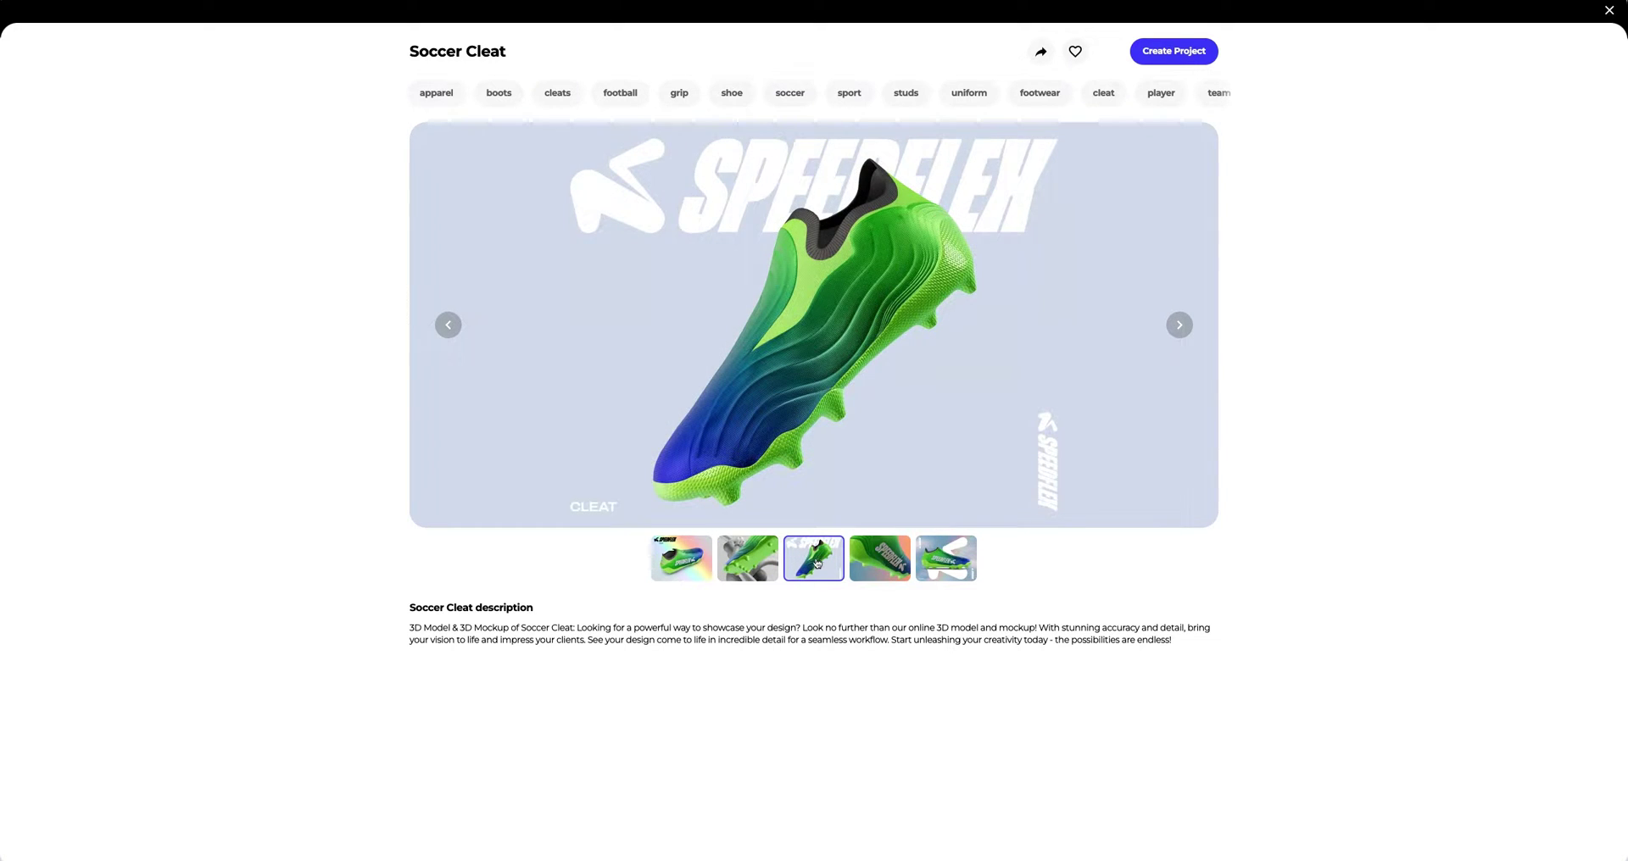
{"action": "left_click", "coordinate": [864, 565]}
{"action": "left_click", "coordinate": [926, 565]}
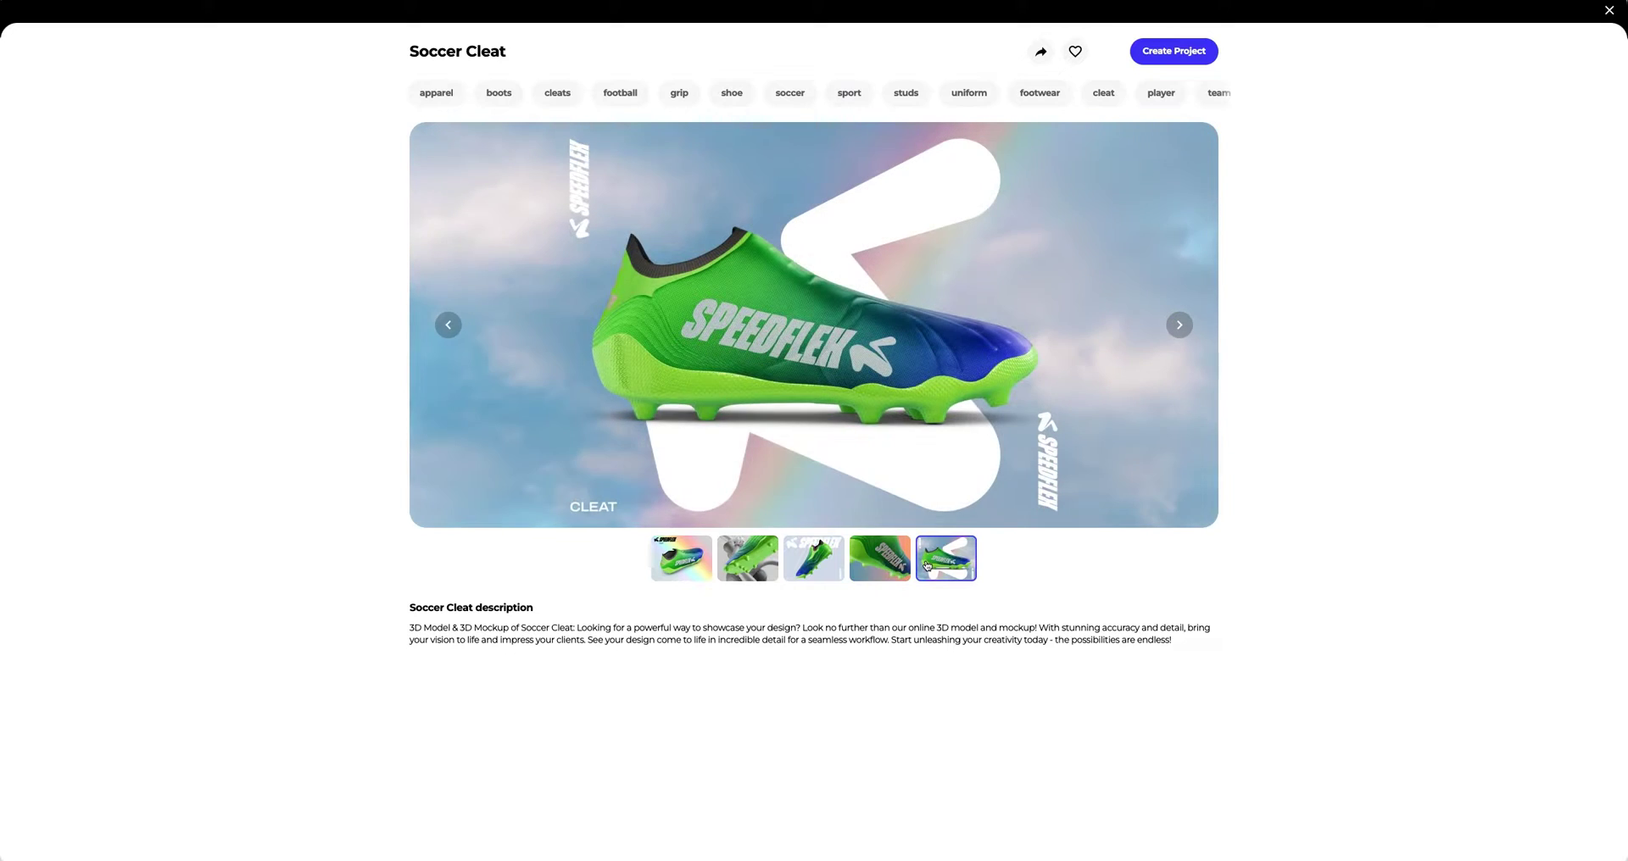
{"action": "left_click", "coordinate": [1174, 51]}
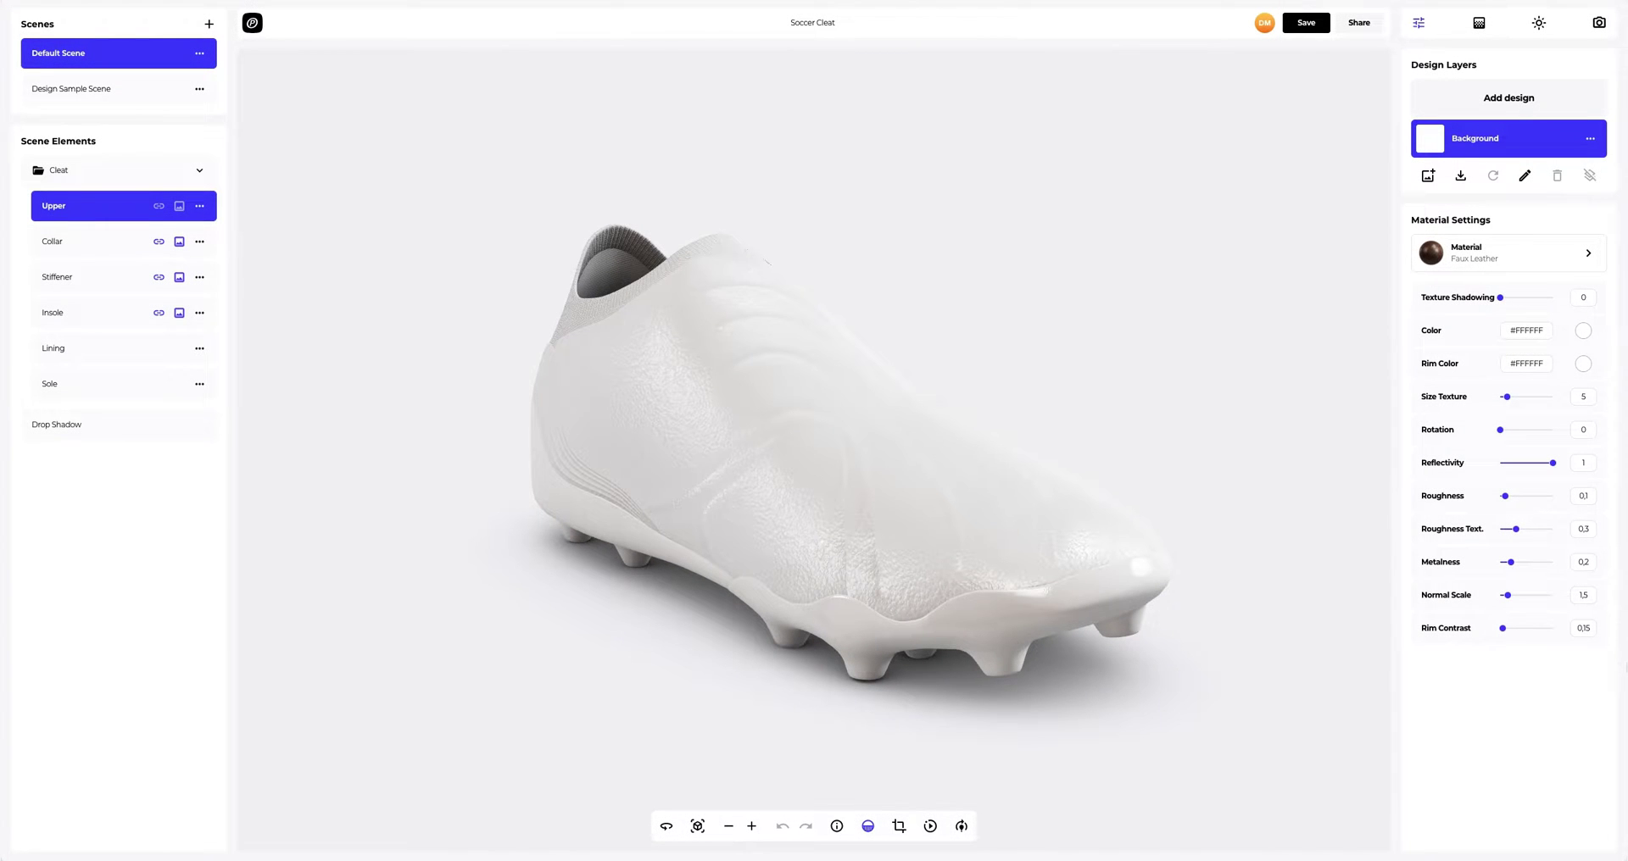
- Turn off the drop shadow under the white cleat, checking it from both sides
{"action": "left_click_drag", "start_coordinate": [1346, 665], "coordinate": [1060, 562]}
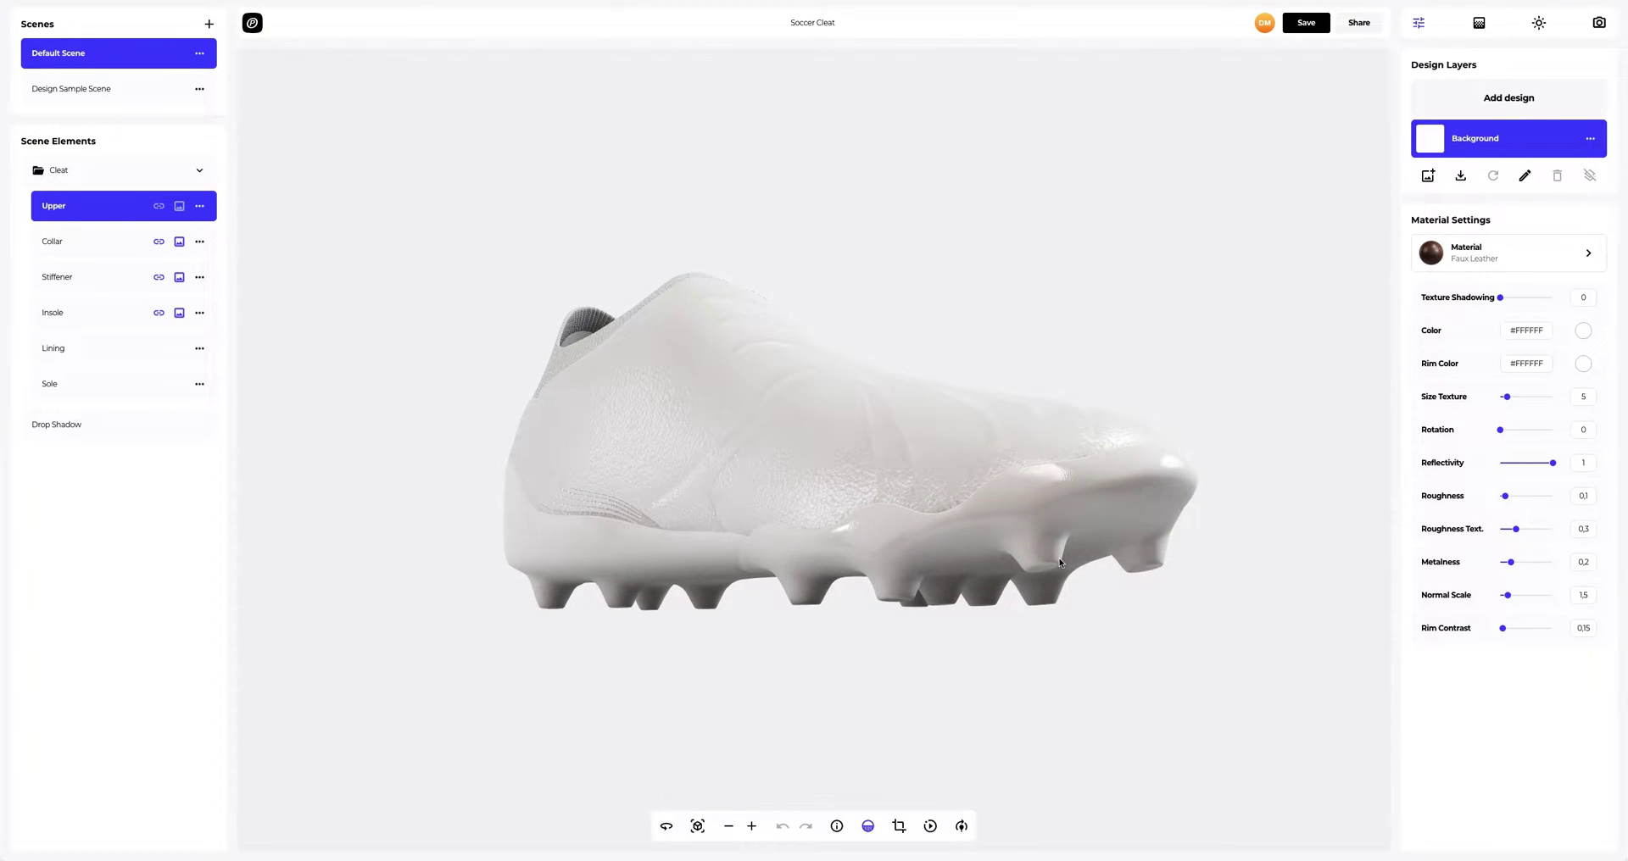
{"action": "left_click", "coordinate": [870, 828]}
{"action": "left_click_drag", "start_coordinate": [986, 540], "coordinate": [1114, 587]}
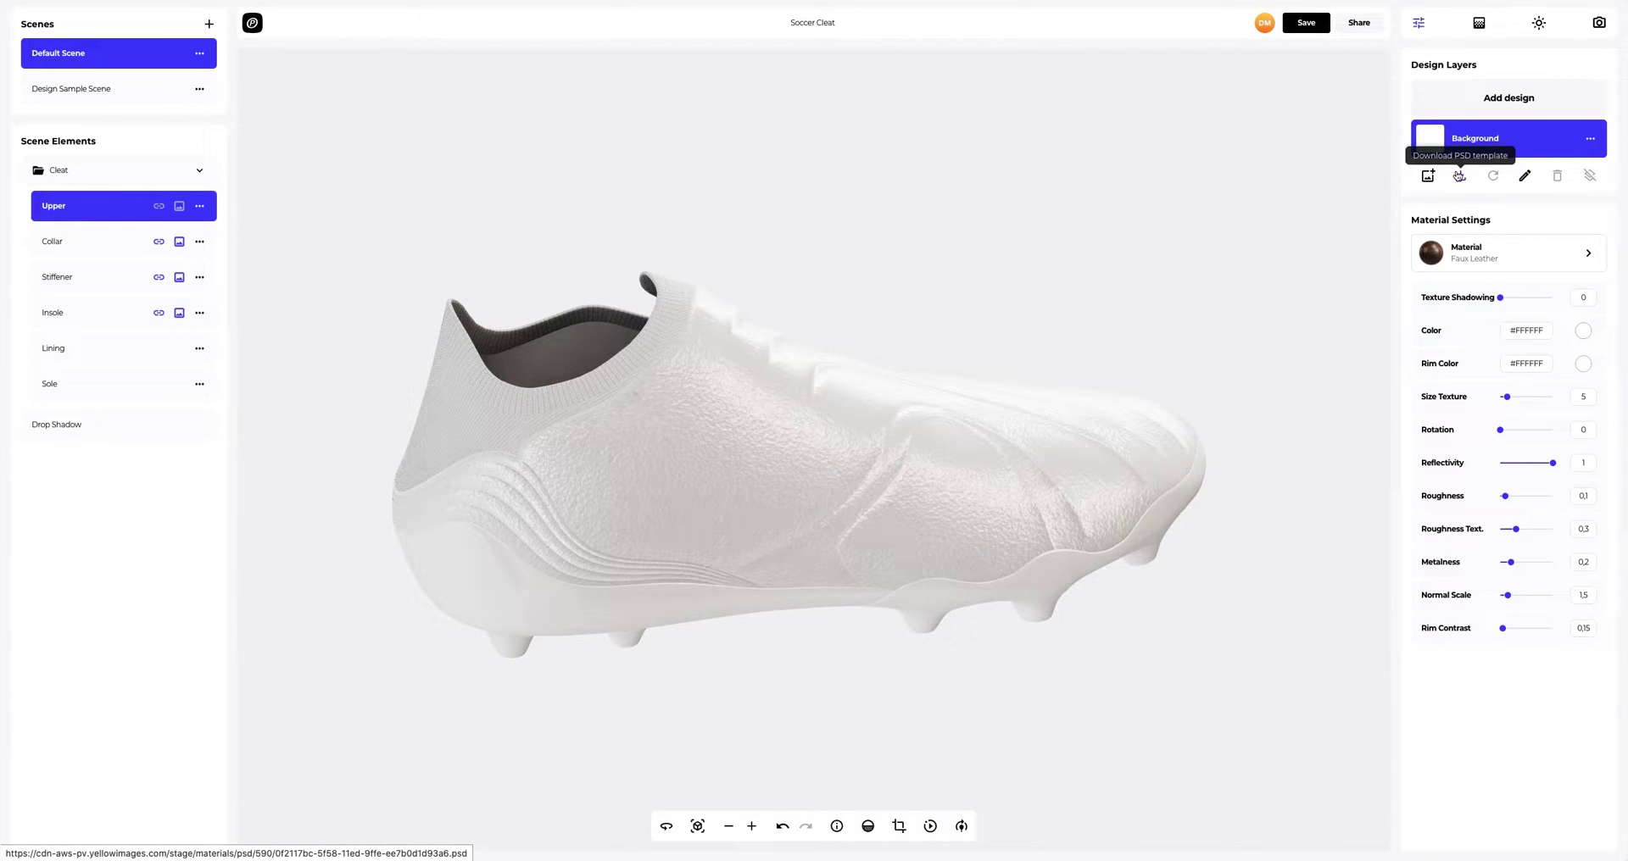
- Add Design.png to the Upper as a green-to-blue gradient layer, nudge it slightly, and save it
{"action": "left_click", "coordinate": [1497, 103]}
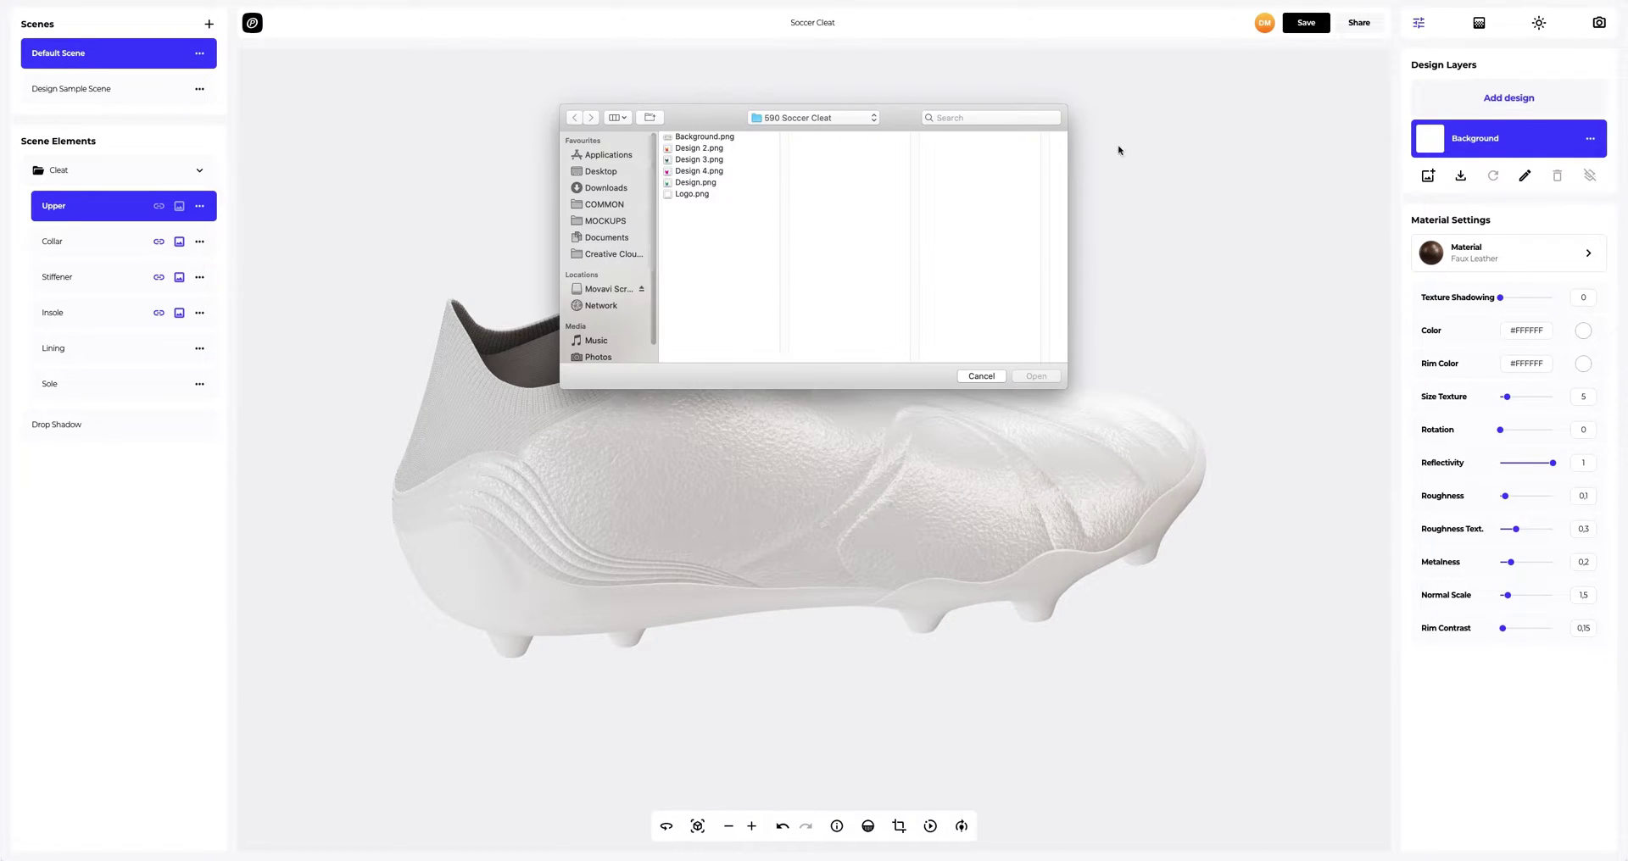
{"action": "left_click", "coordinate": [698, 188]}
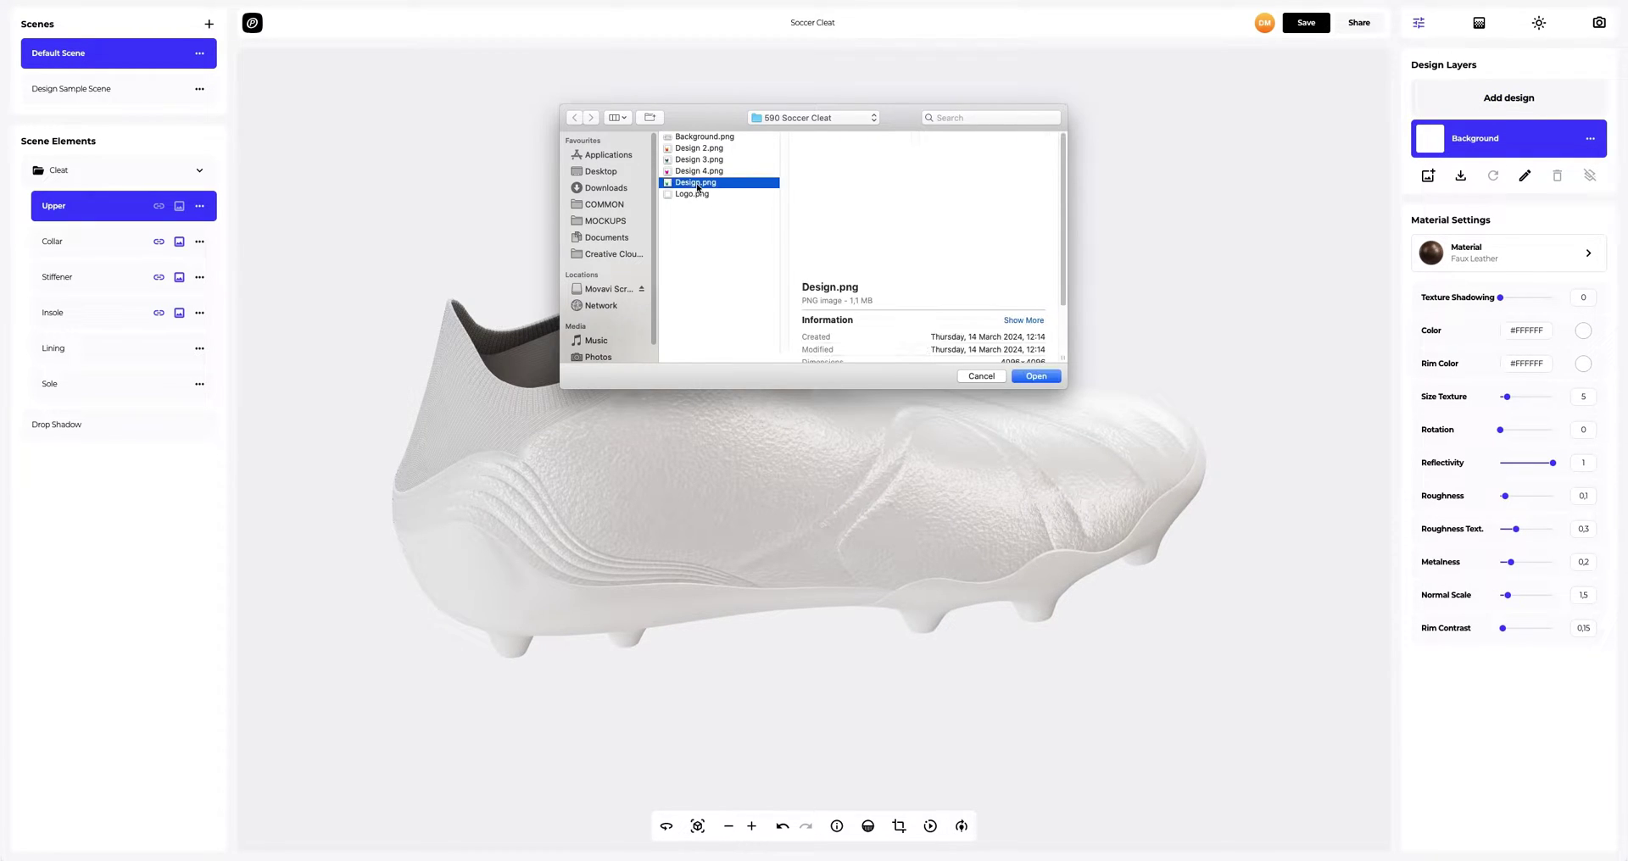
{"action": "left_click", "coordinate": [1026, 377]}
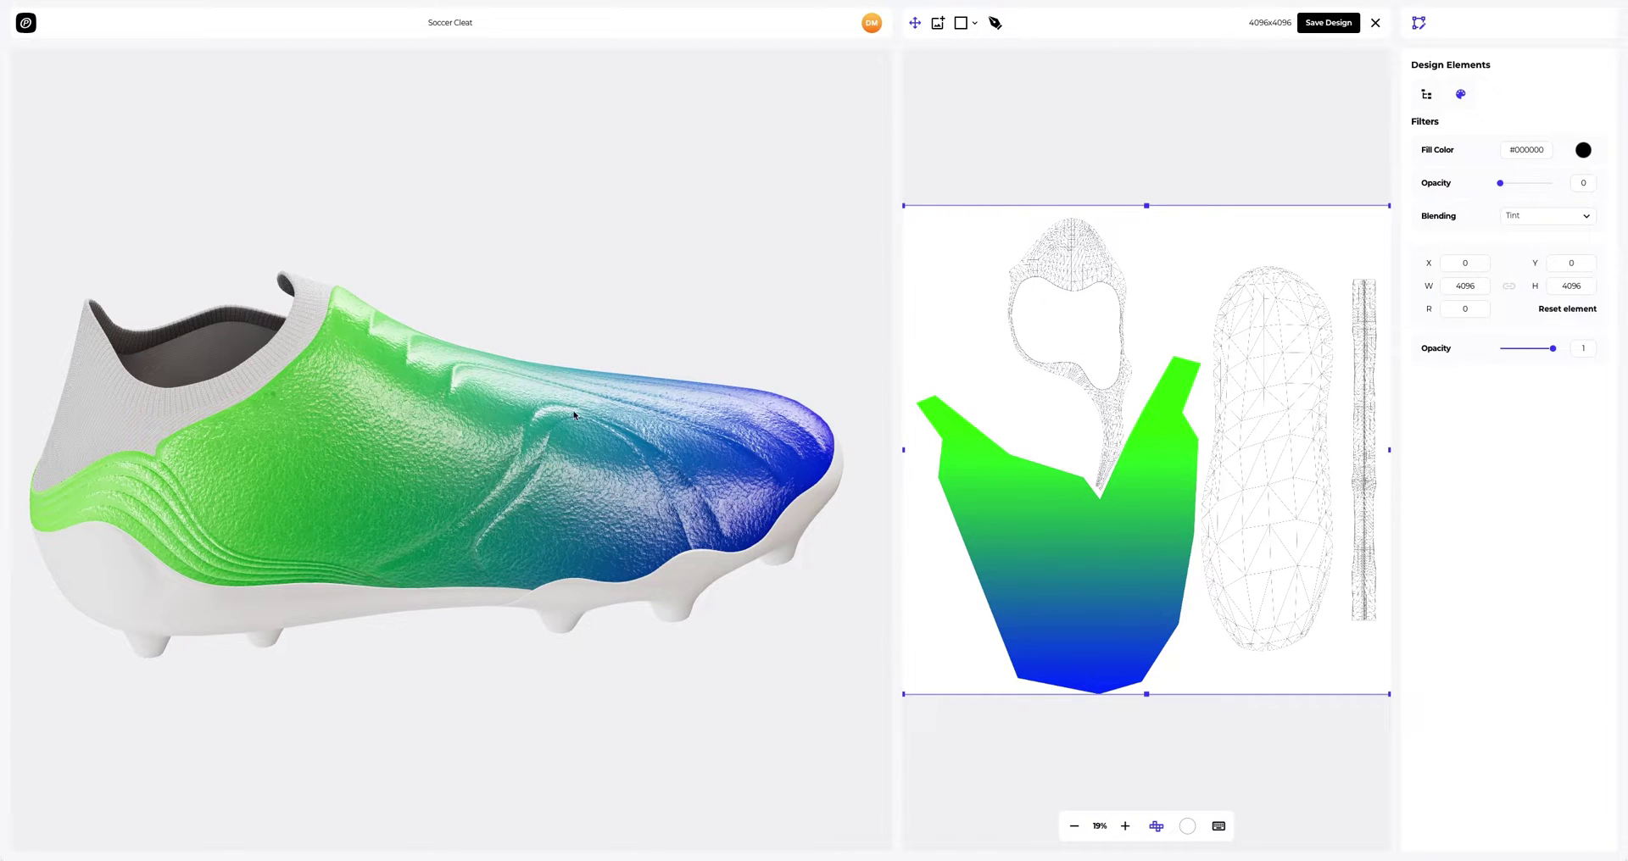
{"action": "left_click_drag", "start_coordinate": [574, 414], "coordinate": [475, 448]}
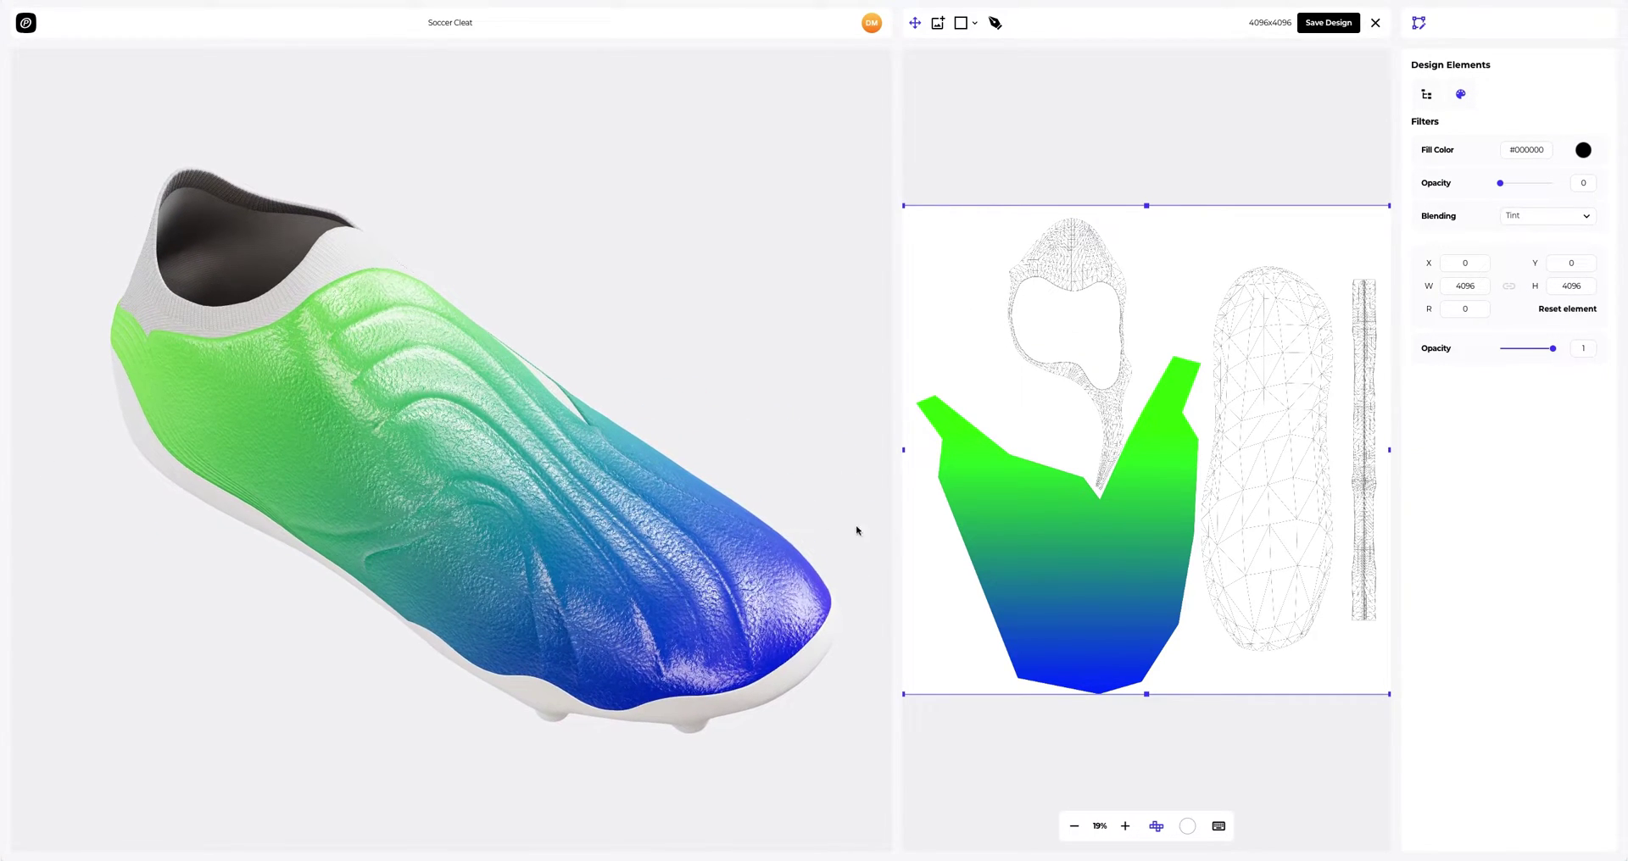
{"action": "mouse_move", "coordinate": [1056, 570]}
{"action": "left_mouse_down"}
{"action": "mouse_move", "coordinate": [1065, 542]}
{"action": "mouse_move", "coordinate": [1098, 548]}
{"action": "mouse_move", "coordinate": [1061, 588]}
{"action": "mouse_move", "coordinate": [1043, 570]}
{"action": "mouse_move", "coordinate": [1058, 570]}
{"action": "left_mouse_up"}
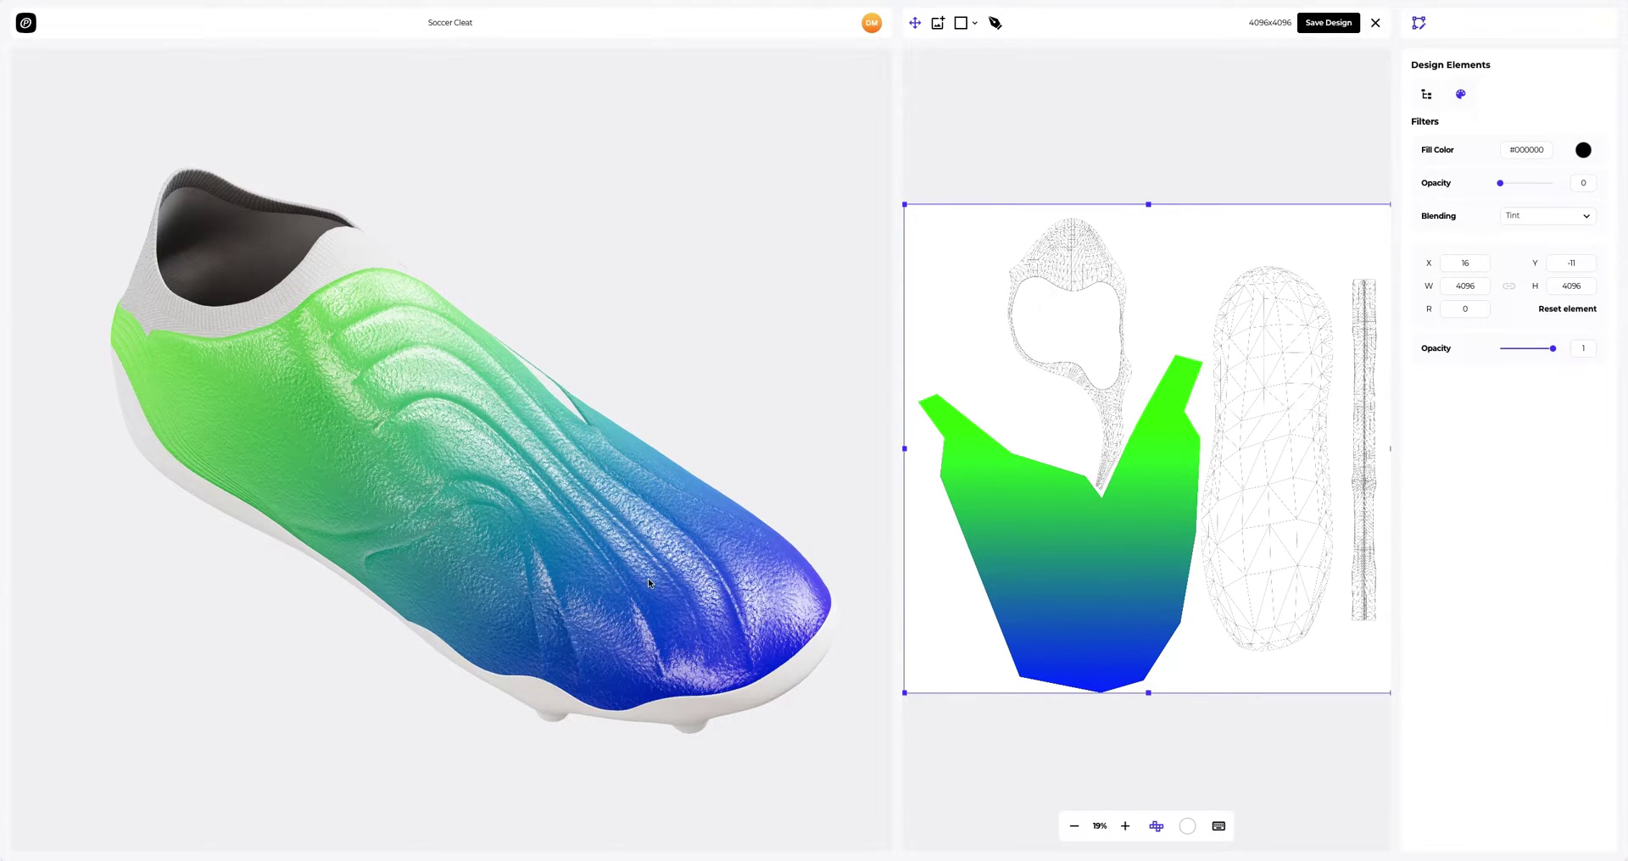
{"action": "left_click_drag", "start_coordinate": [651, 583], "coordinate": [771, 375]}
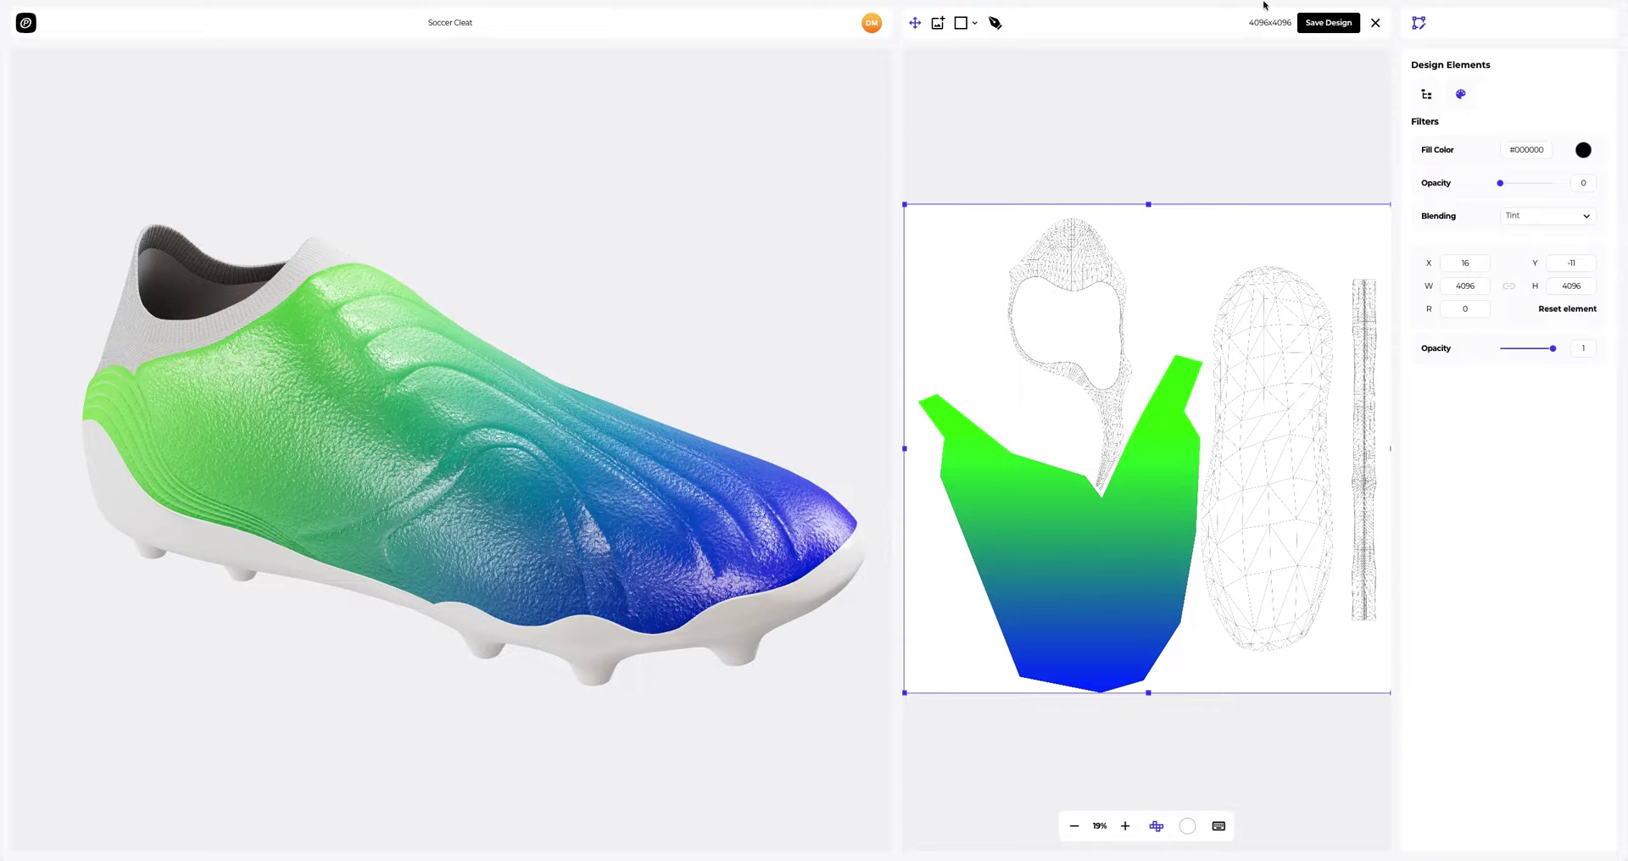
{"action": "left_click", "coordinate": [1312, 25]}
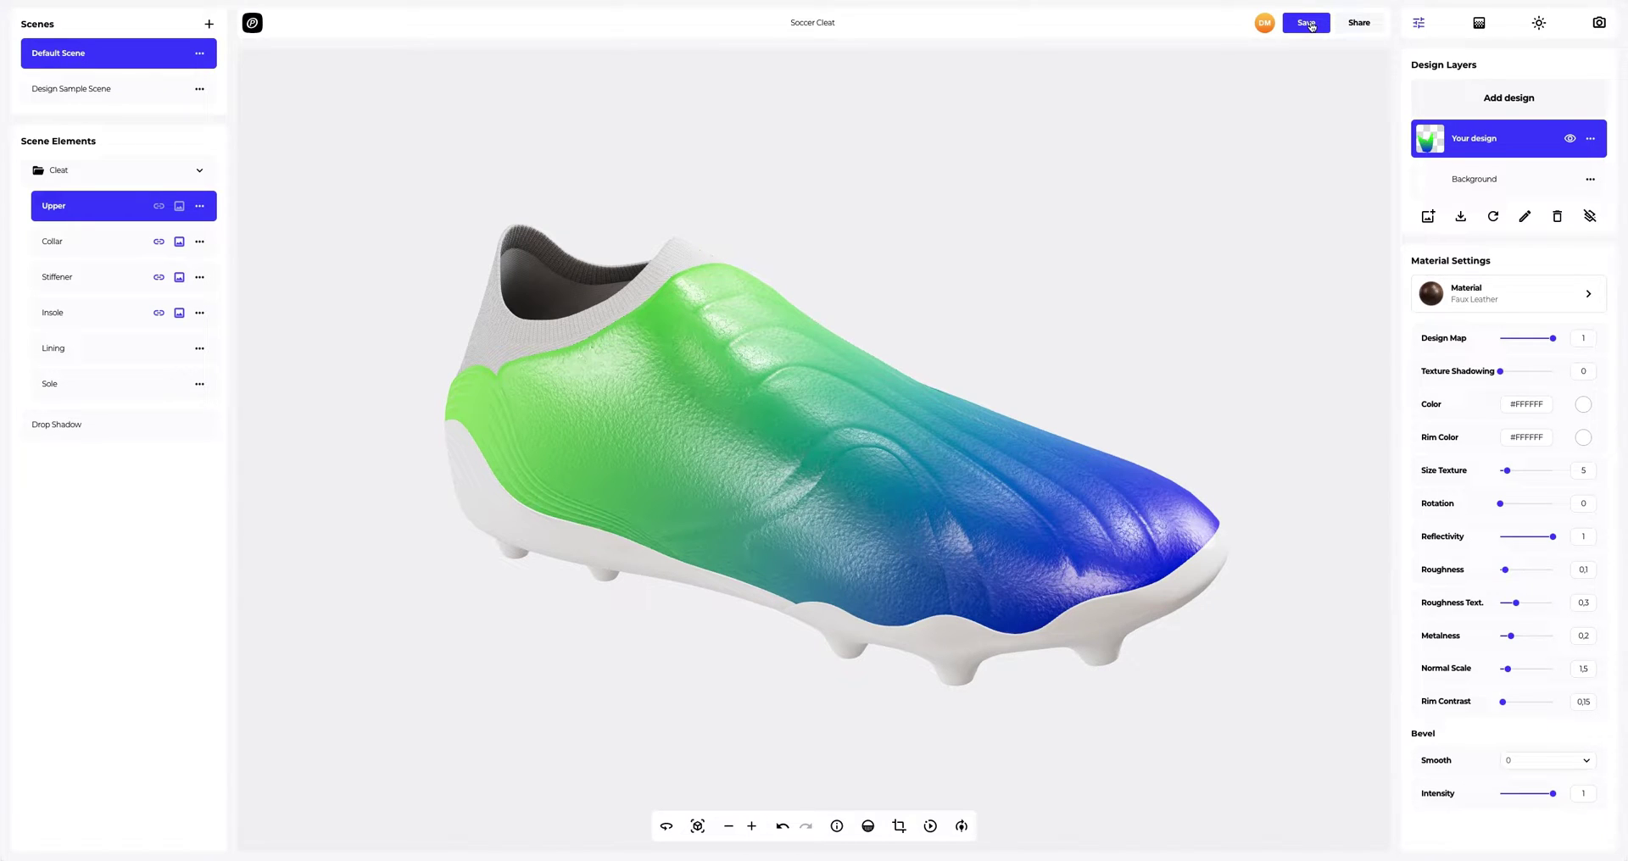
- Add Logo.png's SPEEDFLEX lettering as a second Upper design layer and save it
{"action": "left_click", "coordinate": [1517, 102]}
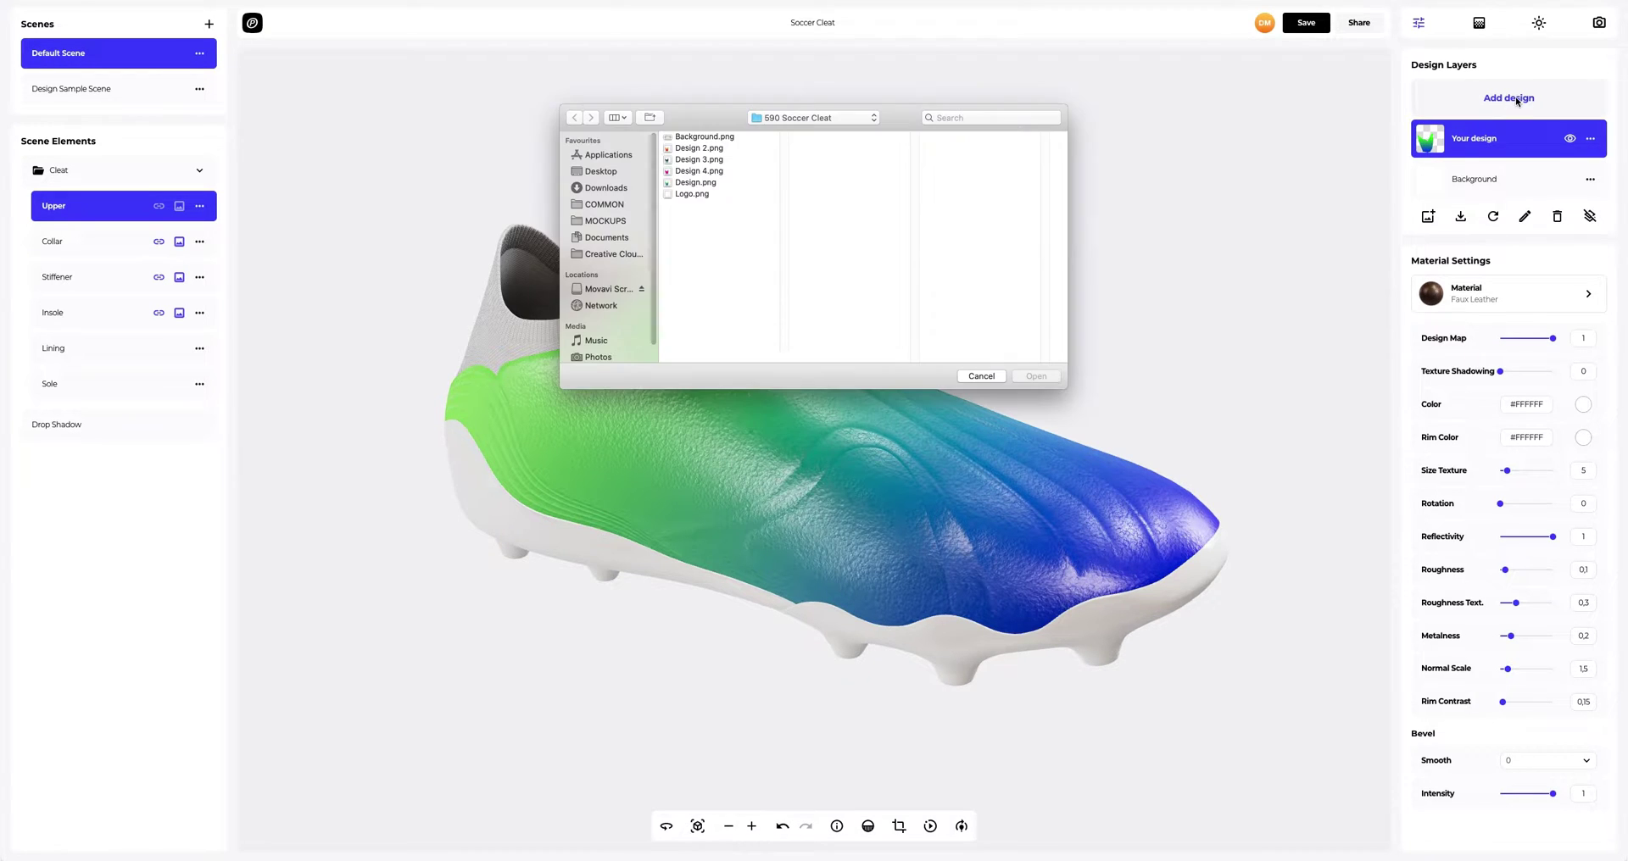
{"action": "left_click", "coordinate": [692, 194]}
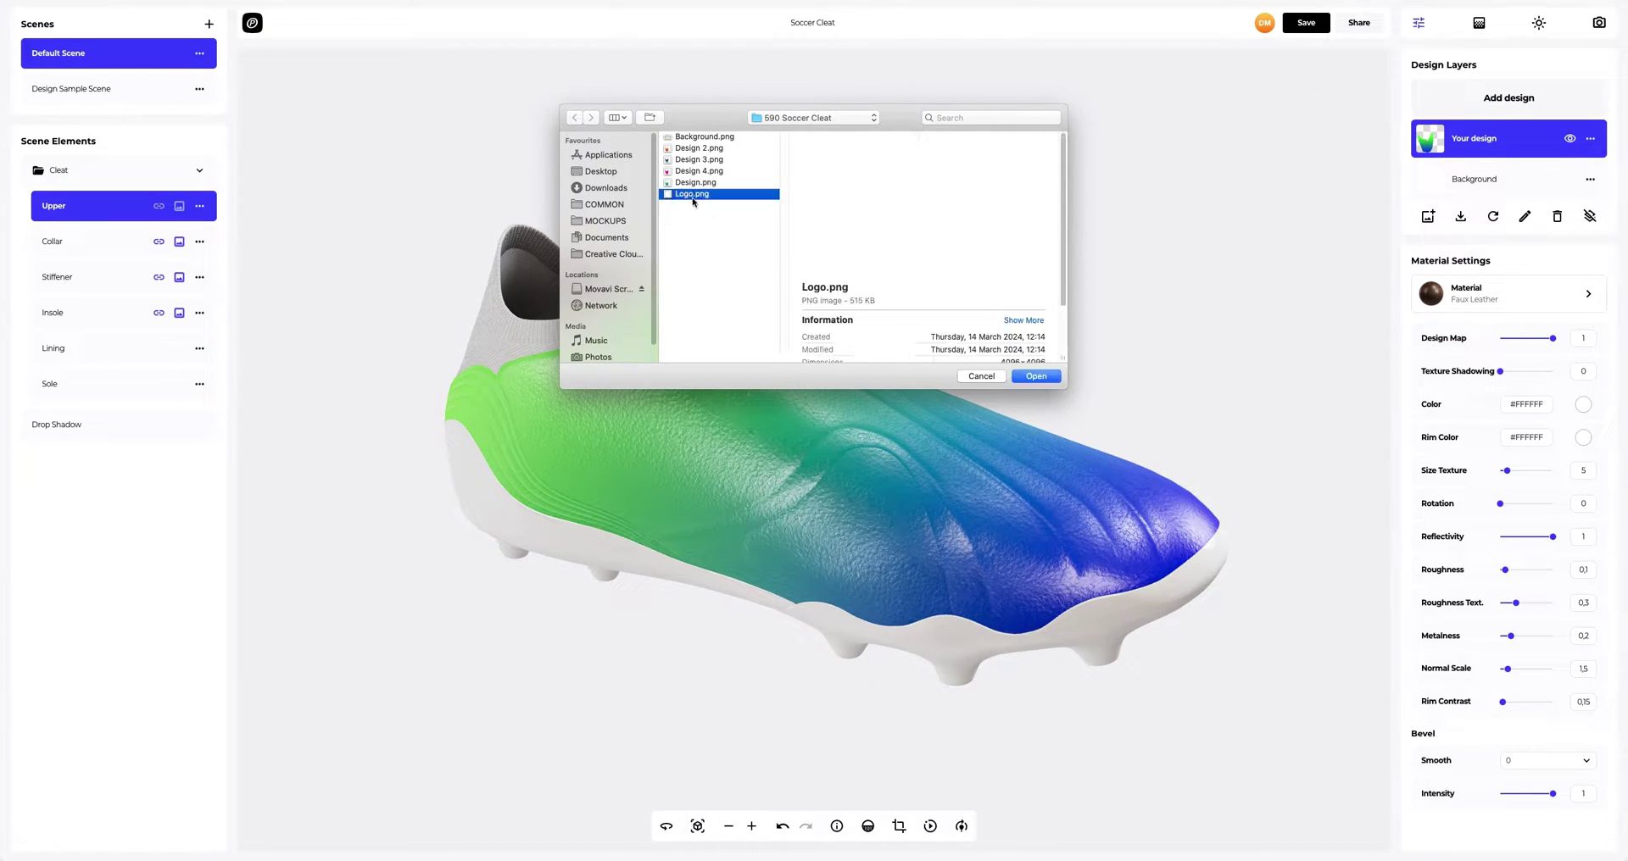
{"action": "left_click", "coordinate": [1029, 376]}
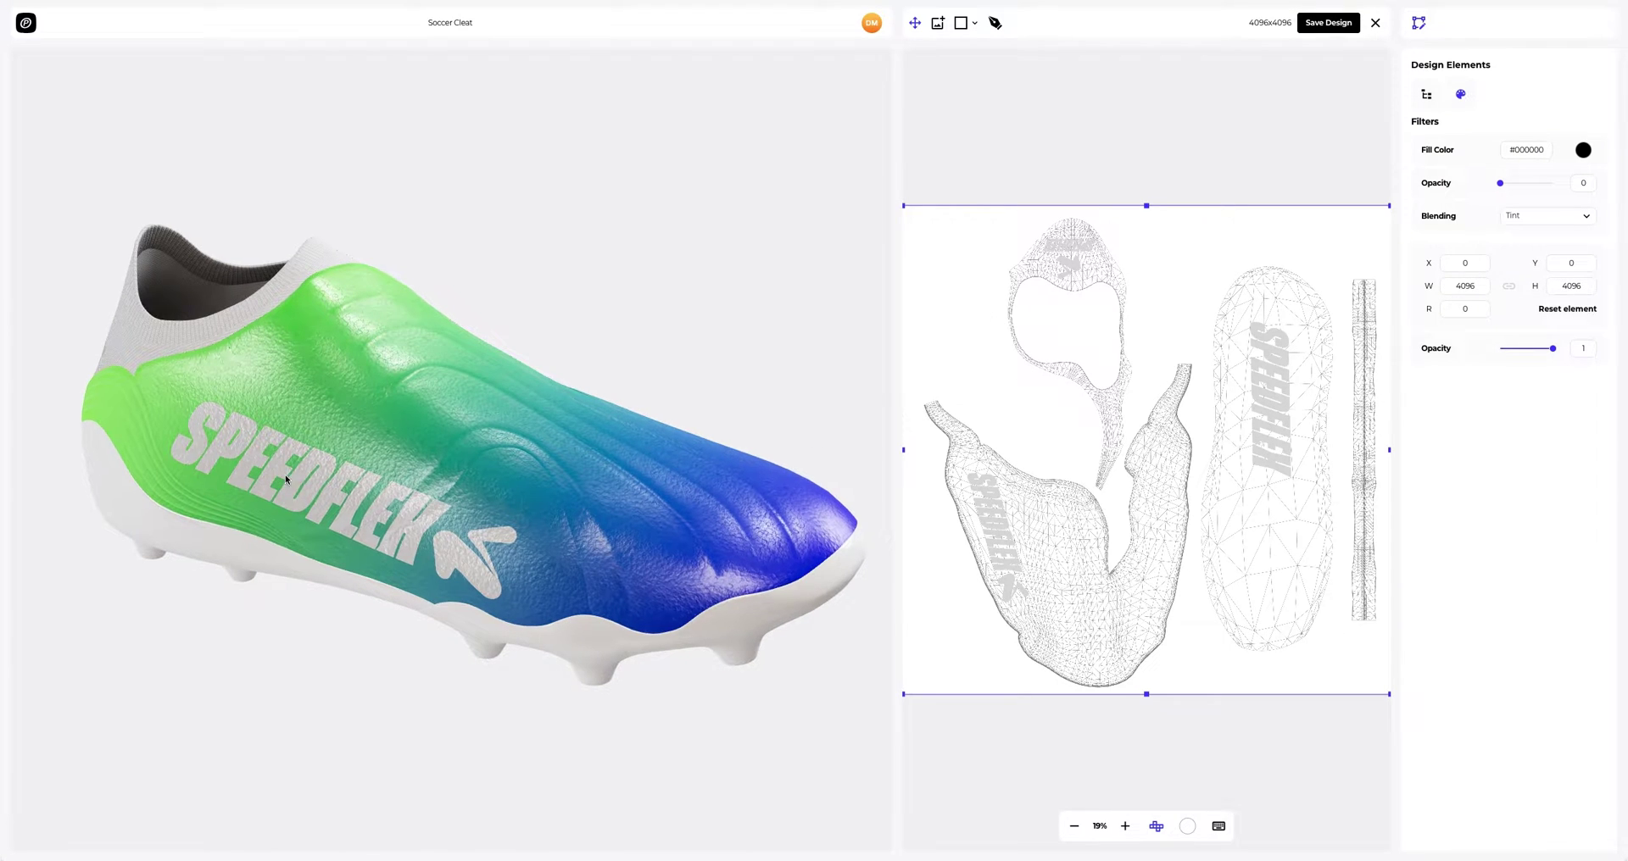
{"action": "left_click_drag", "start_coordinate": [281, 479], "coordinate": [463, 584]}
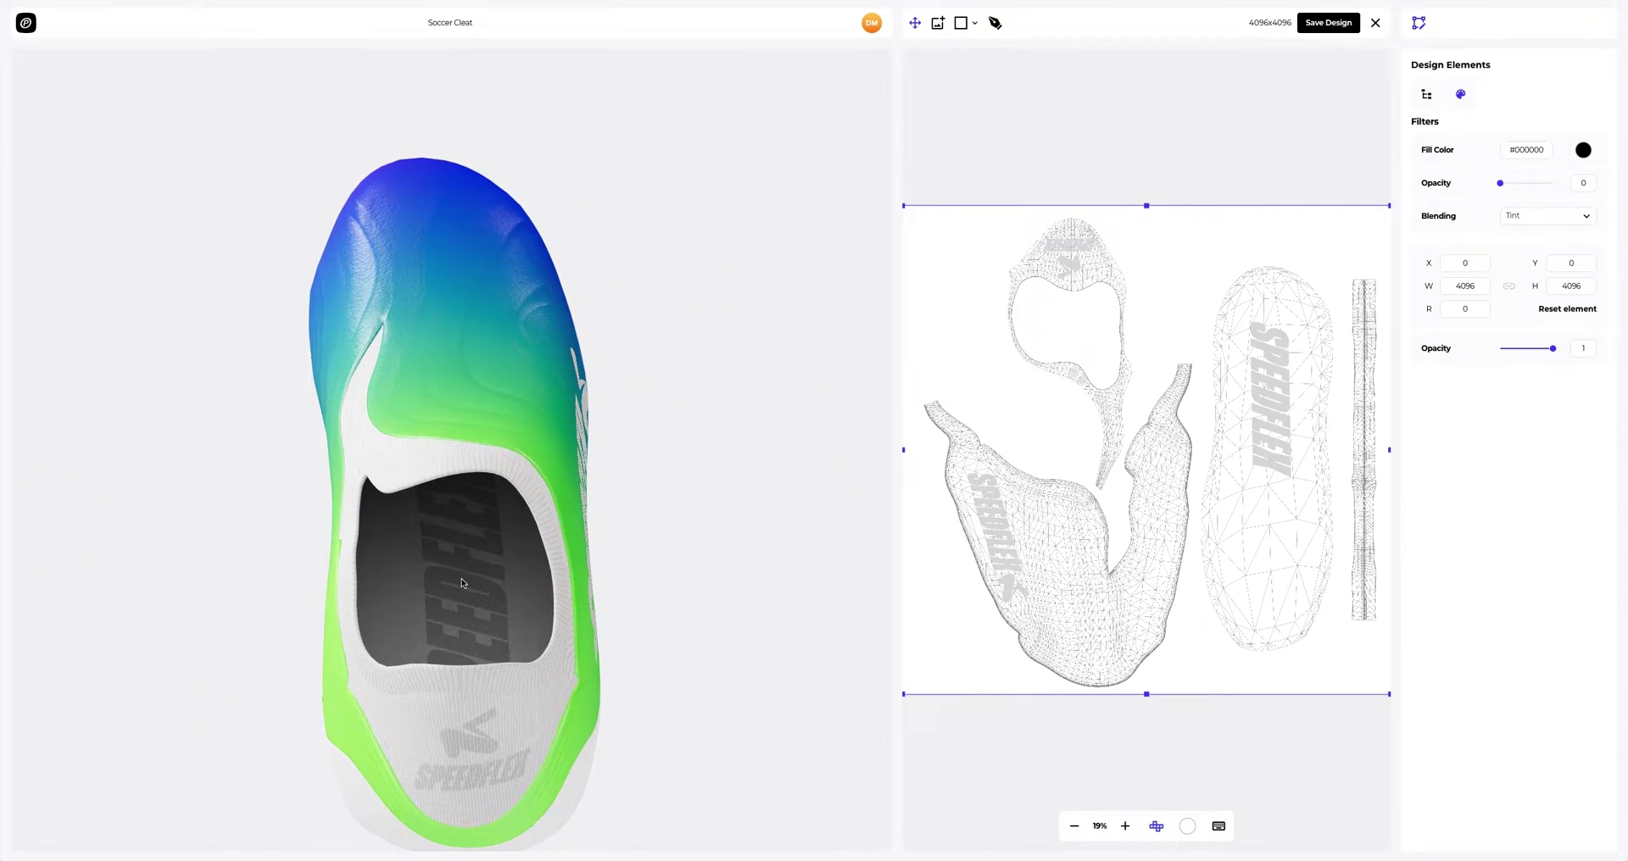
{"action": "left_click_drag", "start_coordinate": [478, 657], "coordinate": [571, 537]}
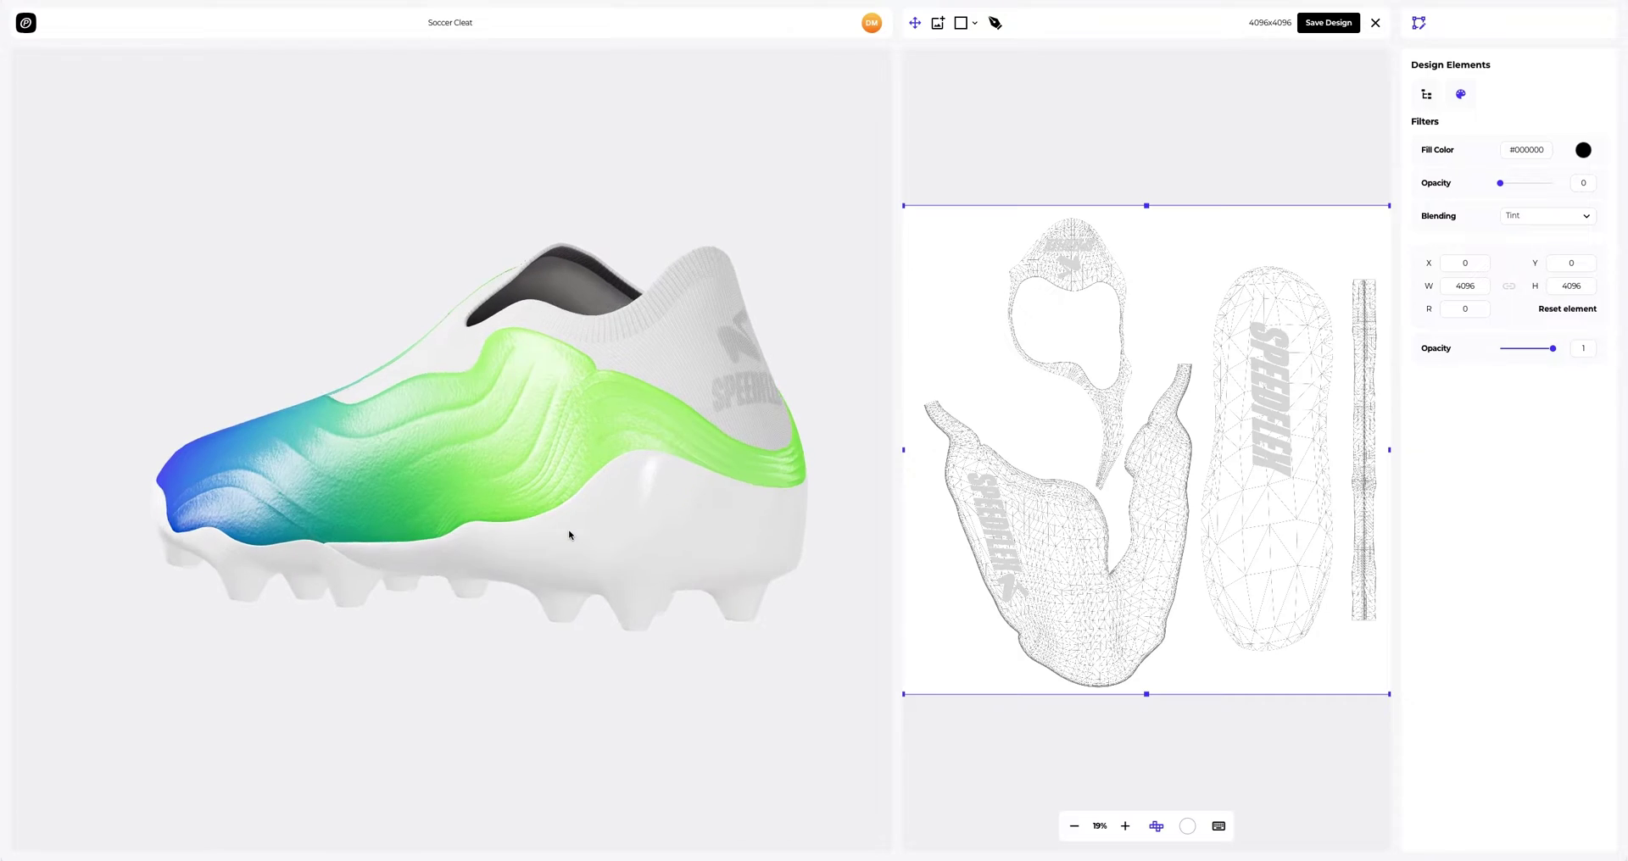
{"action": "left_click", "coordinate": [1315, 24]}
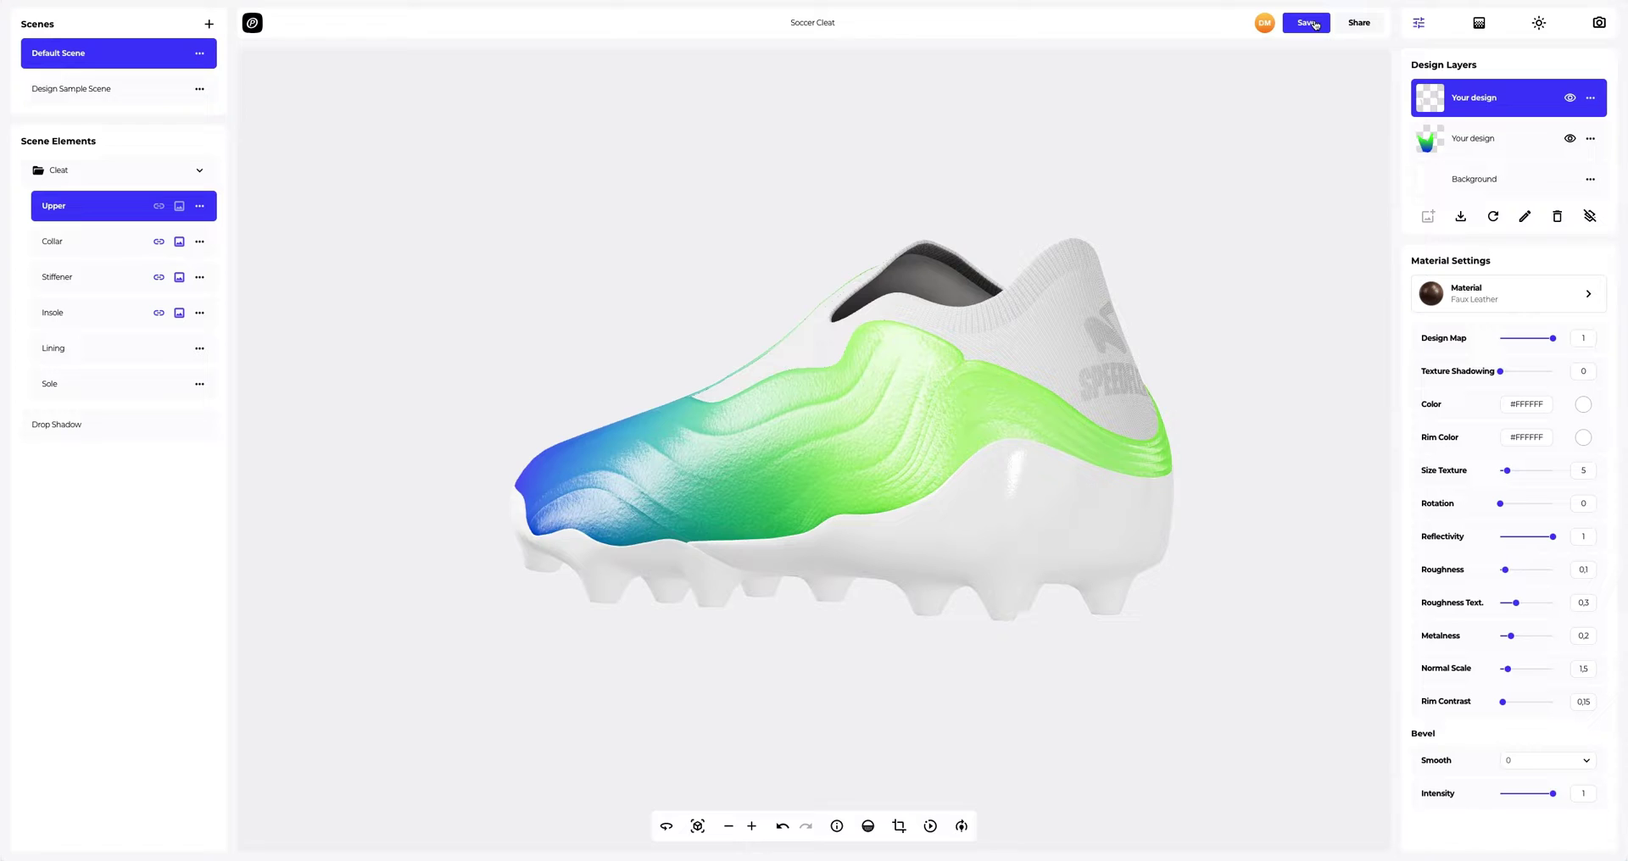
- Give the Collar's Background layer colour #4E4E4E and Texture Shadowing 0.7
{"action": "left_click_drag", "start_coordinate": [1212, 327], "coordinate": [1032, 373]}
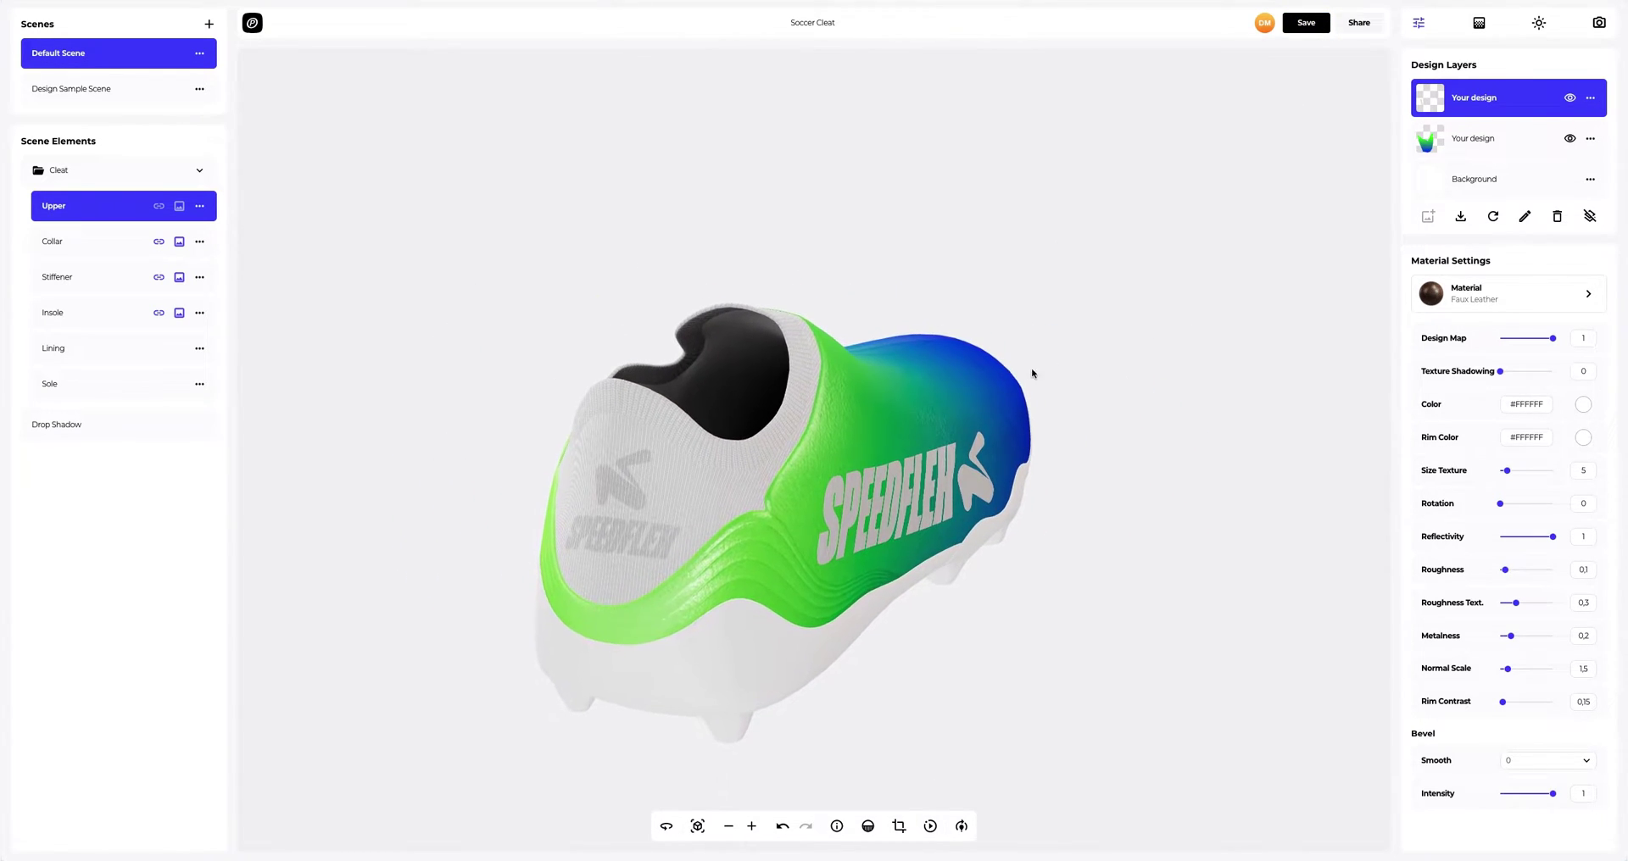
{"action": "scroll", "coordinate": [755, 446], "scroll_direction": "up", "scroll_amount": 5}
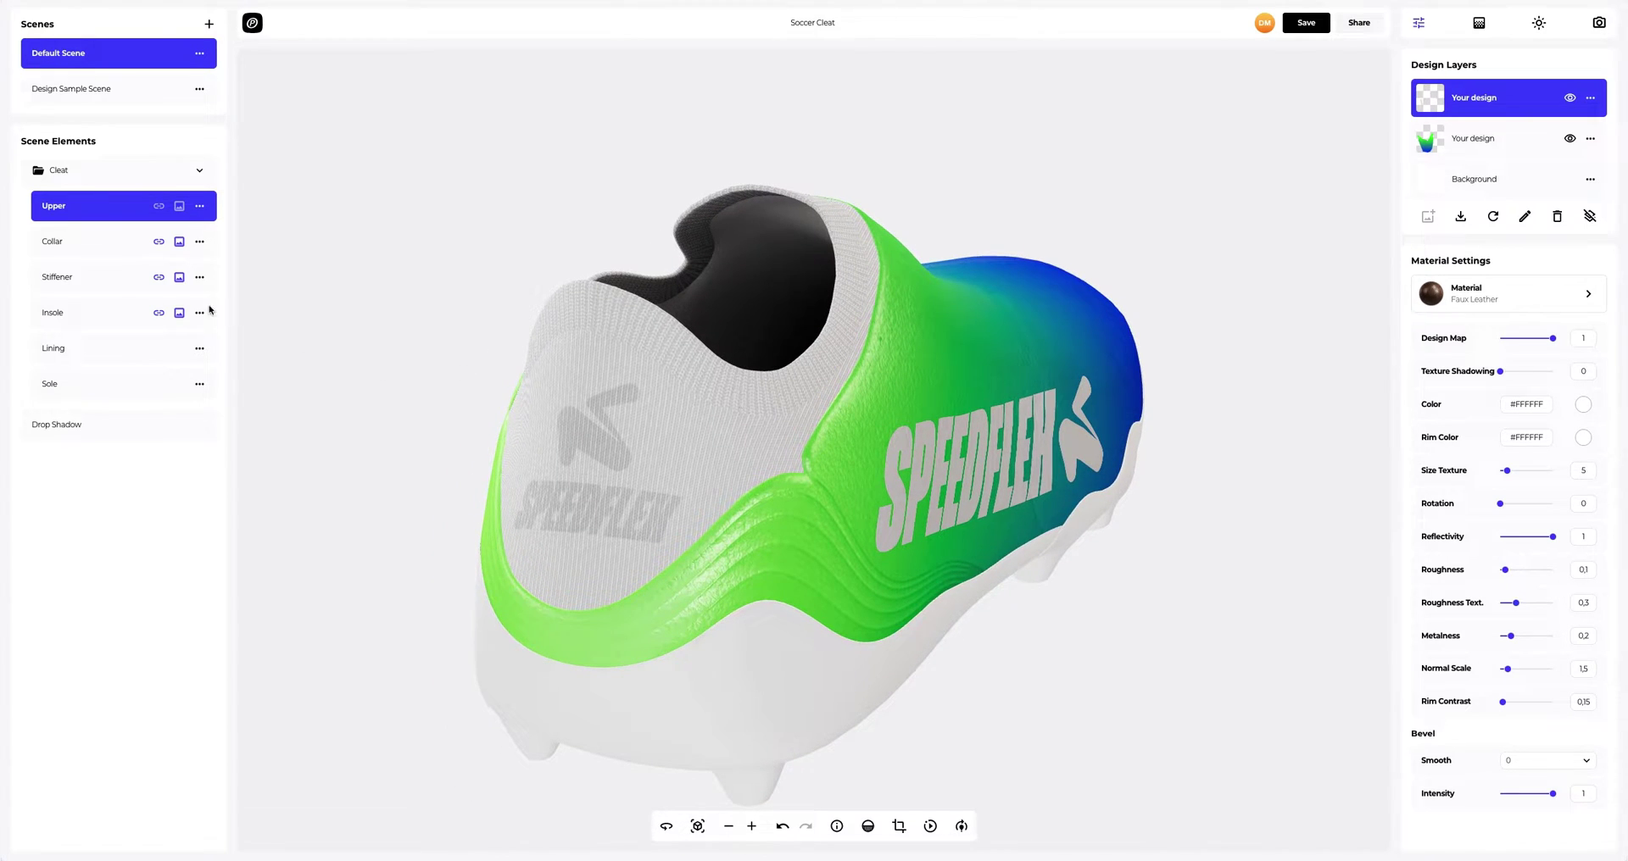
{"action": "left_click", "coordinate": [61, 243]}
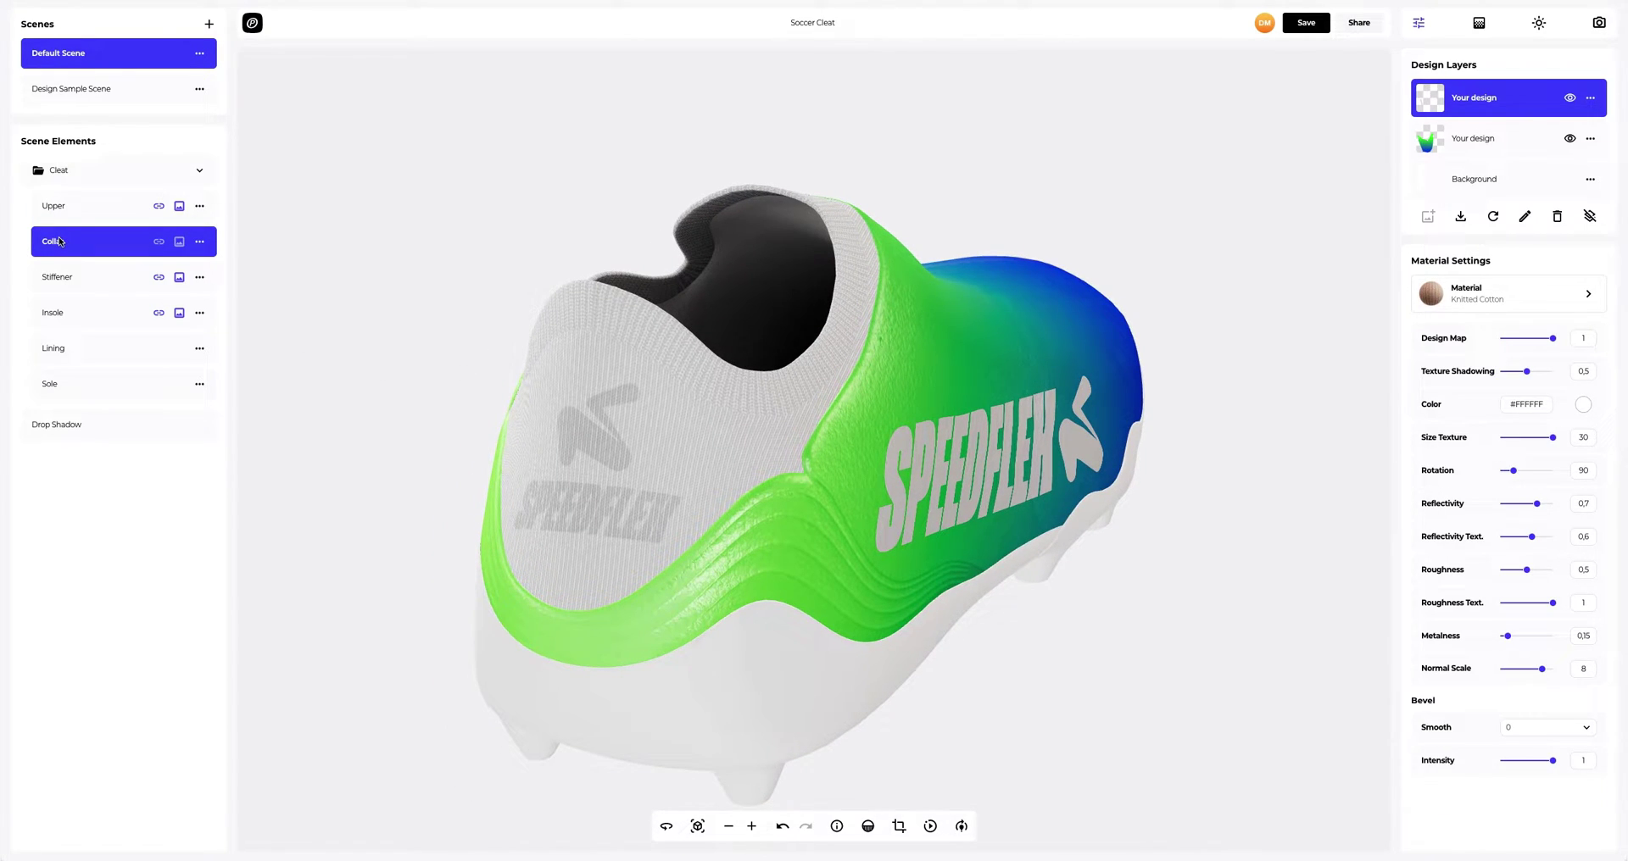
{"action": "left_click", "coordinate": [1474, 180]}
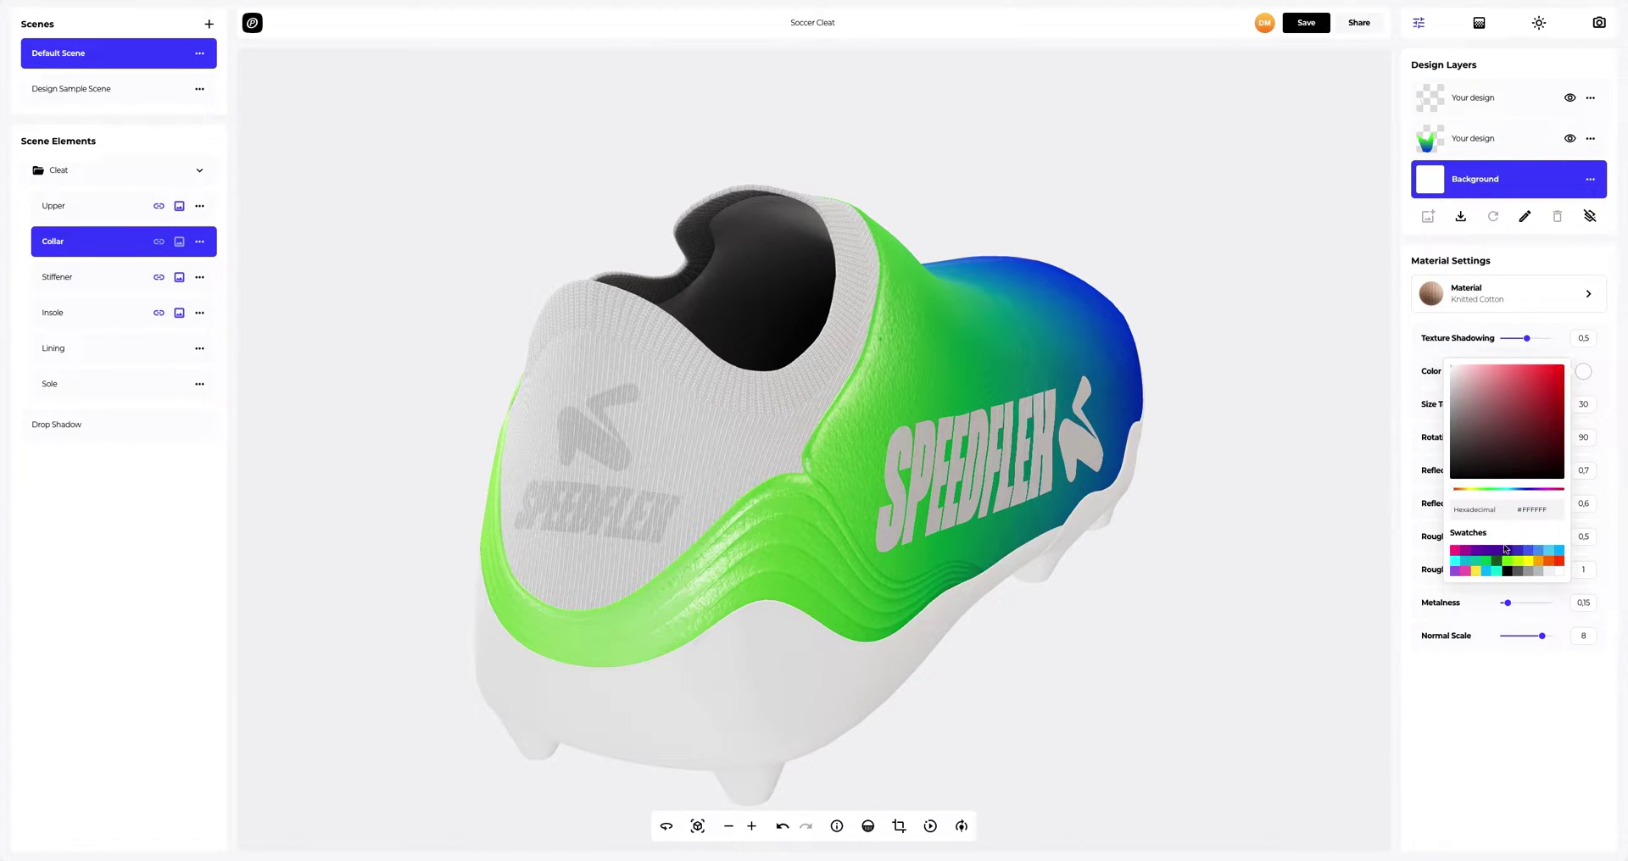
{"action": "left_click", "coordinate": [1499, 561]}
{"action": "mouse_move", "coordinate": [1498, 445]}
{"action": "left_mouse_down"}
{"action": "mouse_move", "coordinate": [1545, 390]}
{"action": "mouse_move", "coordinate": [1526, 428]}
{"action": "mouse_move", "coordinate": [1549, 461]}
{"action": "mouse_move", "coordinate": [1492, 461]}
{"action": "left_mouse_up"}
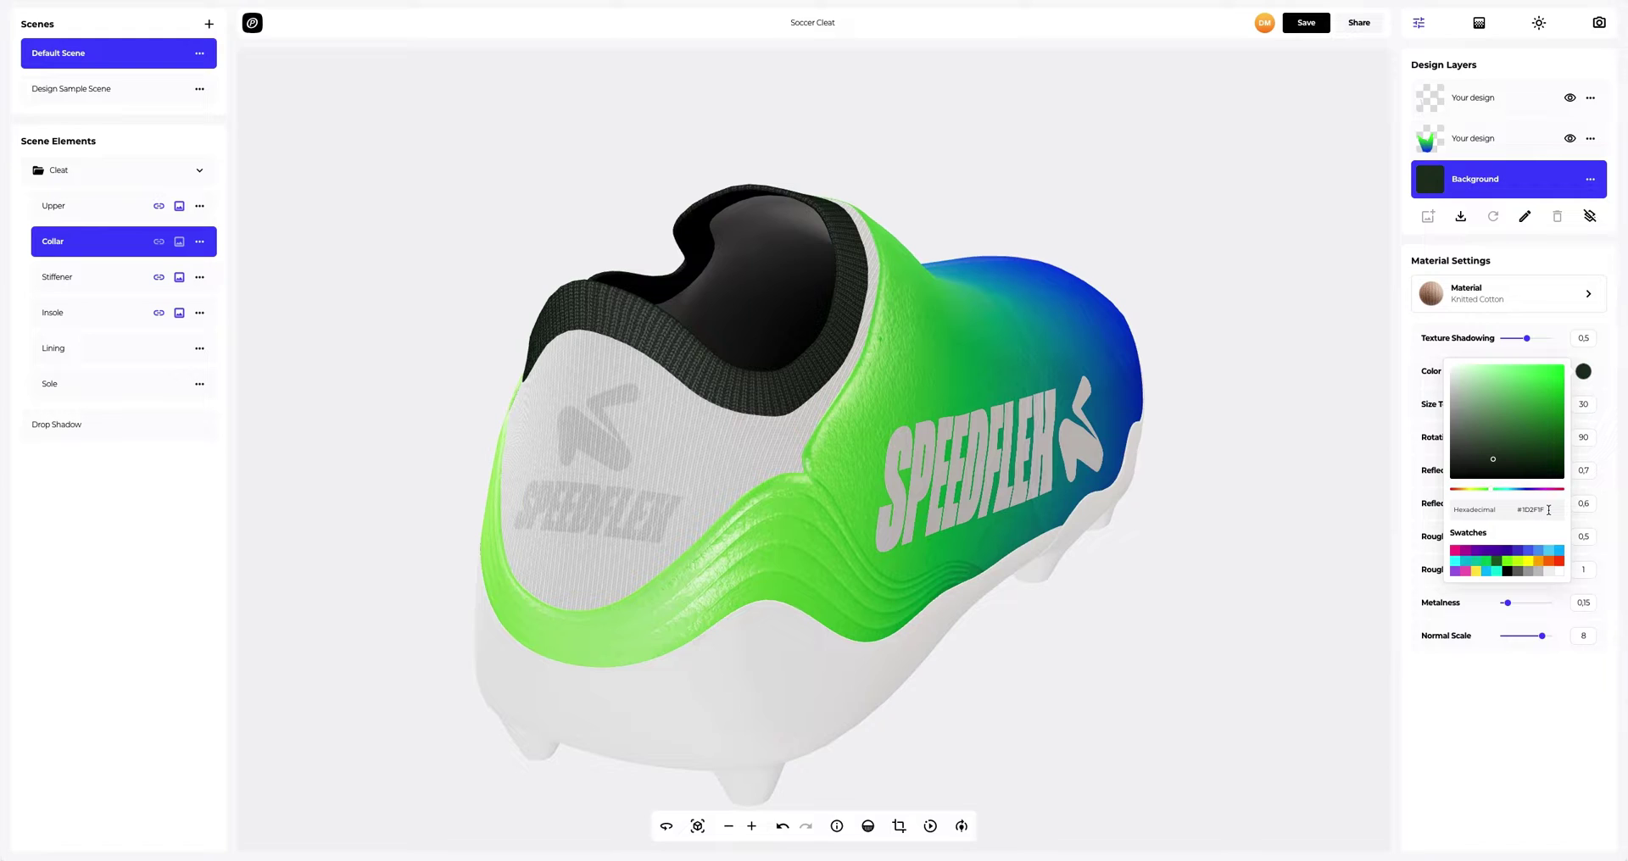
{"action": "left_click_drag", "start_coordinate": [1548, 510], "coordinate": [1515, 514]}
{"action": "type", "text": "4E4E4E"}
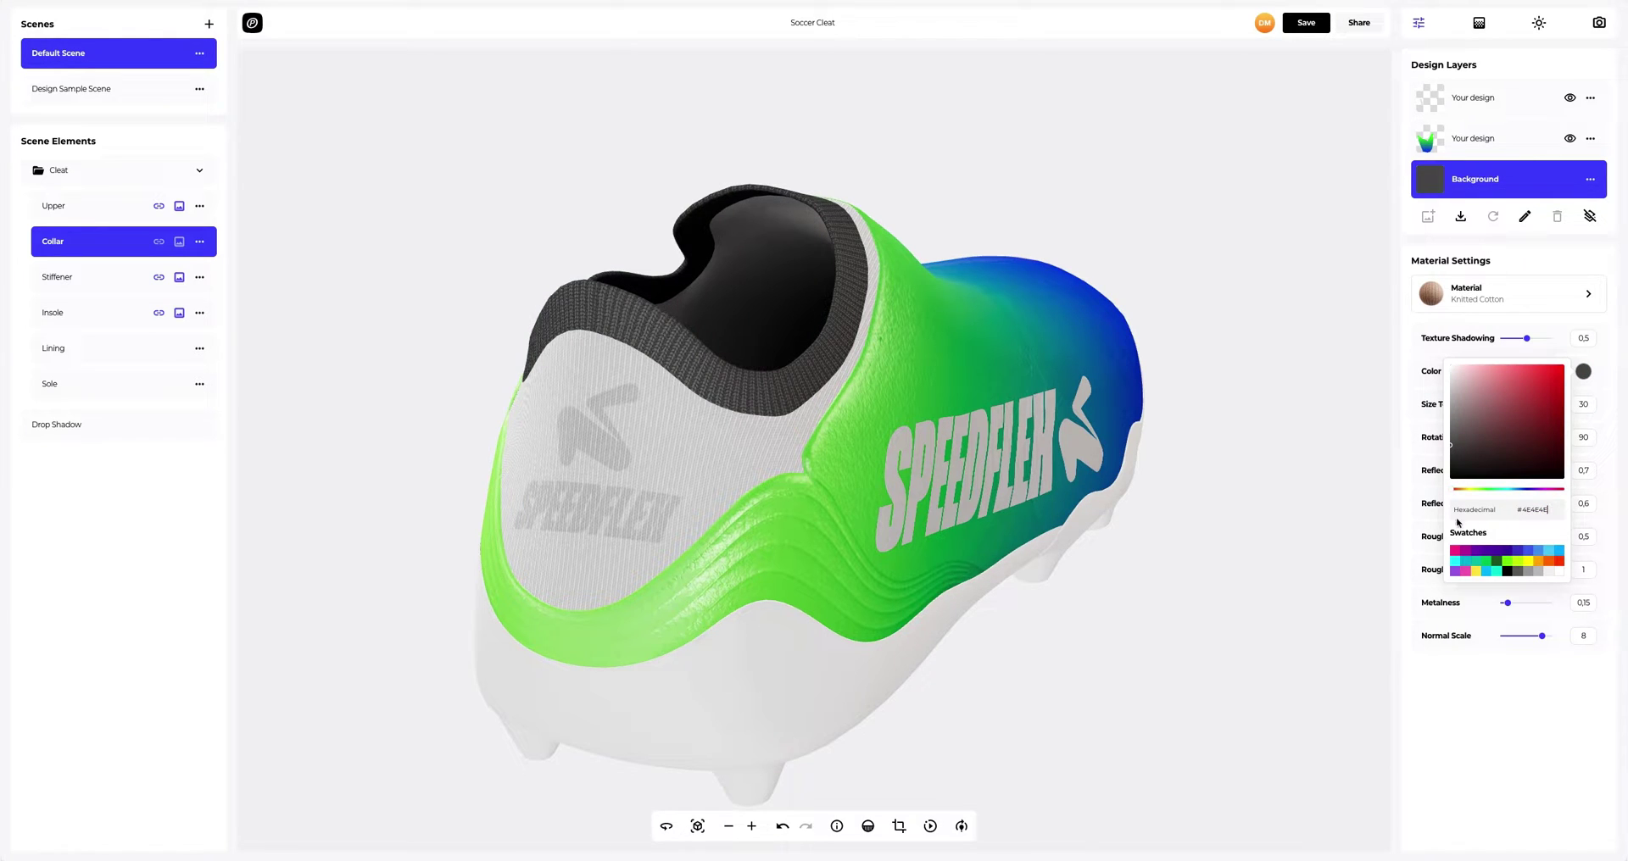
{"action": "left_click", "coordinate": [1414, 535]}
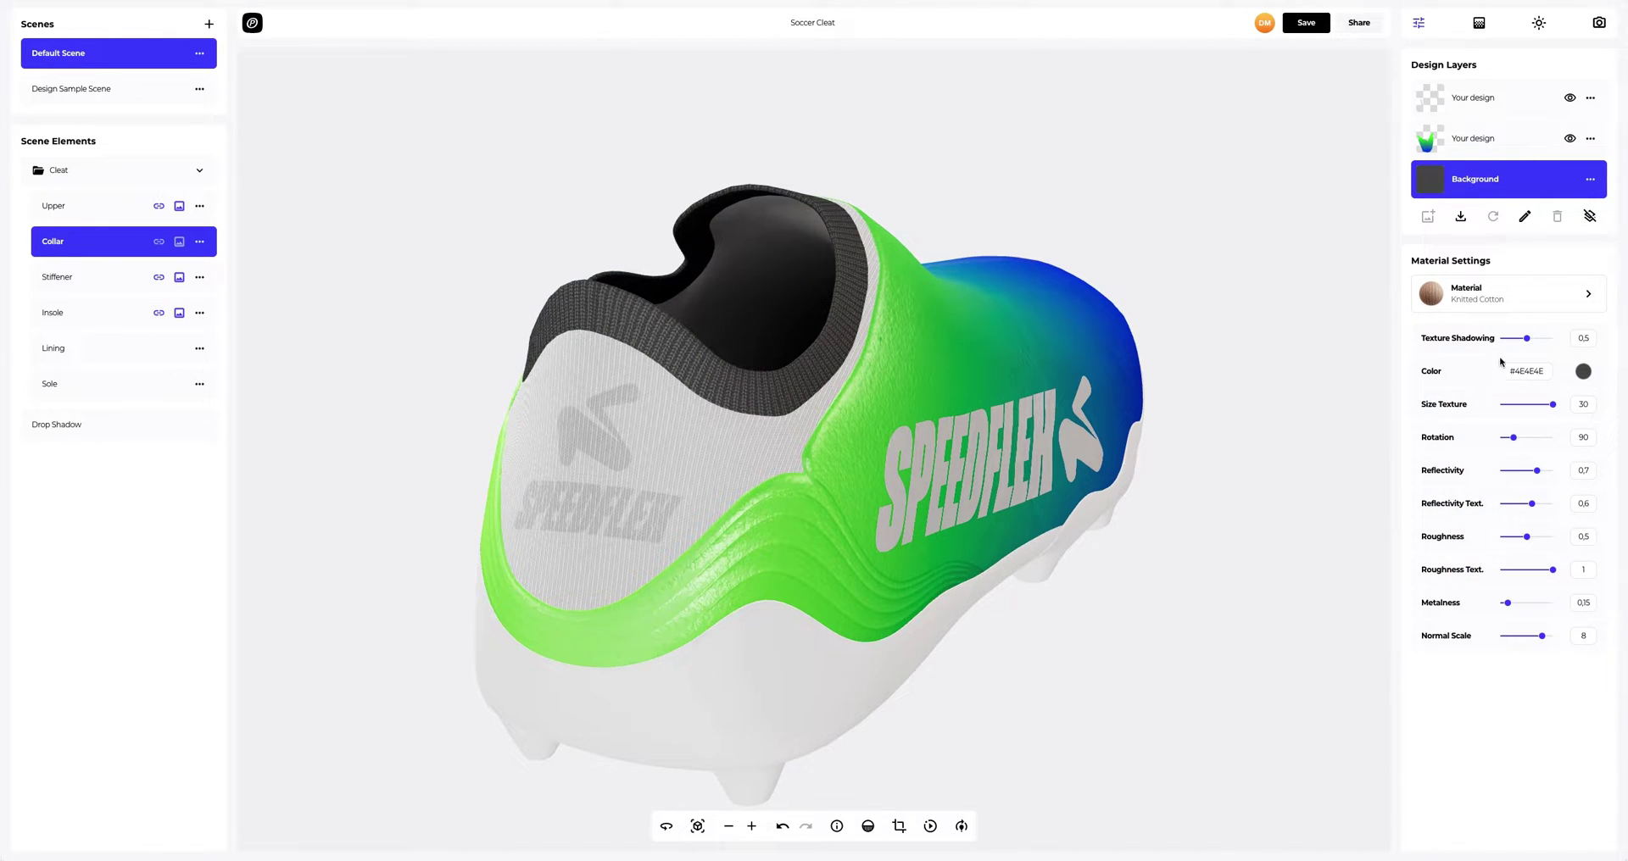
{"action": "left_click_drag", "start_coordinate": [1527, 339], "coordinate": [1539, 342]}
- Colour the Stiffener's Background layer bright green #75FF02
{"action": "left_click", "coordinate": [73, 280]}
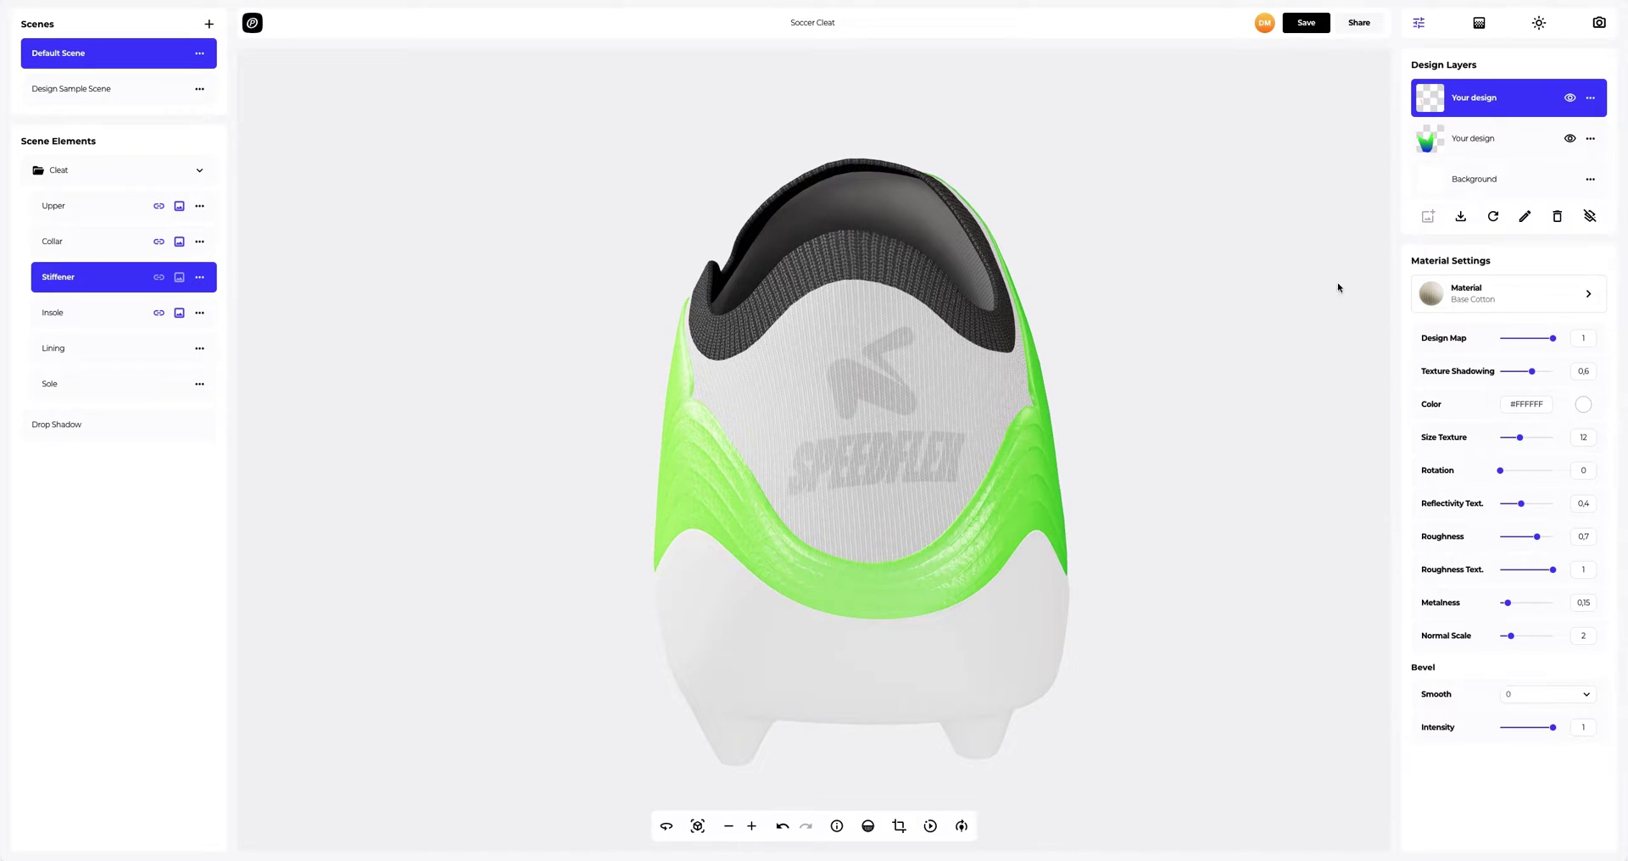
{"action": "left_click", "coordinate": [1487, 185]}
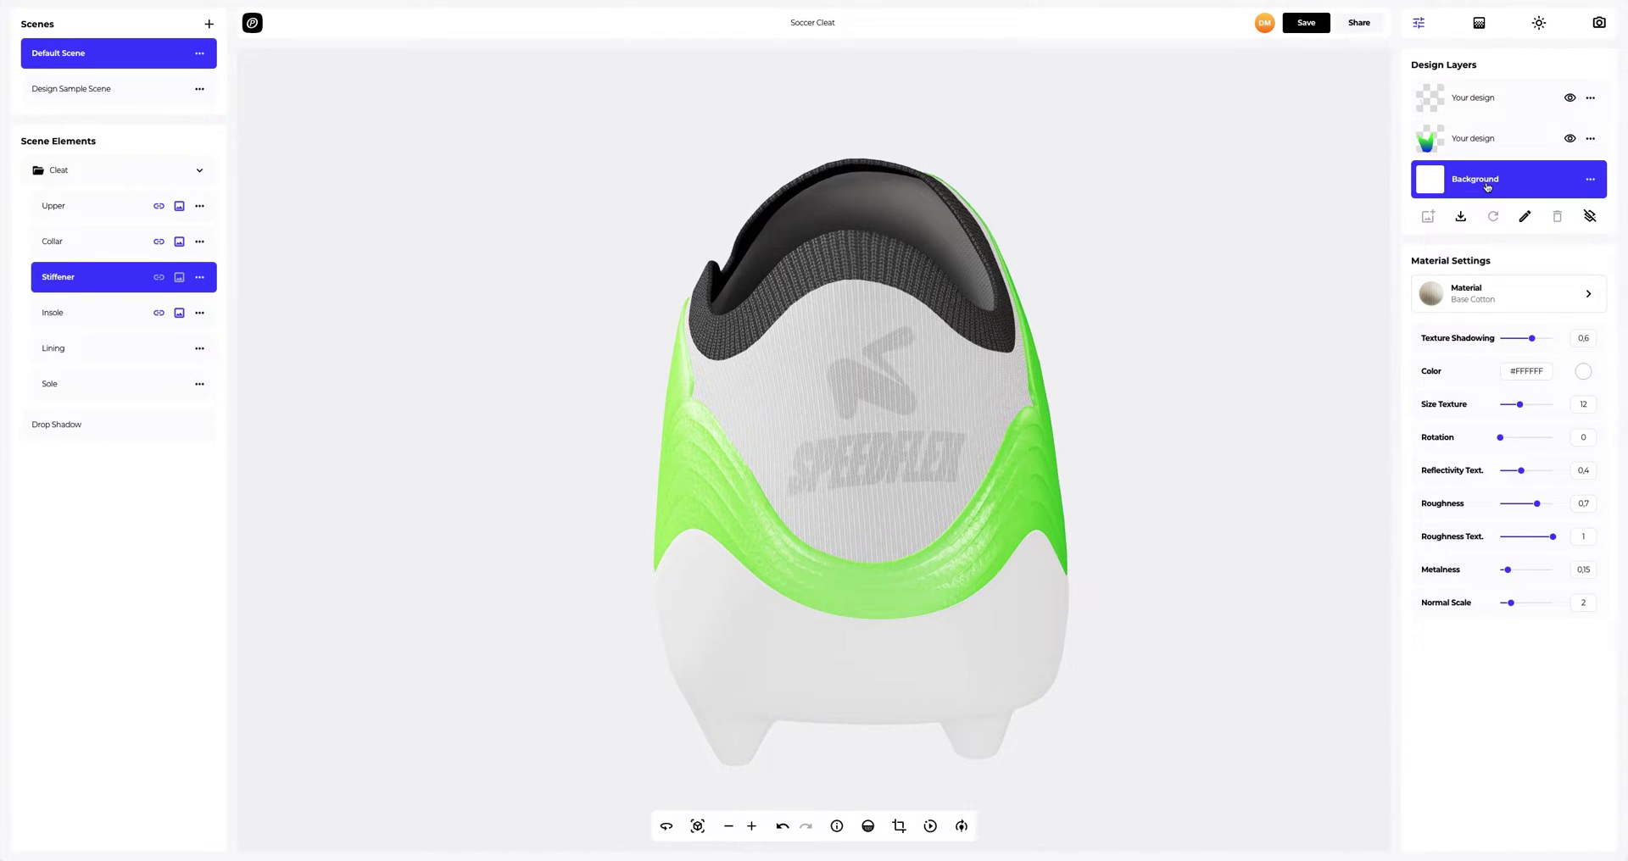
{"action": "left_click", "coordinate": [1583, 373]}
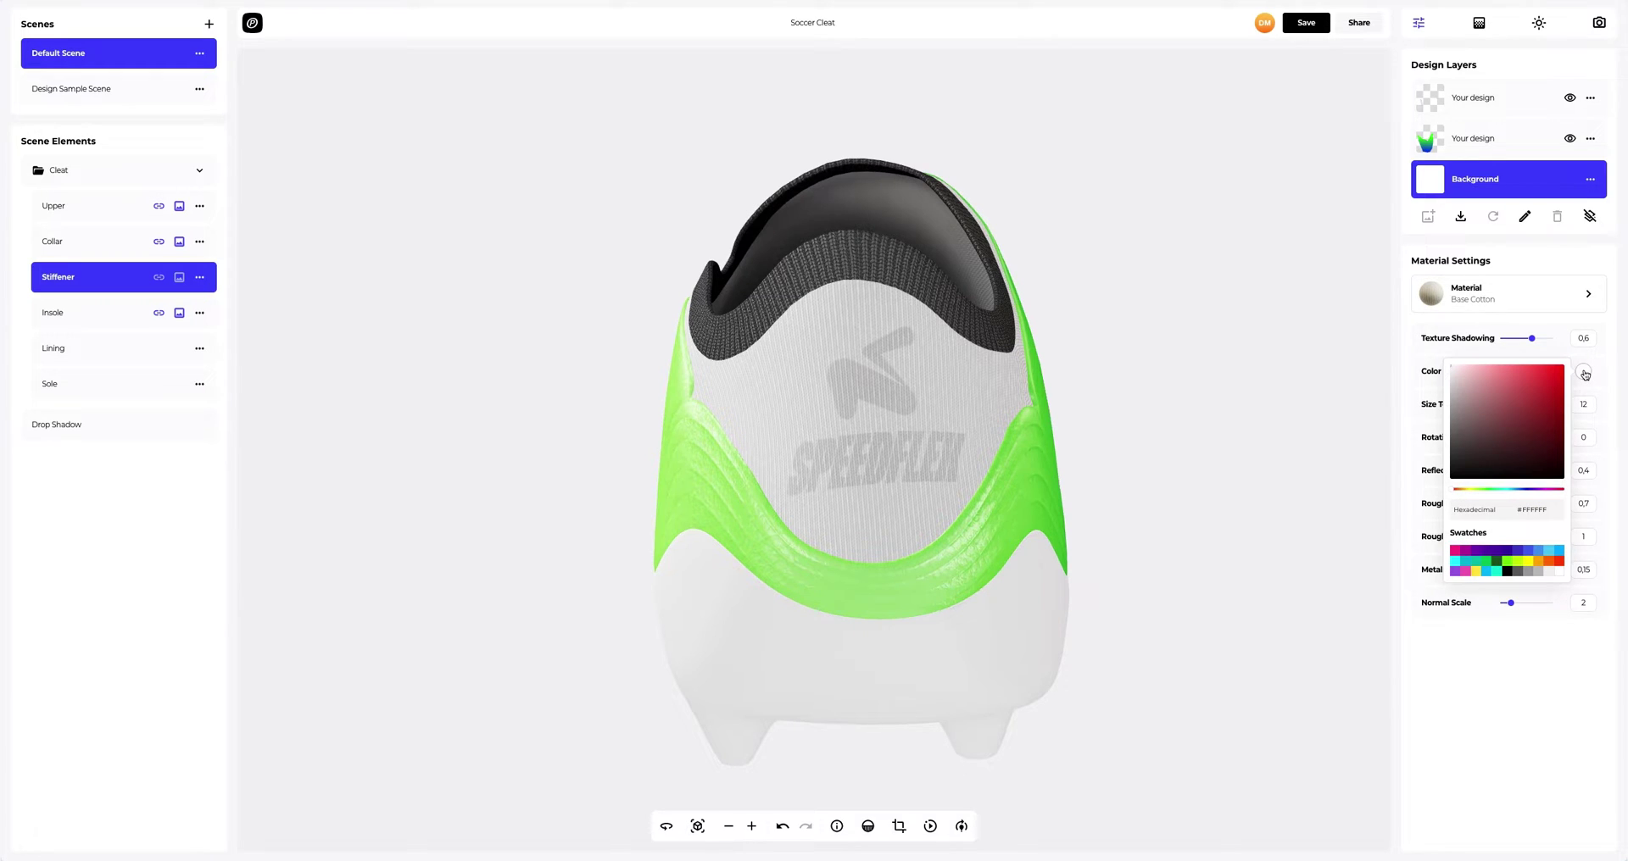
{"action": "double_click", "coordinate": [1554, 509]}
{"action": "type", "text": "75FF02"}
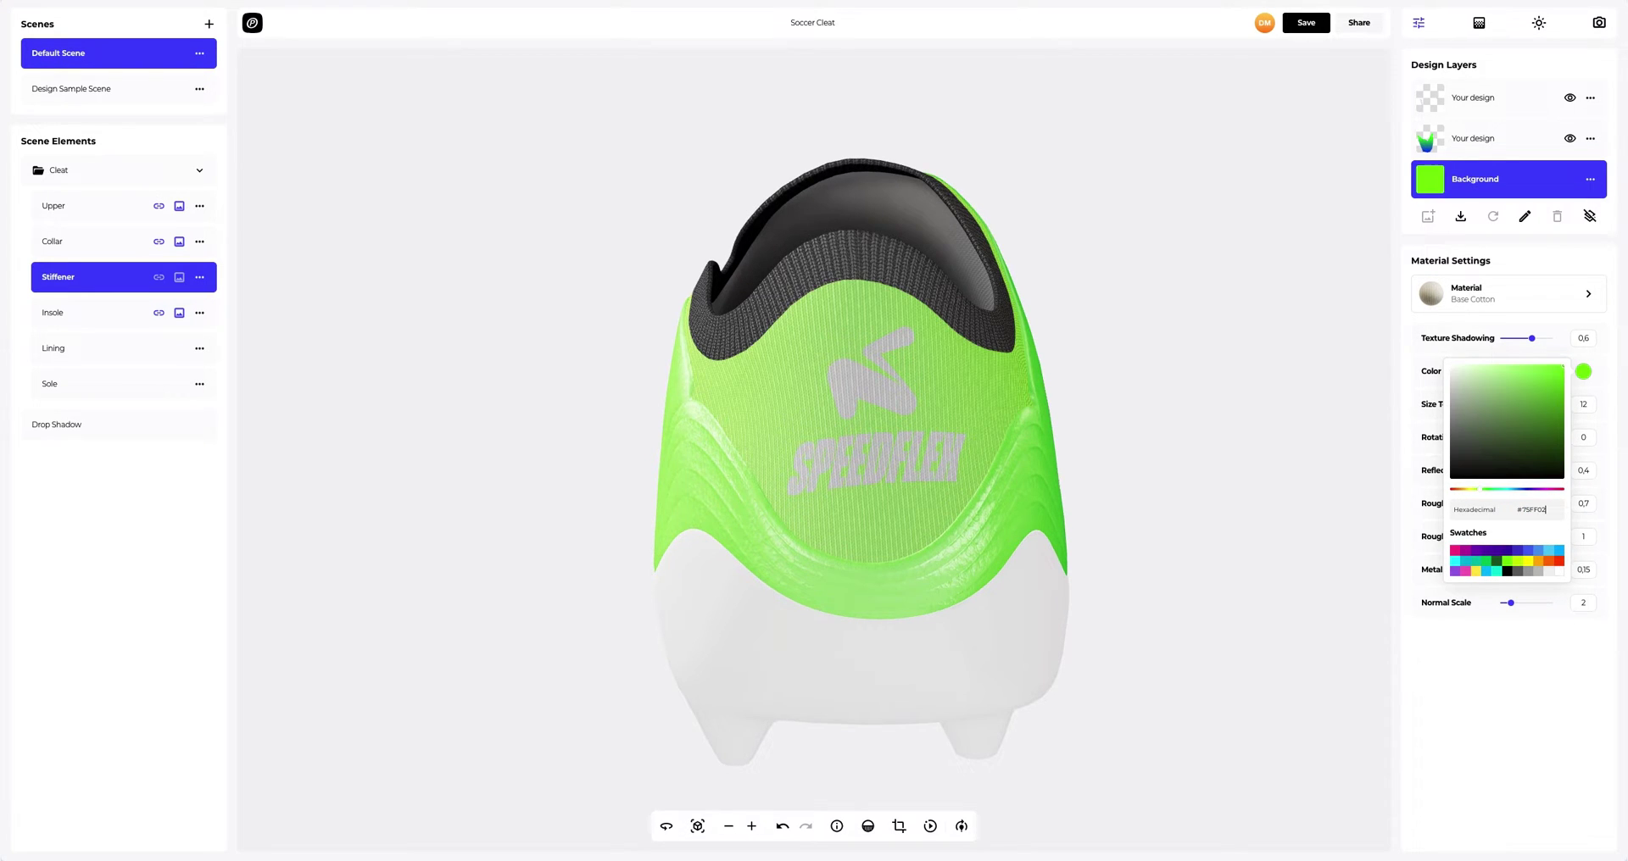
{"action": "left_click", "coordinate": [1405, 524]}
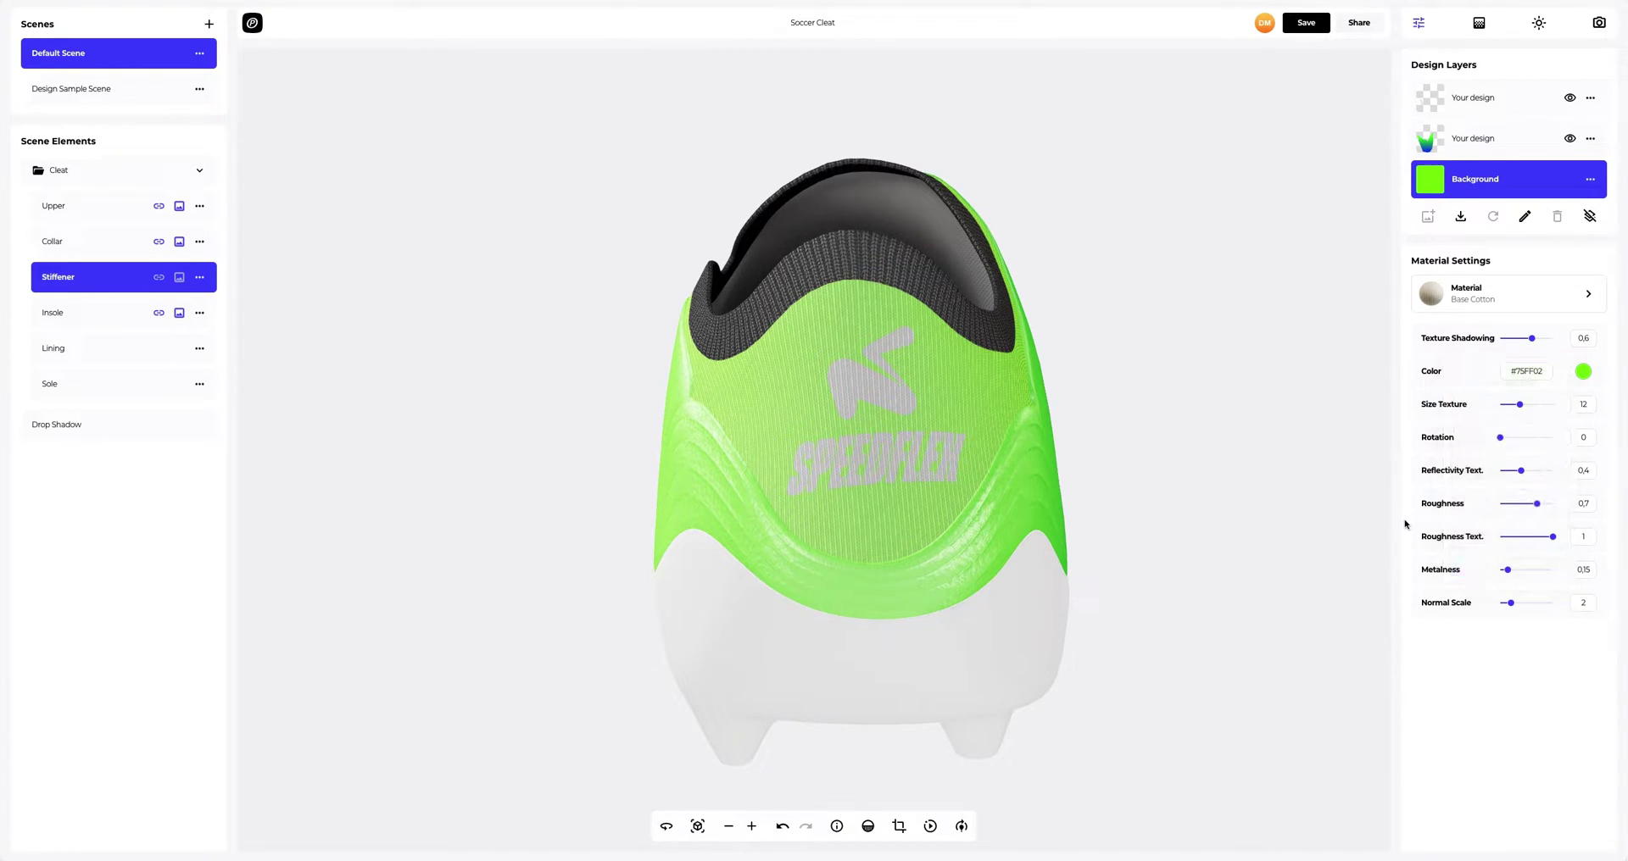
- Raise the stiffener's Texture Shadowing to 0.76 and Metalness to 0.35
{"action": "left_click_drag", "start_coordinate": [1531, 339], "coordinate": [1540, 341]}
{"action": "left_click_drag", "start_coordinate": [1509, 574], "coordinate": [1519, 572]}
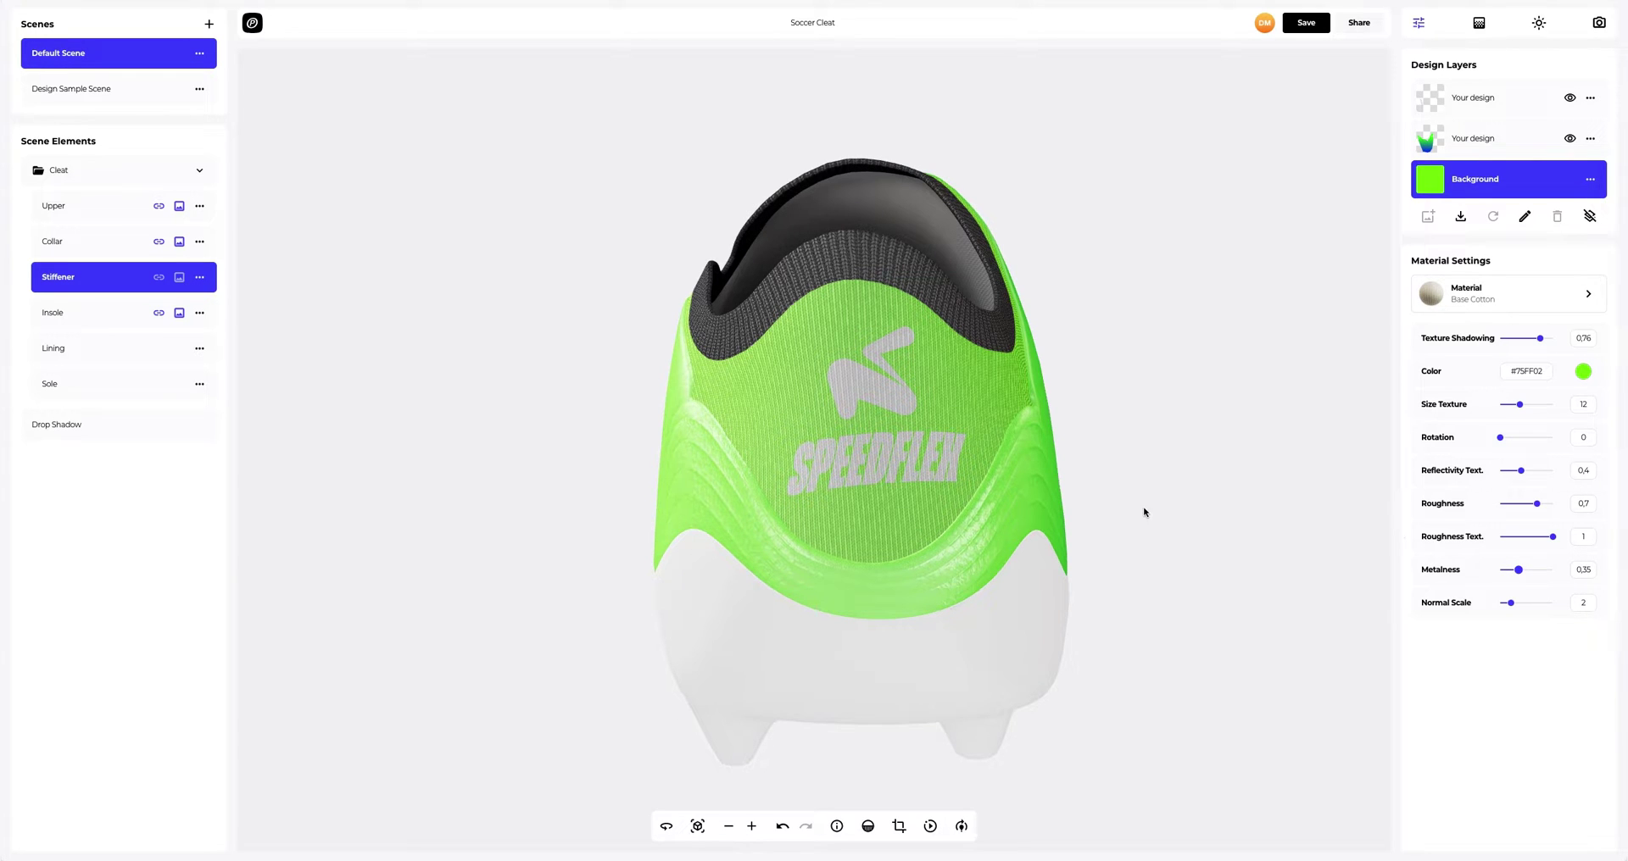
{"action": "left_click_drag", "start_coordinate": [1057, 490], "coordinate": [829, 509]}
{"action": "scroll", "coordinate": [641, 349], "scroll_direction": "up", "scroll_amount": 5}
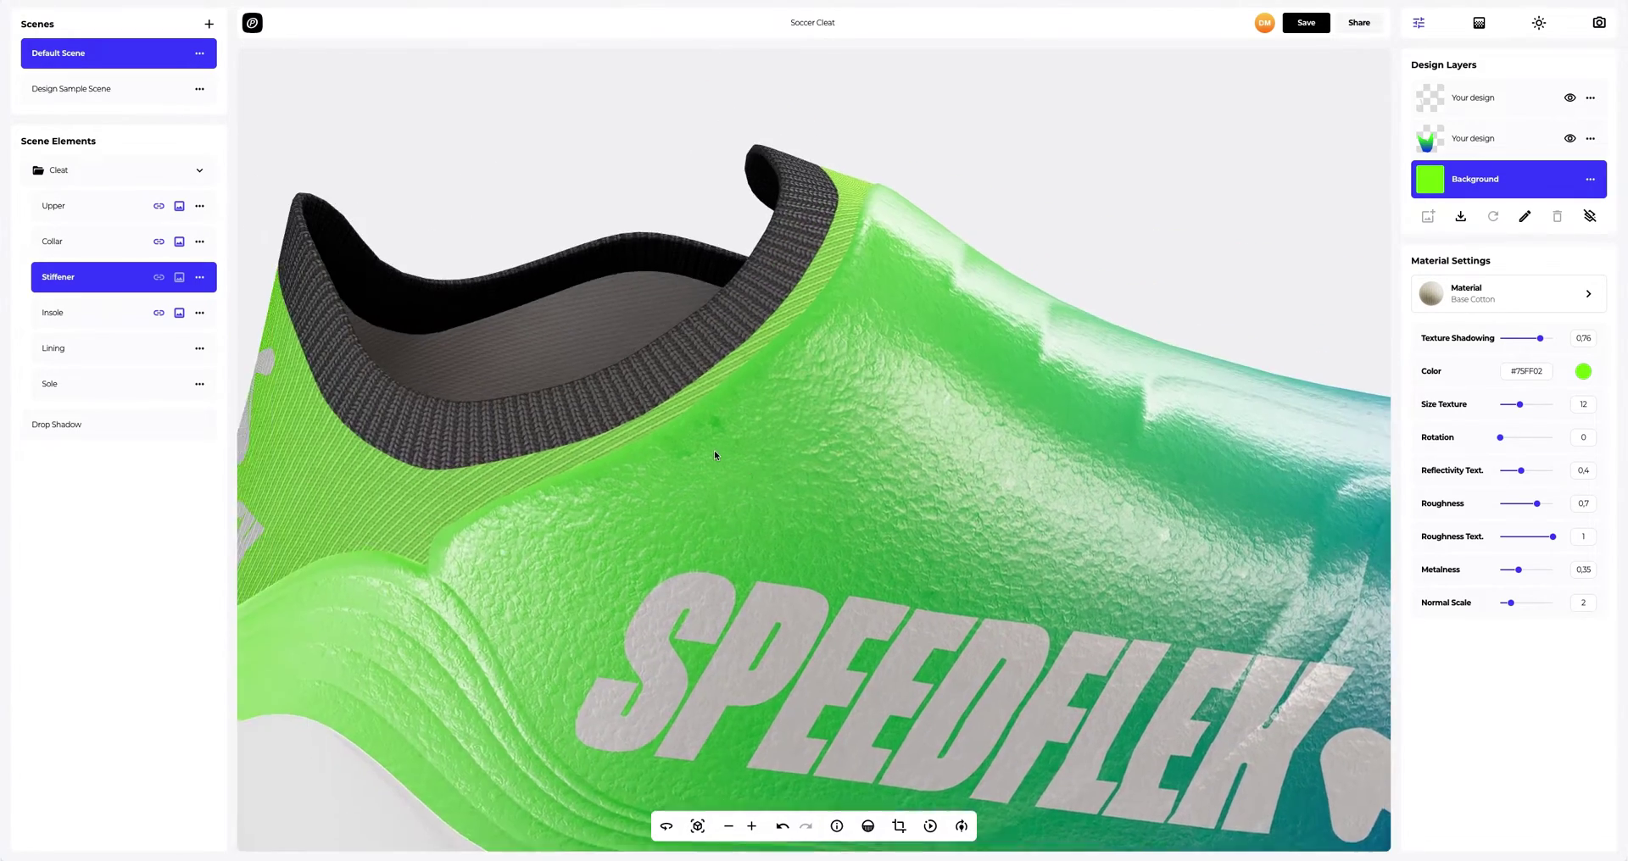
{"action": "left_click_drag", "start_coordinate": [714, 455], "coordinate": [799, 545]}
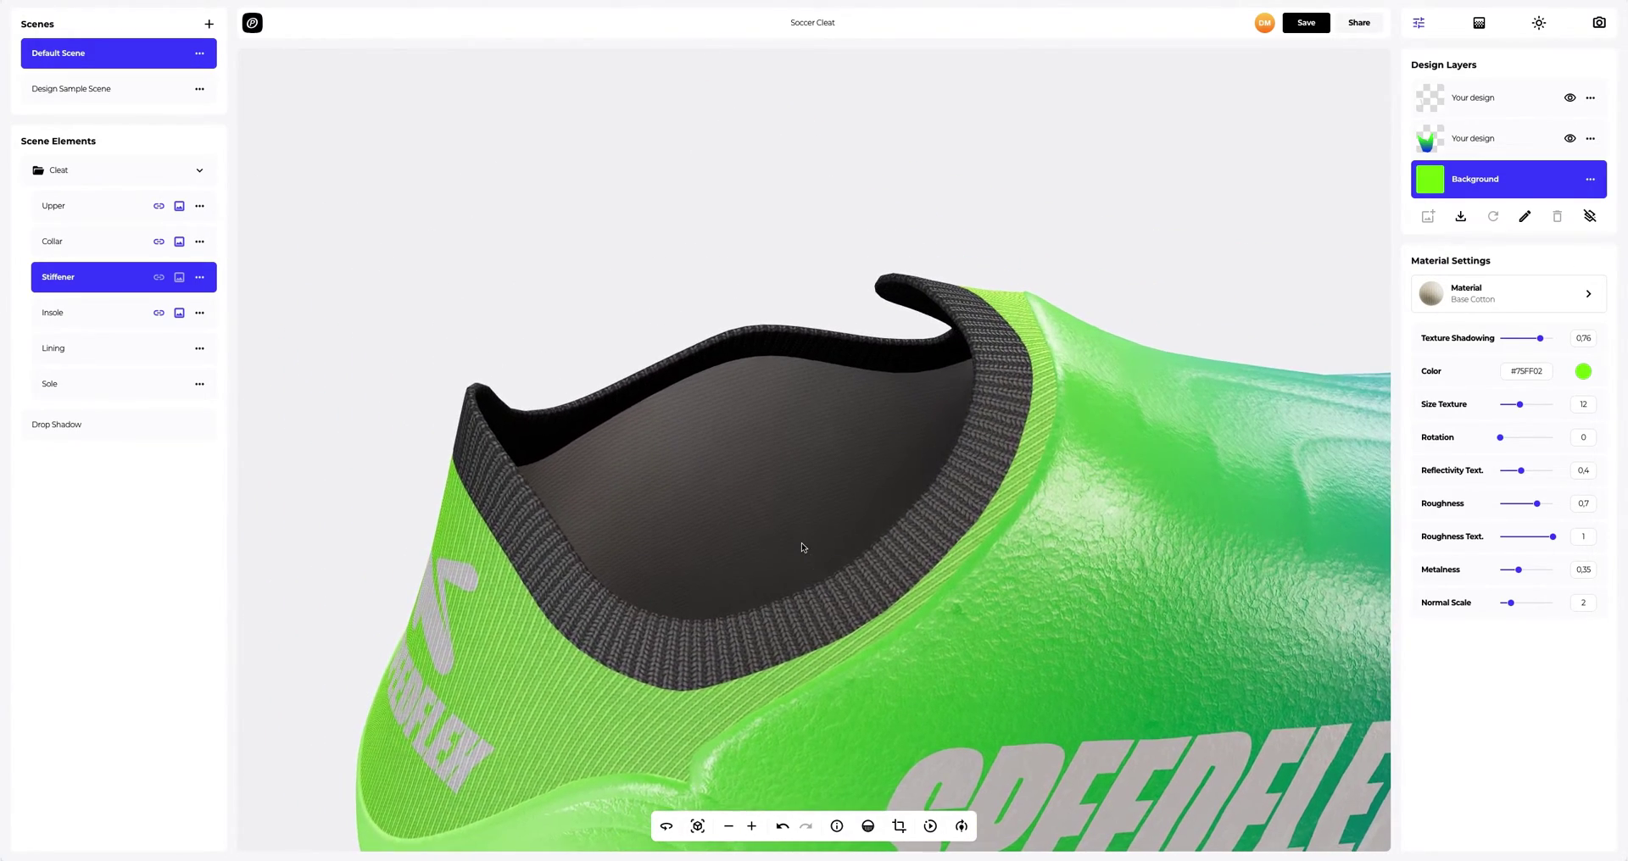
- Colour the Lining near-black #1A1A1A and check the darkened inside of the shoe
{"action": "left_click", "coordinate": [118, 348]}
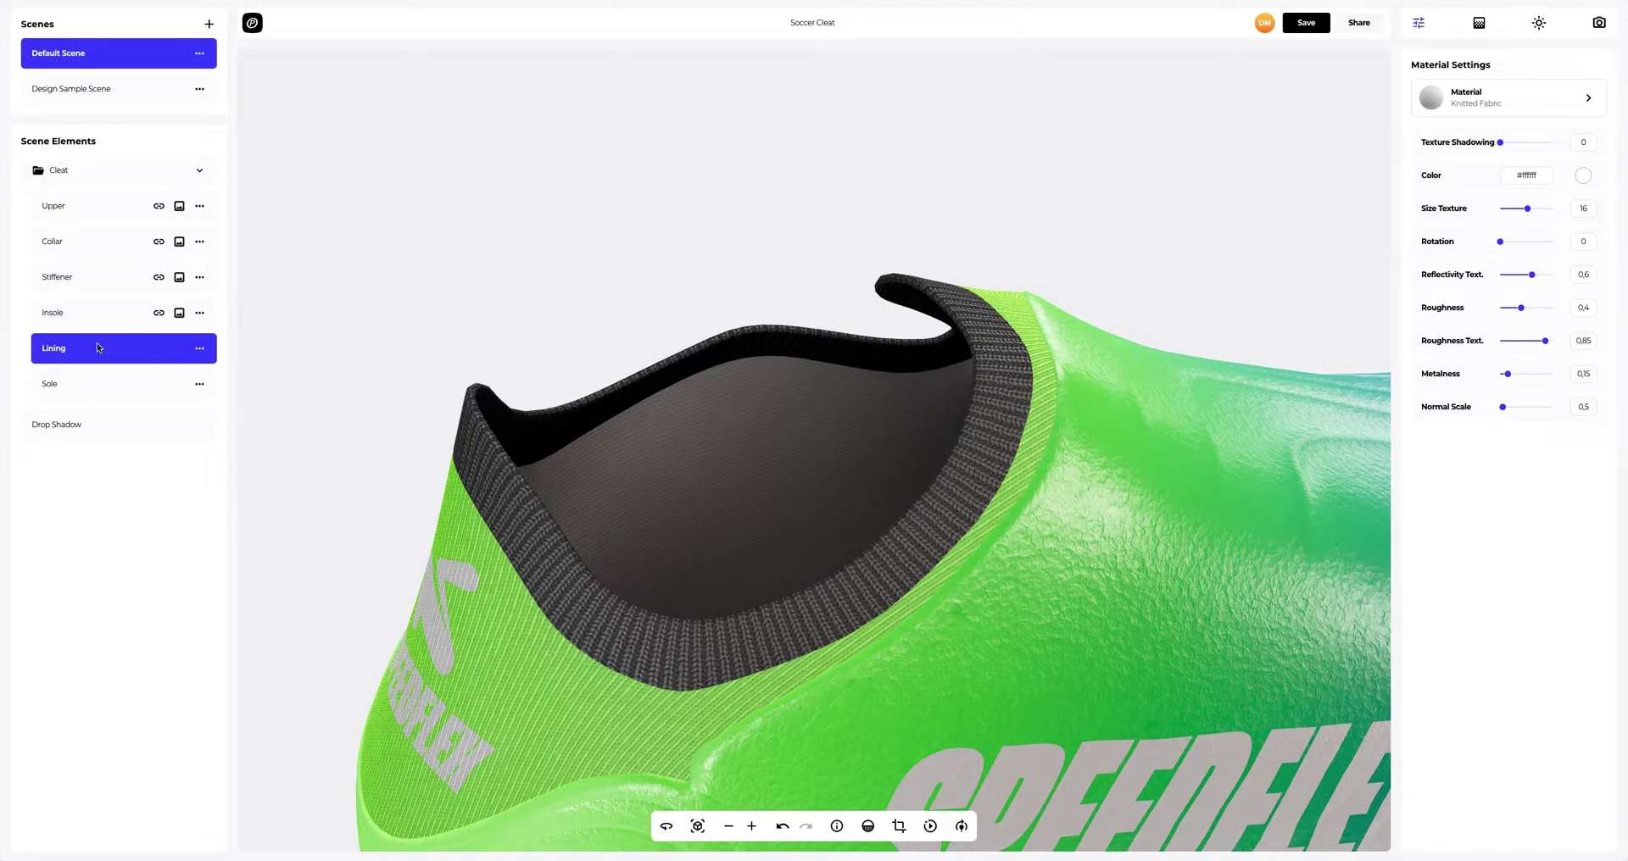
{"action": "left_click", "coordinate": [1585, 176]}
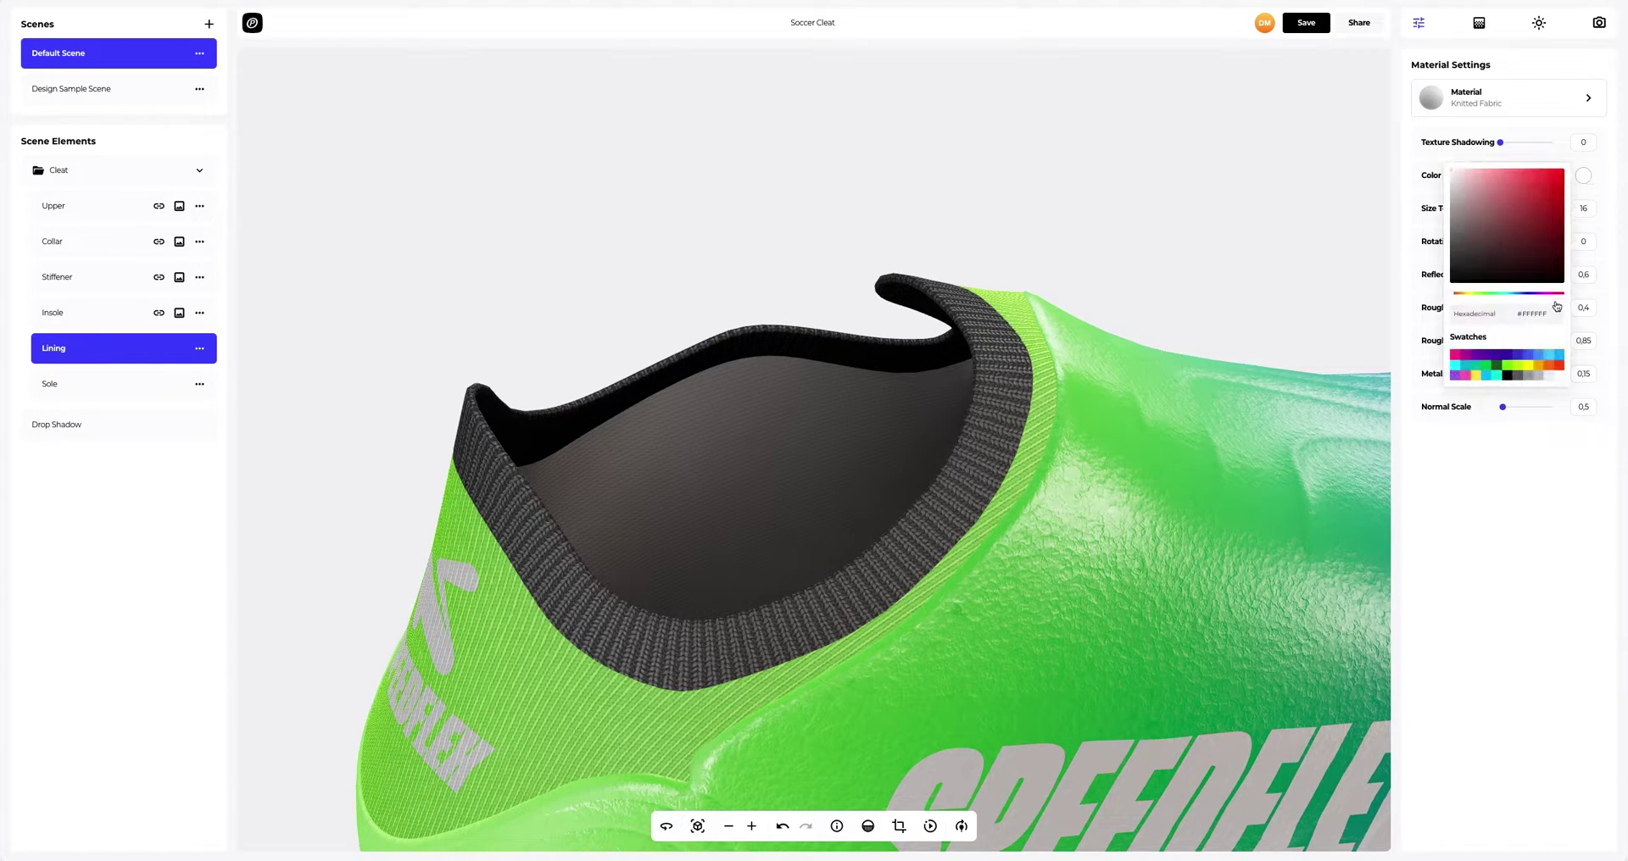
{"action": "key", "text": "ctrl+a"}
{"action": "type", "text": "#1A1A1A"}
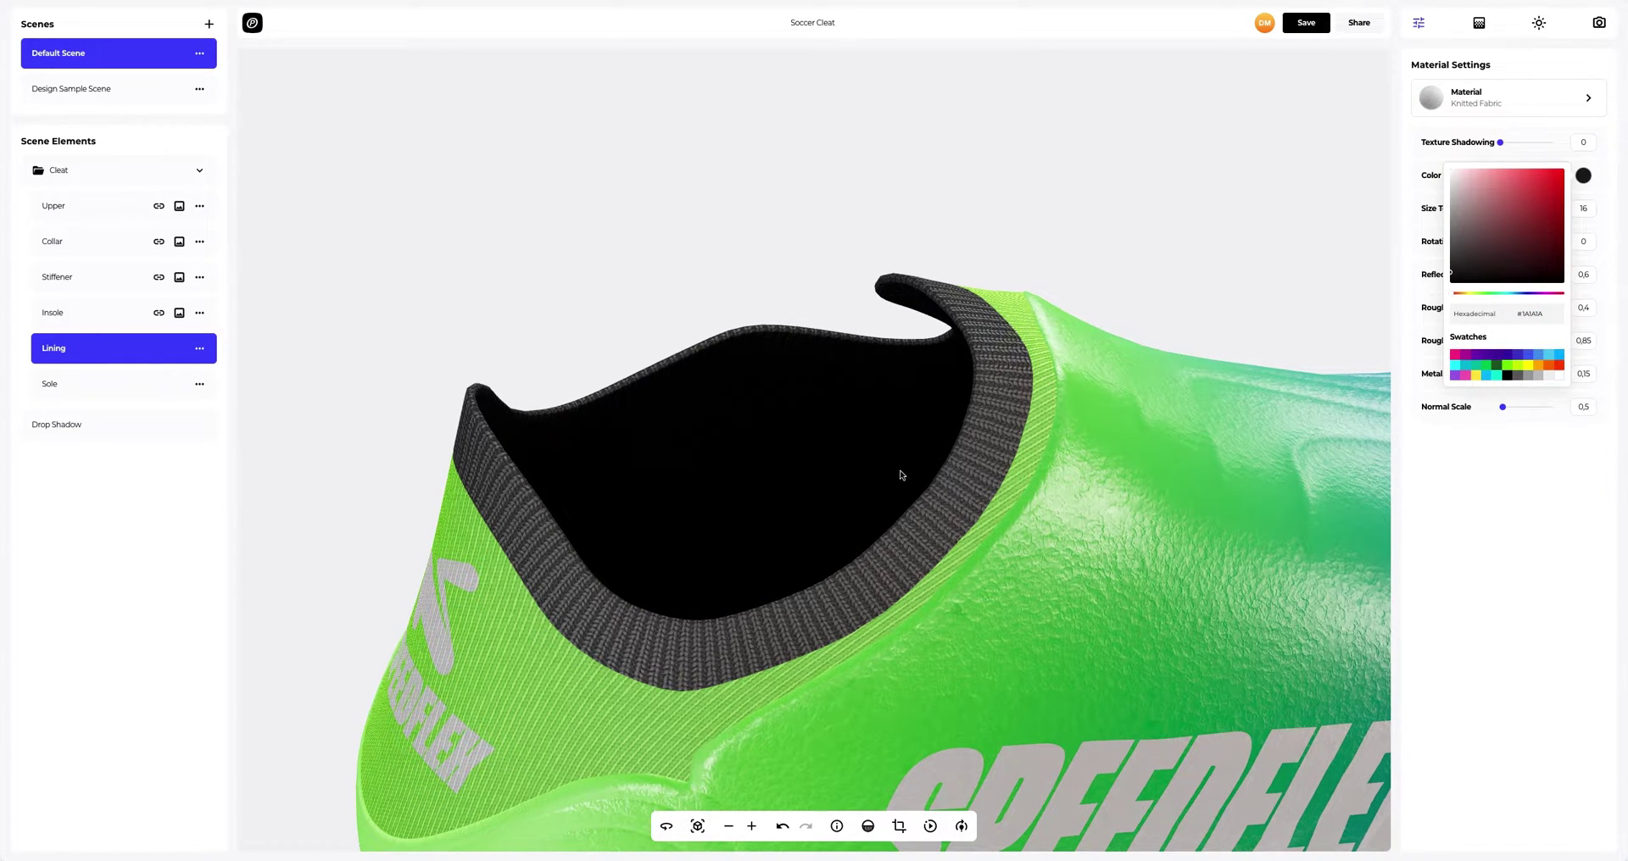
{"action": "left_click_drag", "start_coordinate": [901, 475], "coordinate": [638, 406]}
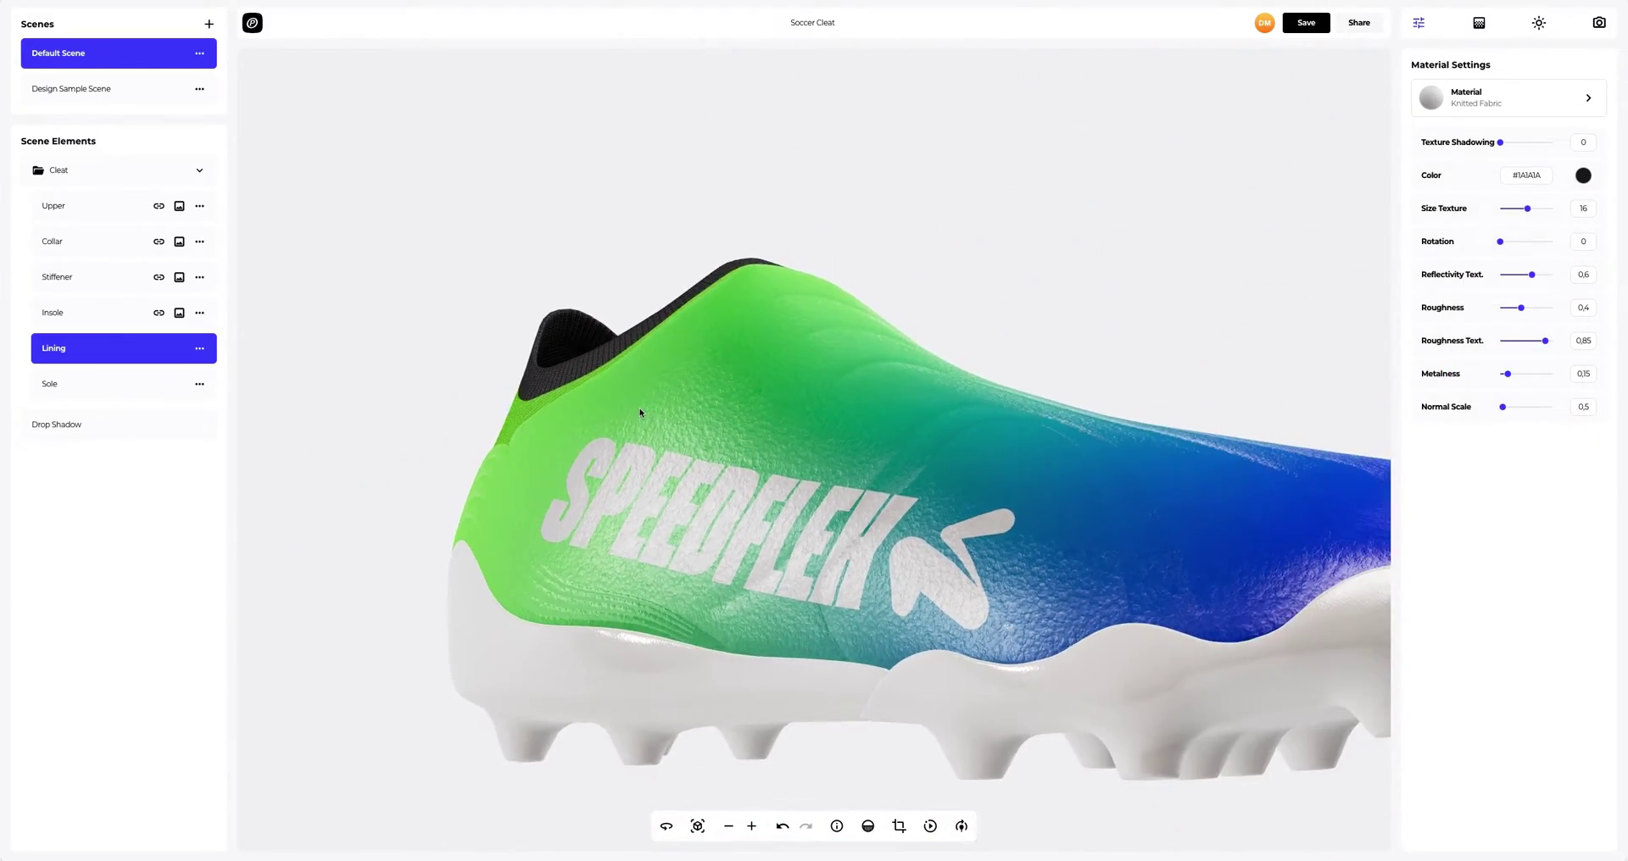
{"action": "scroll", "coordinate": [774, 483], "scroll_direction": "down", "scroll_amount": 5}
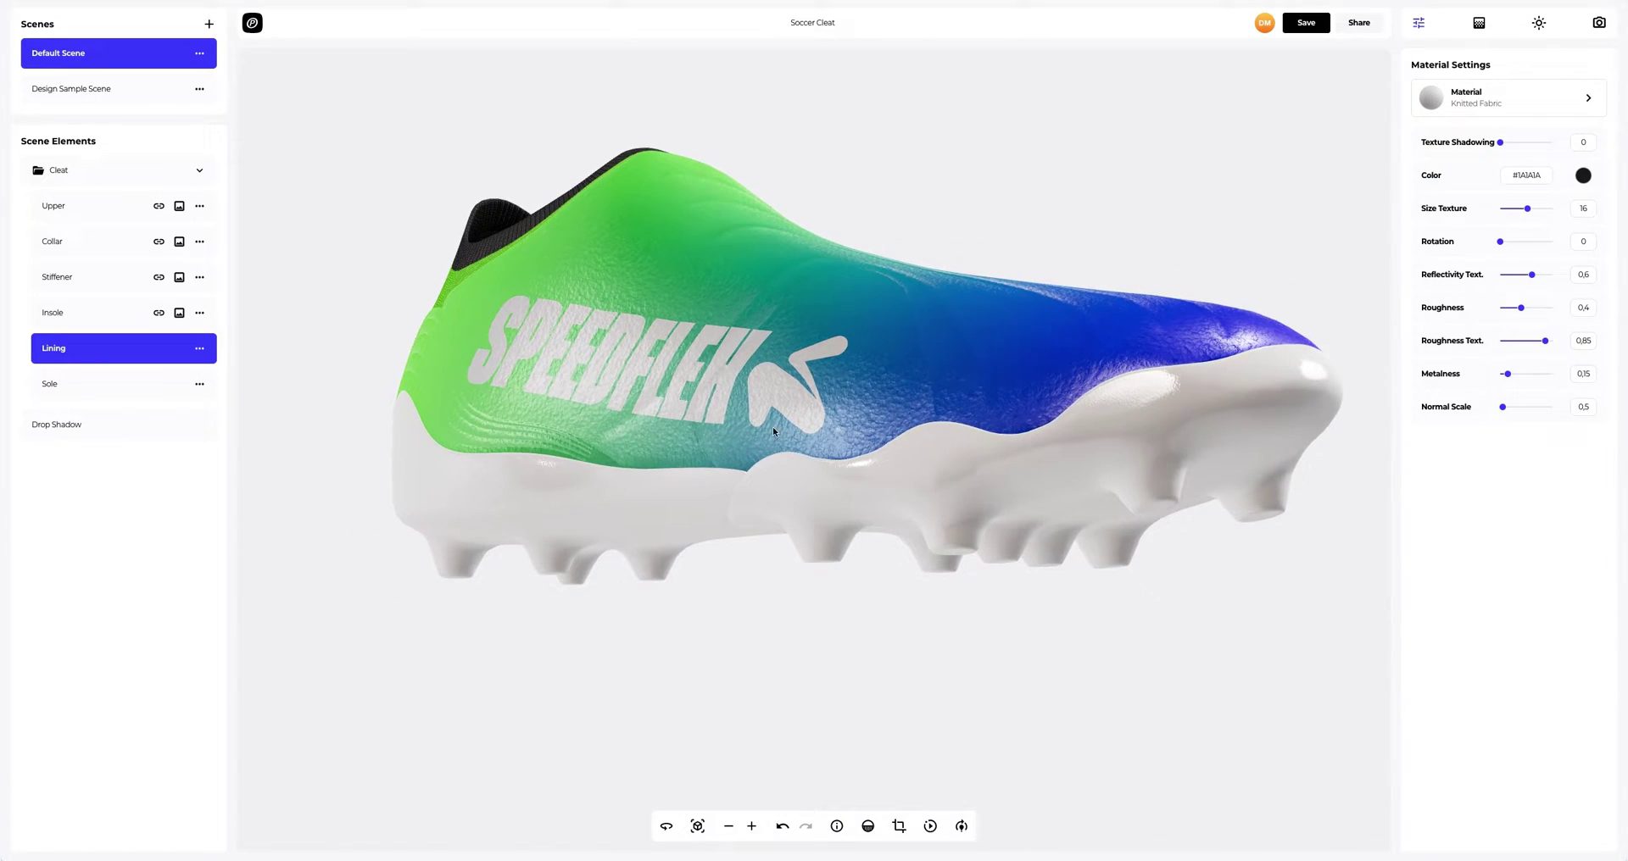
{"action": "left_click_drag", "start_coordinate": [772, 431], "coordinate": [756, 422]}
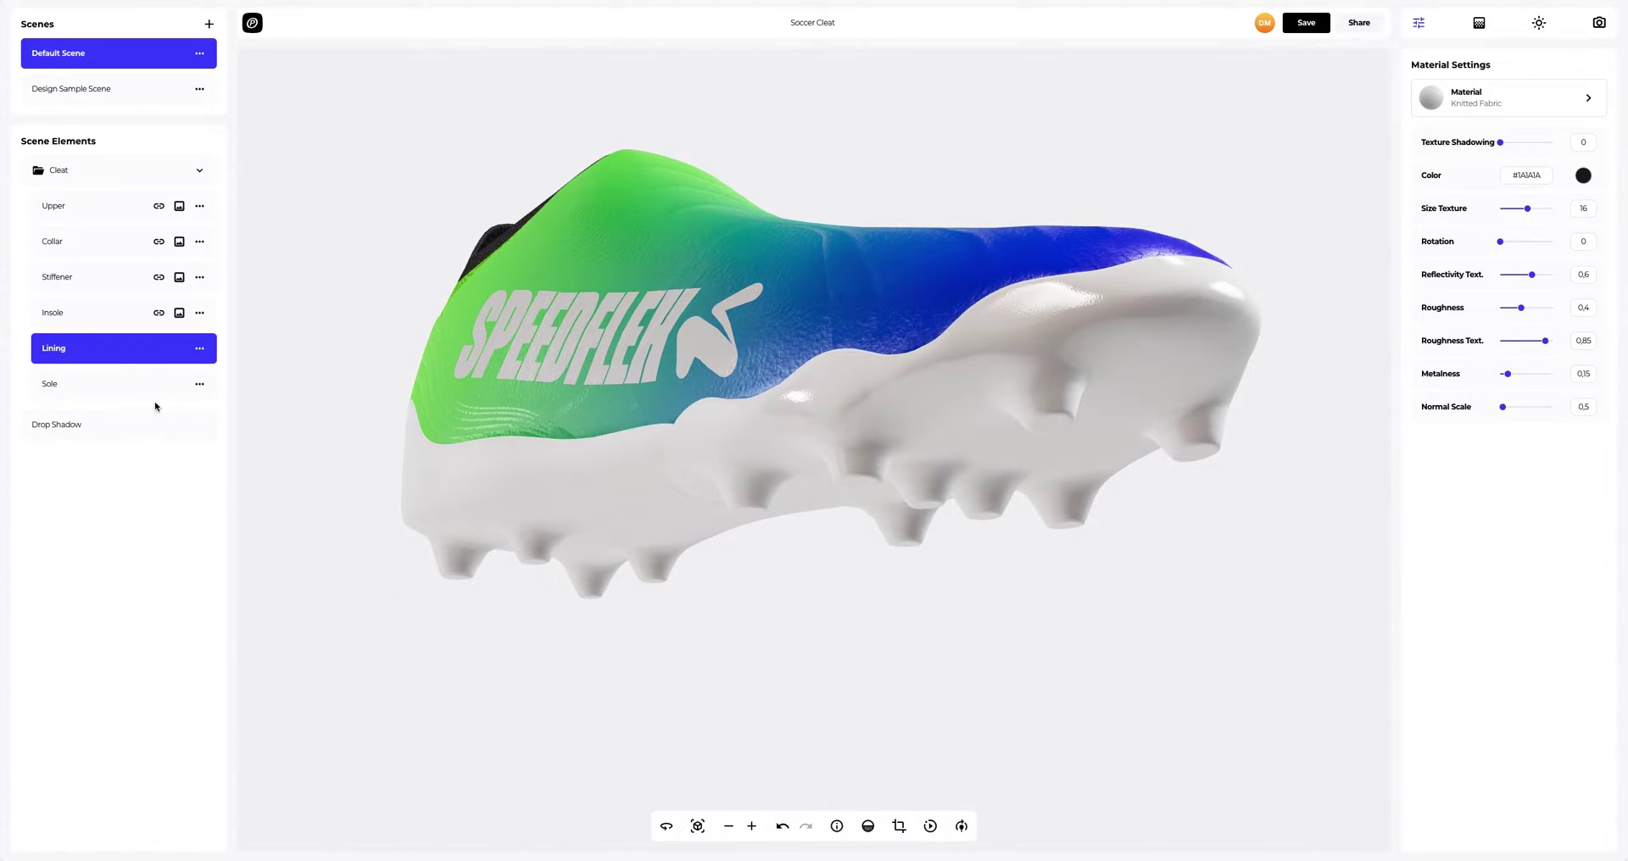
- Apply the Elliptic Pattern material from the Patterns category to the Sole
{"action": "left_click", "coordinate": [71, 393]}
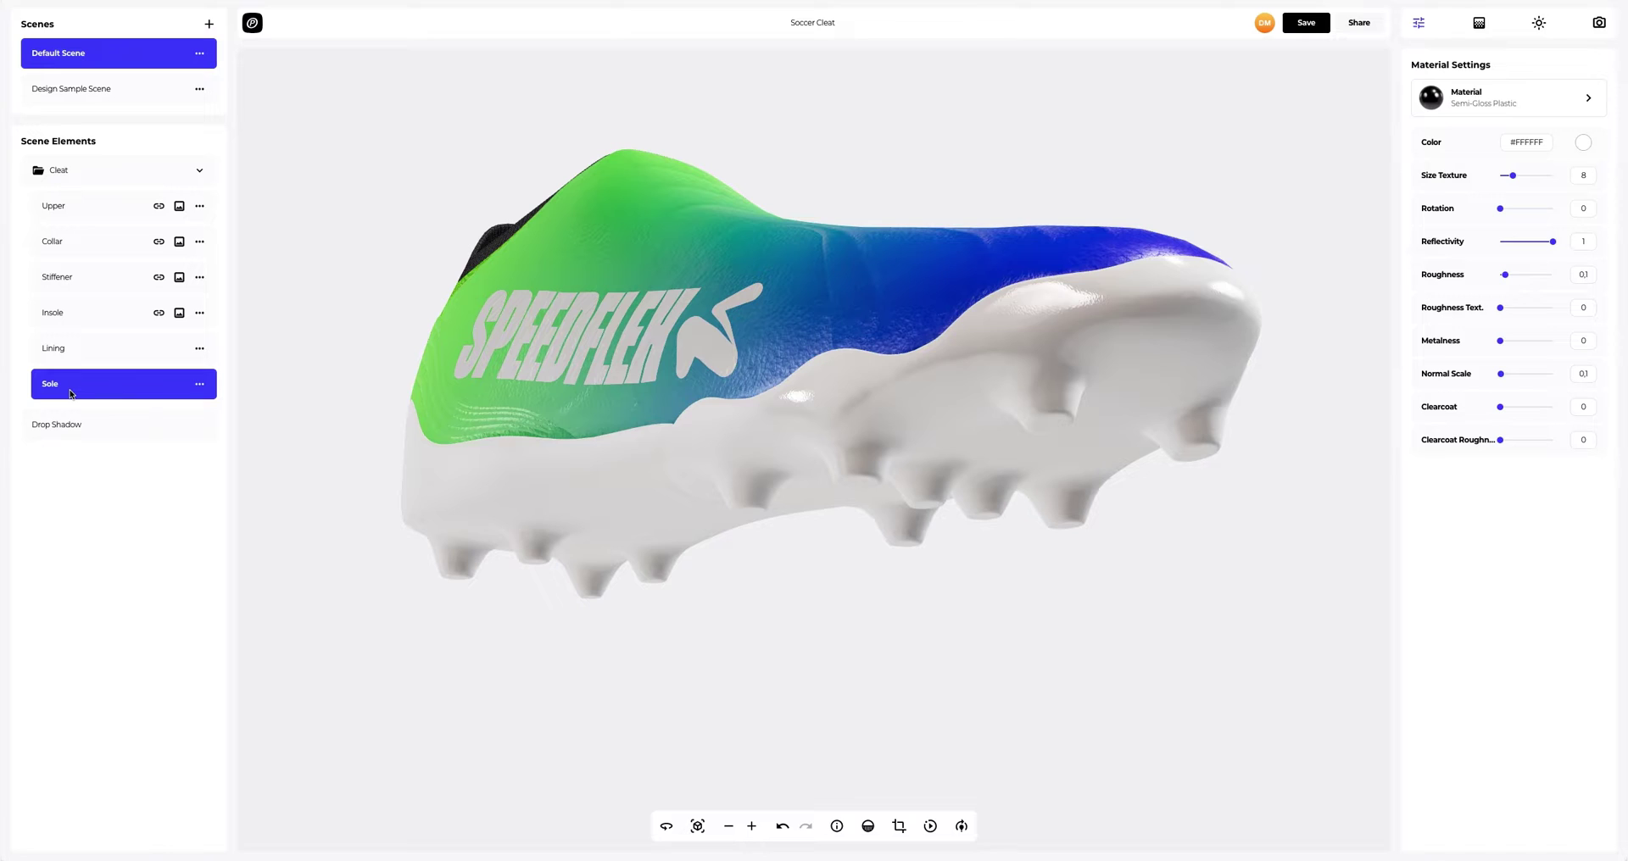
{"action": "left_click", "coordinate": [1473, 110]}
{"action": "left_click", "coordinate": [1221, 136]}
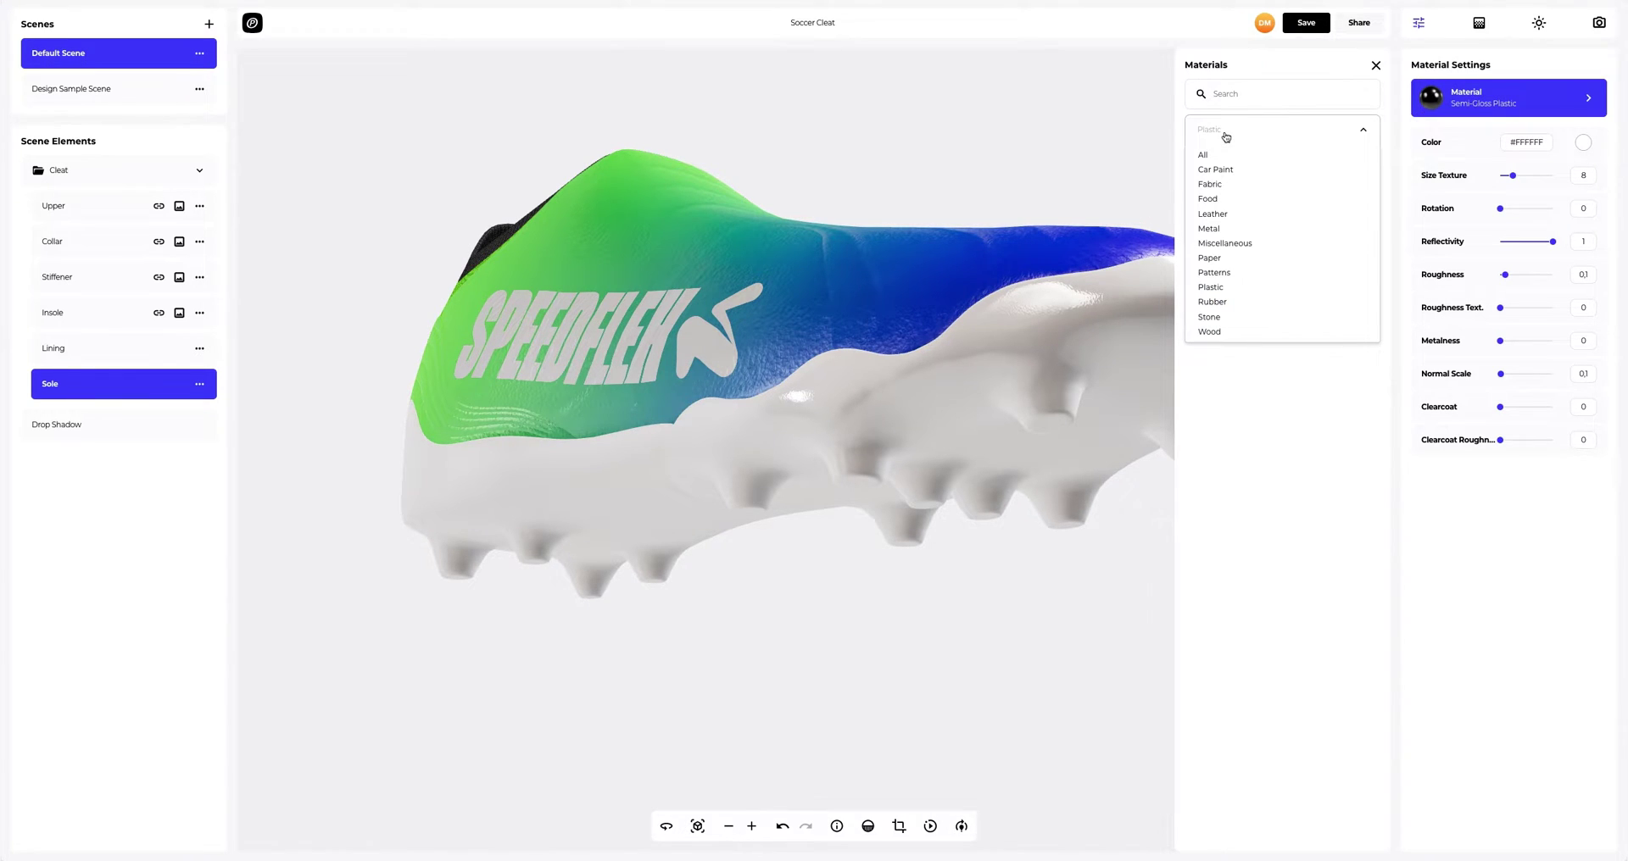
{"action": "left_click", "coordinate": [1221, 273]}
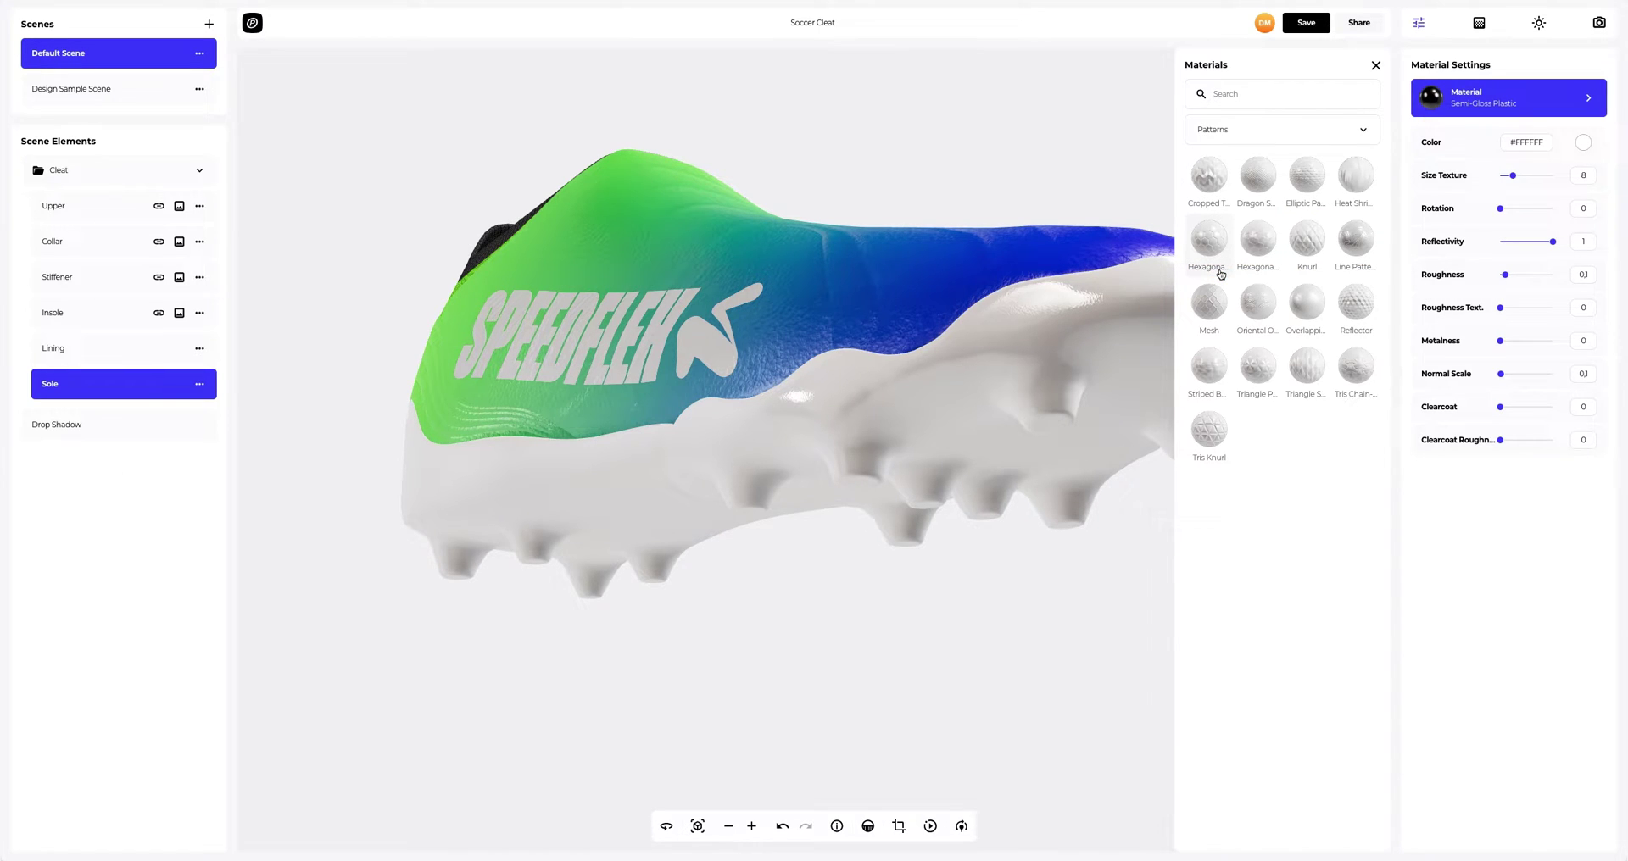
{"action": "left_click", "coordinate": [1309, 179]}
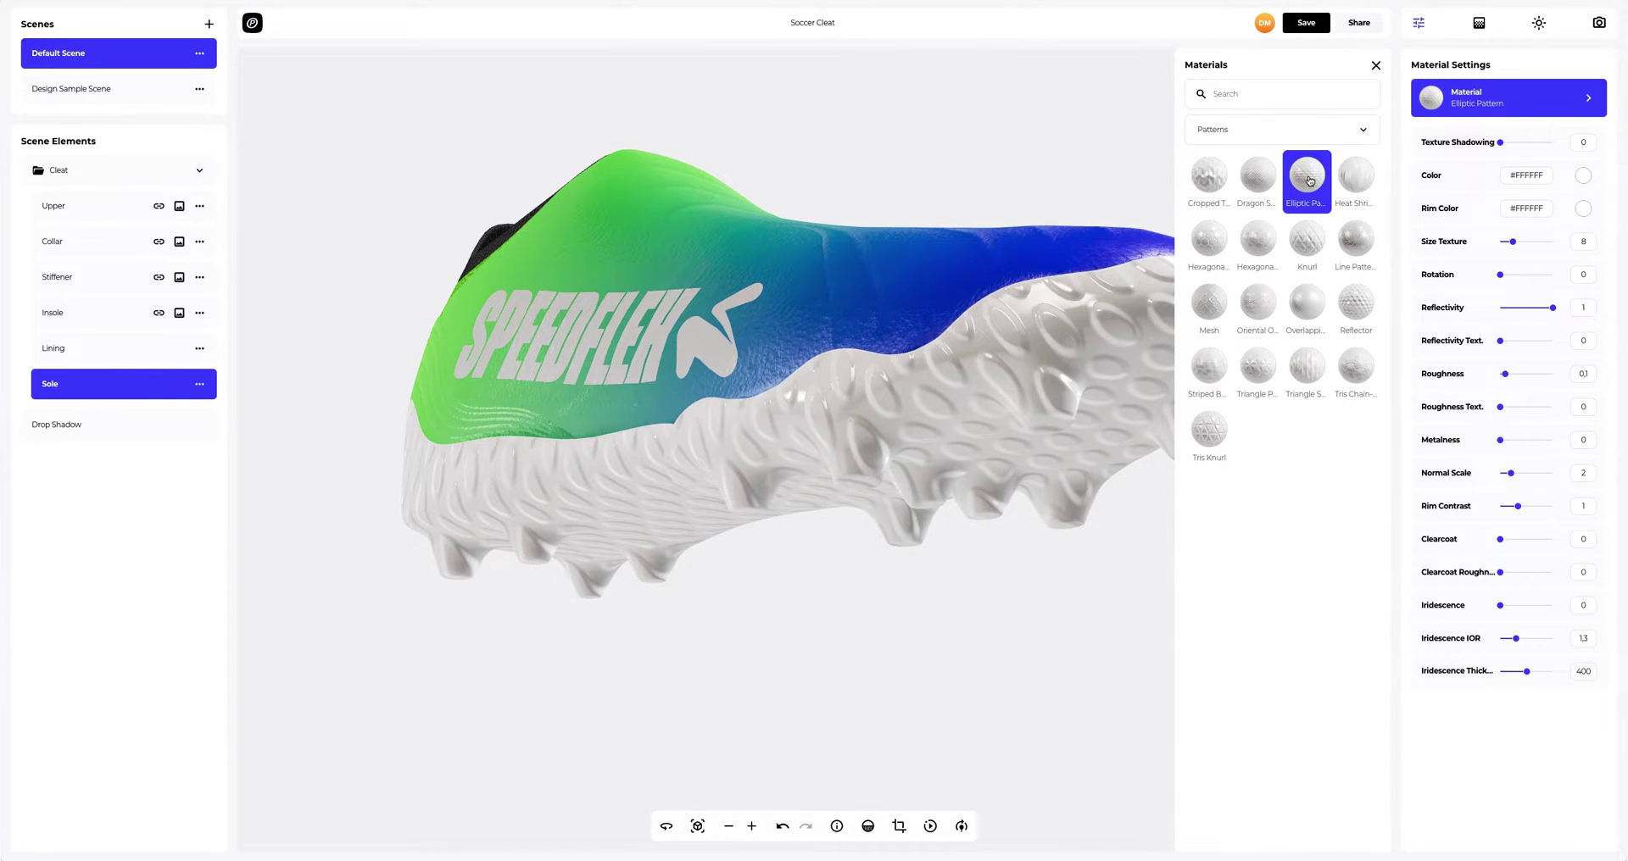
{"action": "left_click", "coordinate": [1376, 67]}
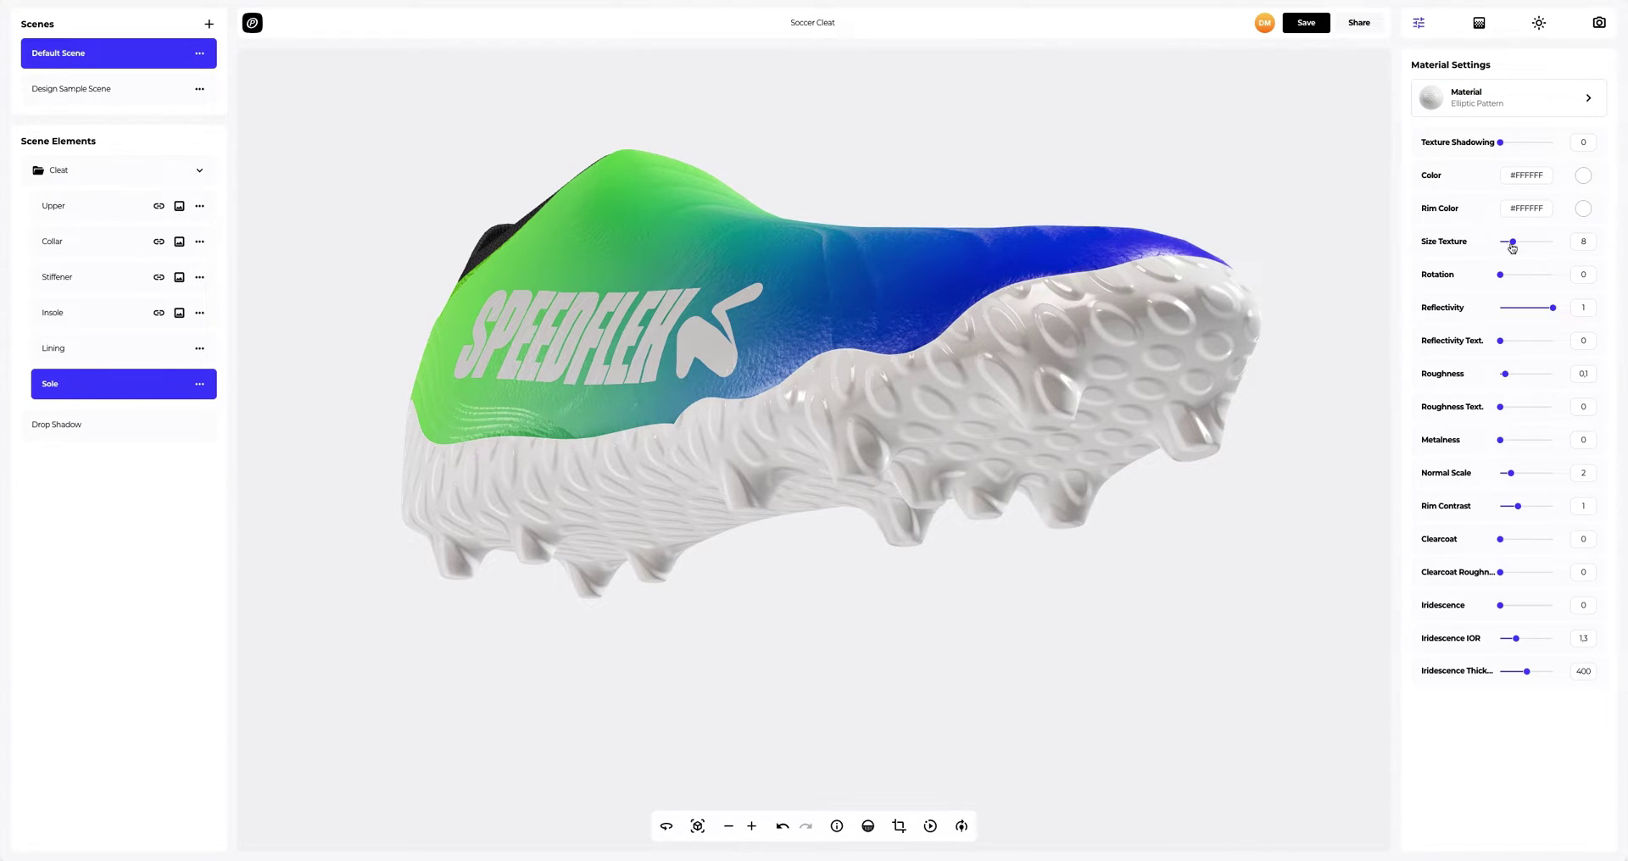
- Set the sole's Size Texture to 40
{"action": "left_click_drag", "start_coordinate": [1513, 243], "coordinate": [1557, 245]}
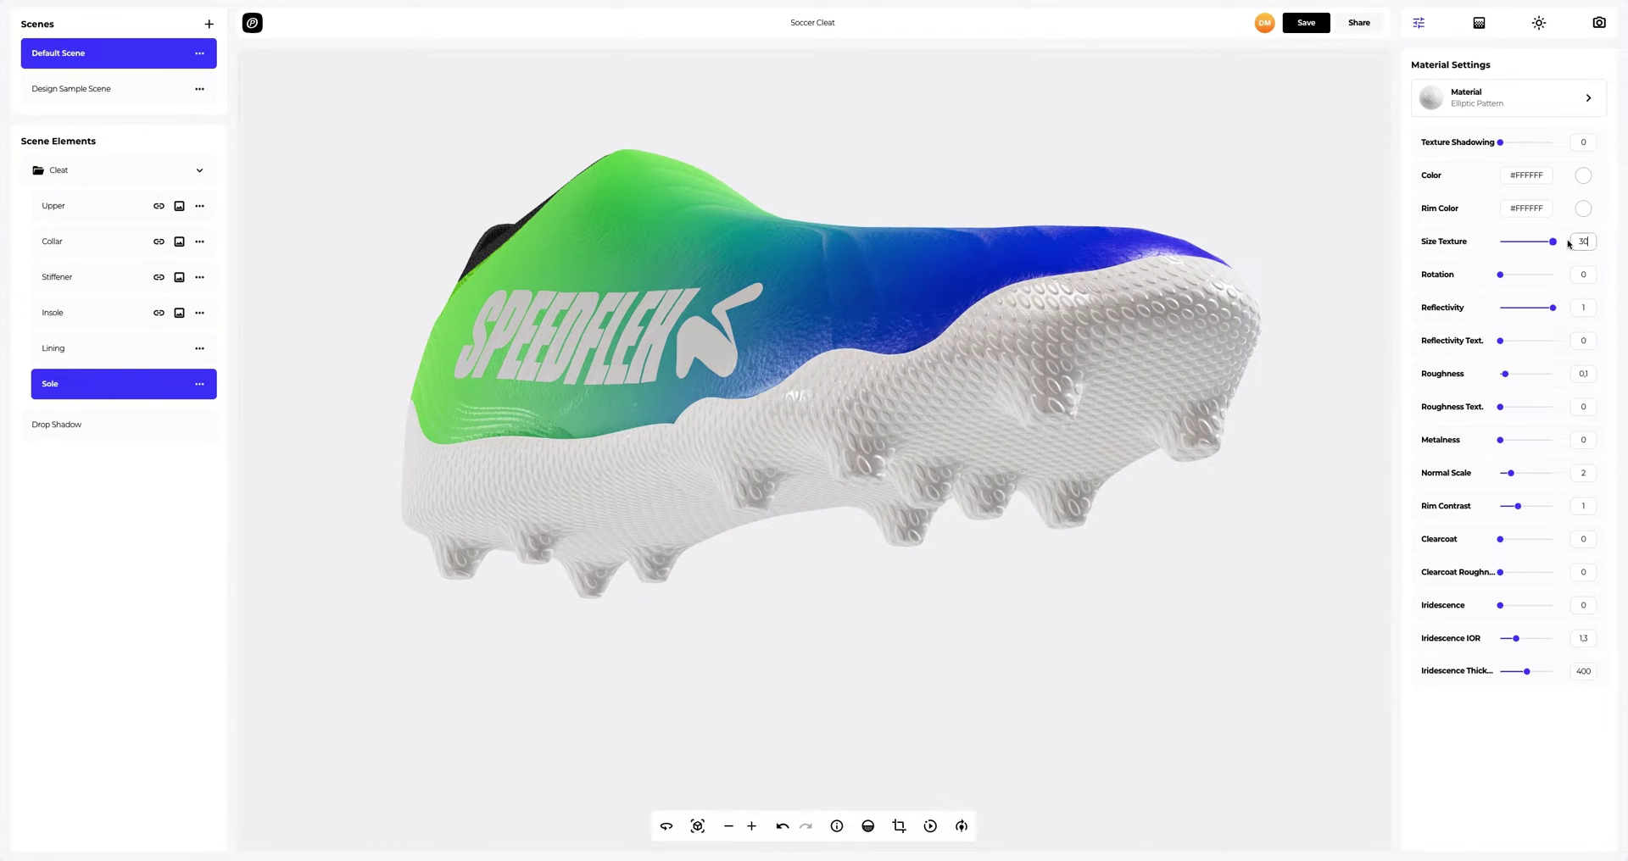
{"action": "double_click", "coordinate": [1579, 242]}
{"action": "key", "text": "Return"}
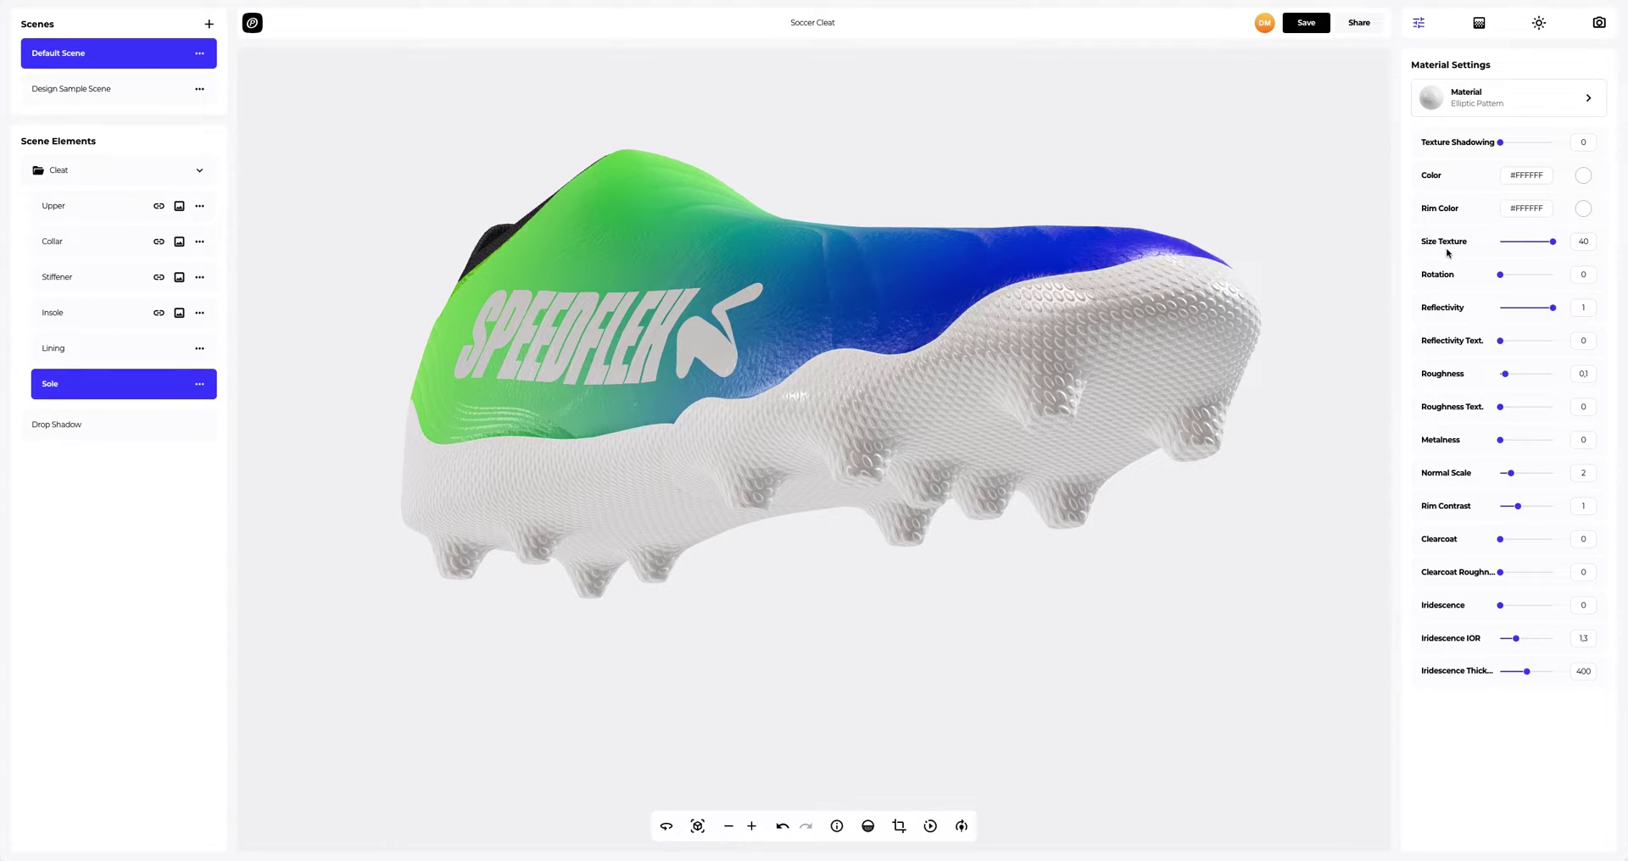
- Make the sole green #92FF02 with a green #02FF6C rim colour
{"action": "left_click", "coordinate": [1582, 177]}
{"action": "left_click_drag", "start_coordinate": [1550, 312], "coordinate": [1508, 316]}
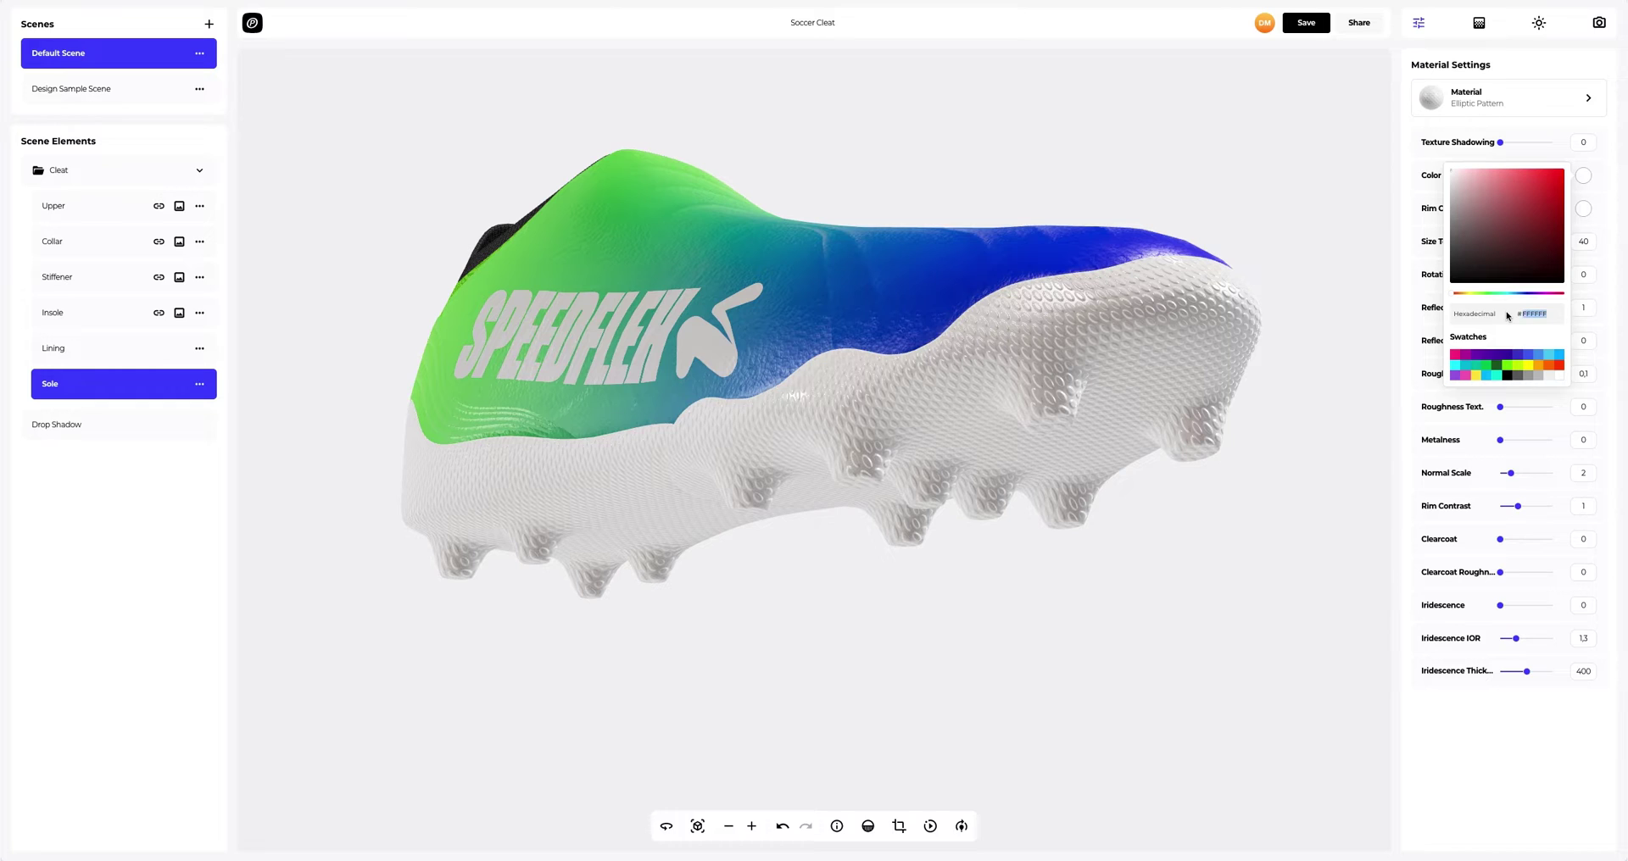
{"action": "type", "text": "92FF02"}
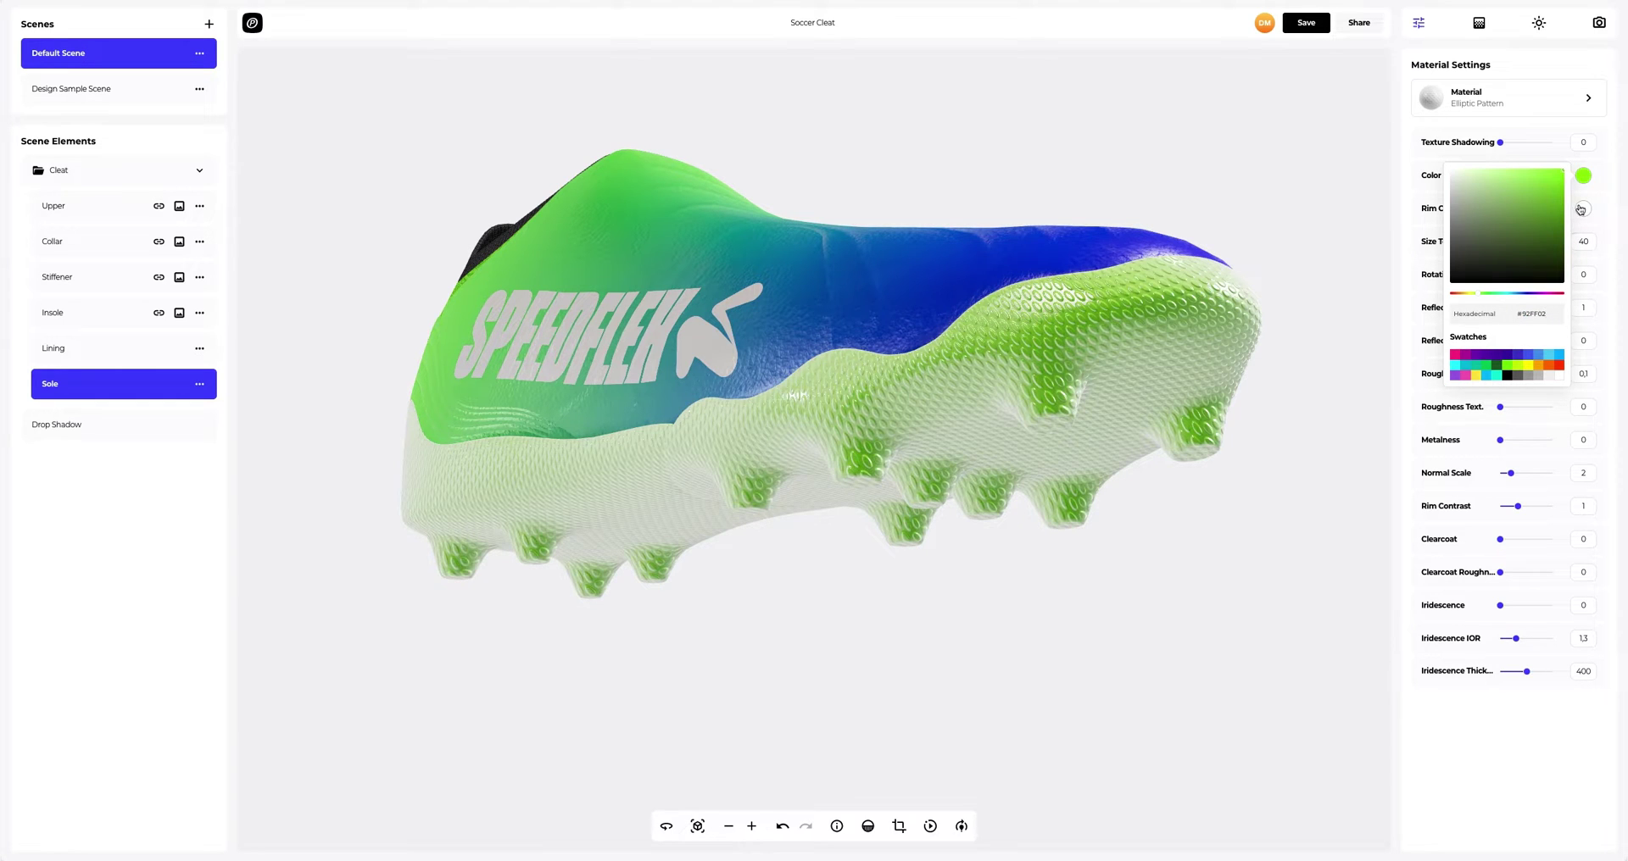
{"action": "left_click_drag", "start_coordinate": [1550, 347], "coordinate": [1502, 348]}
{"action": "type", "text": "02FF6C"}
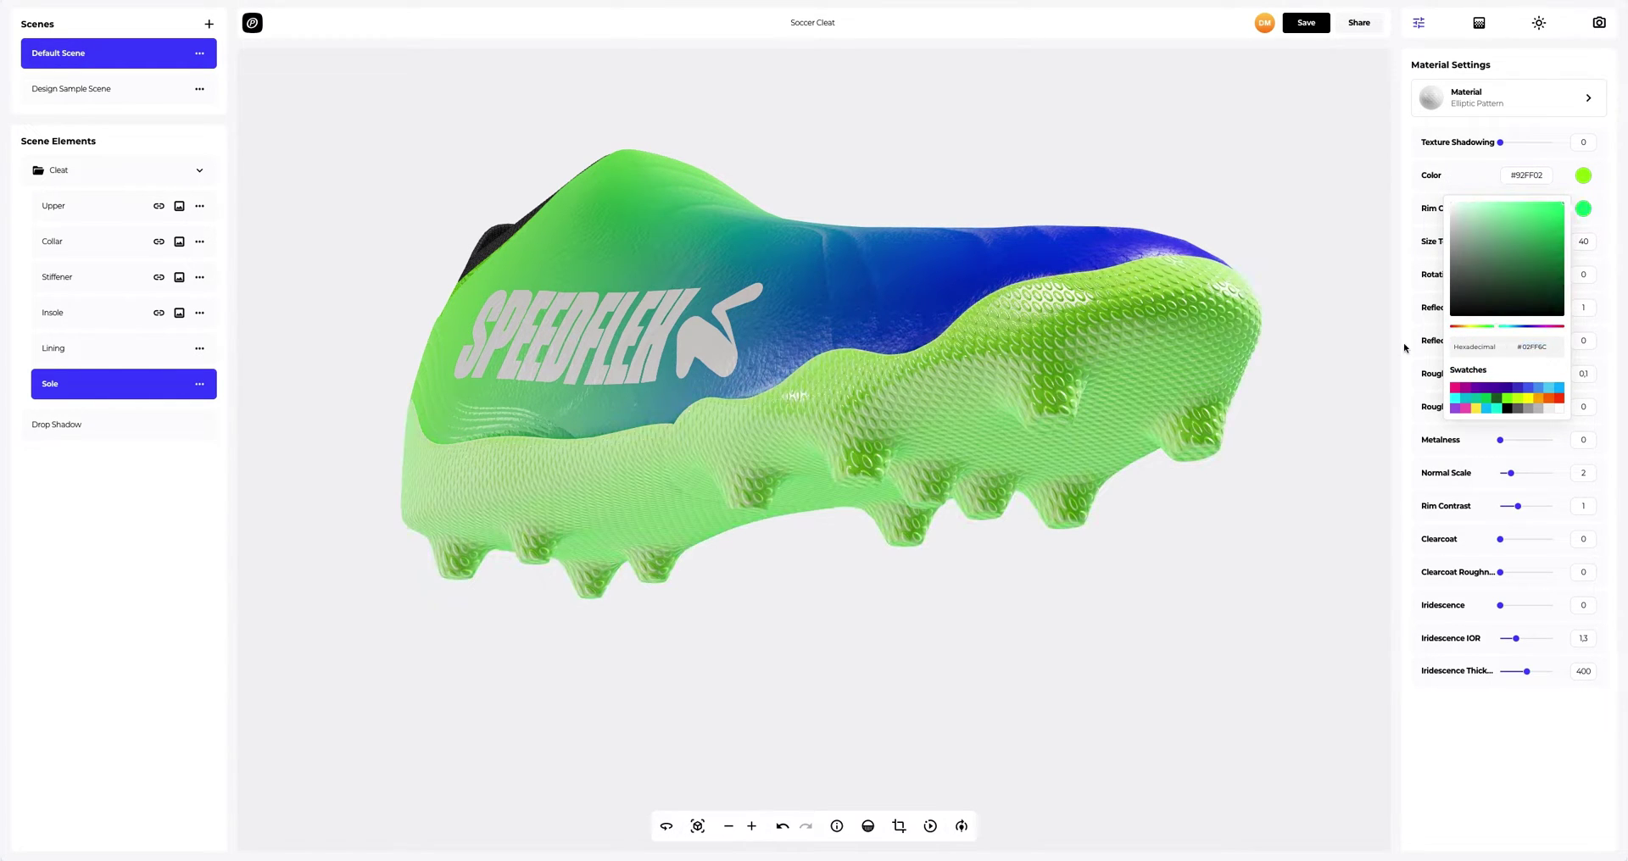
{"action": "left_click", "coordinate": [1404, 347]}
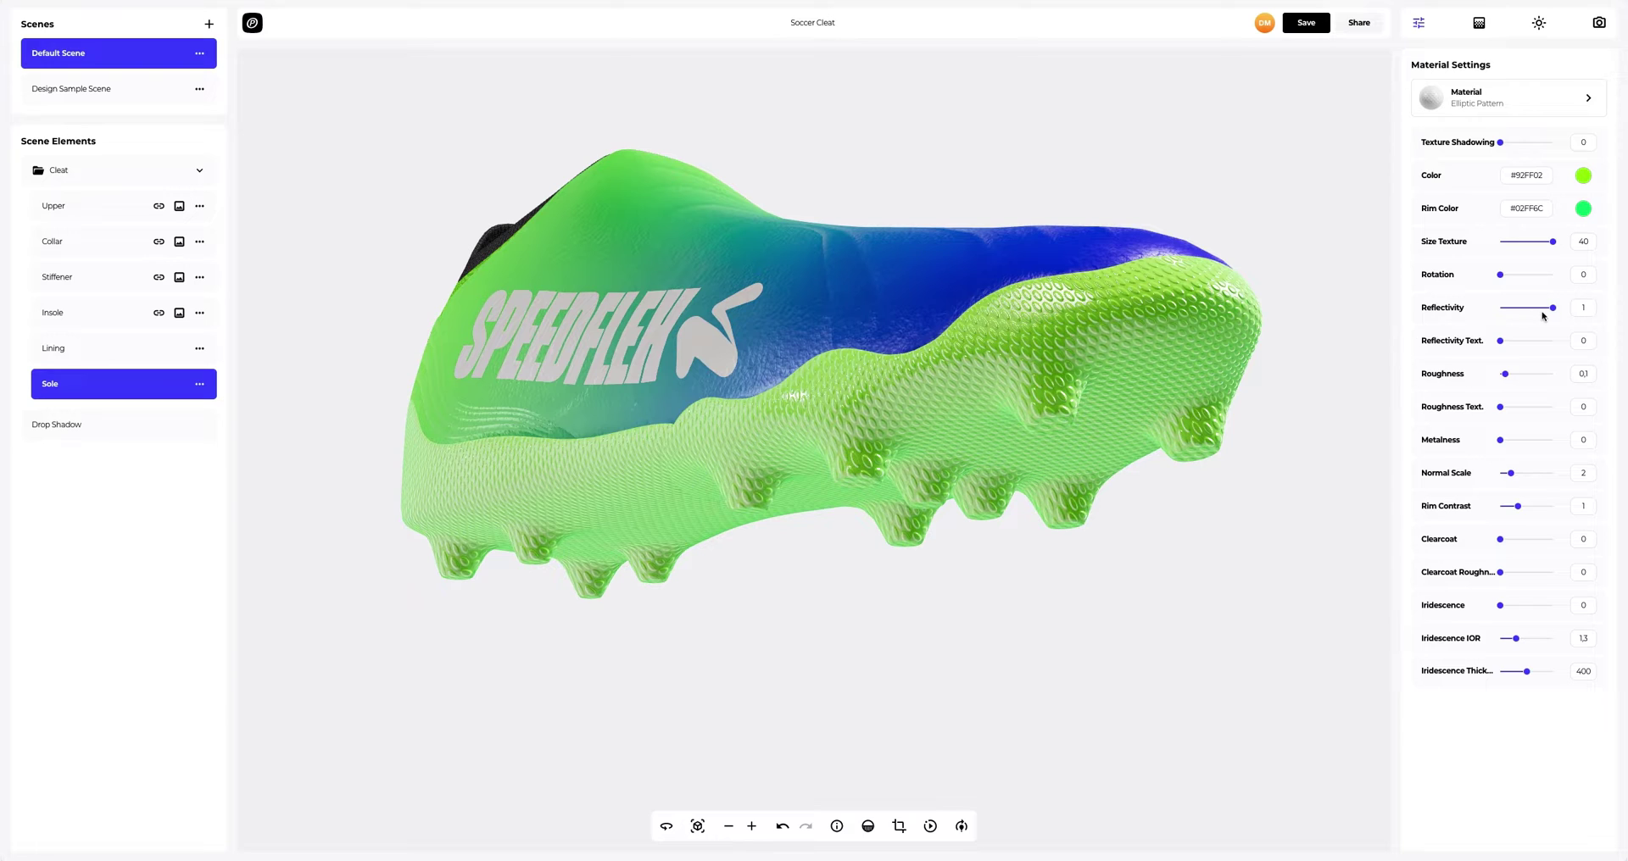
- Lower the sole's reflectivity to 0.6 and raise its Metalness to 0.35
{"action": "left_click_drag", "start_coordinate": [1552, 308], "coordinate": [1520, 316]}
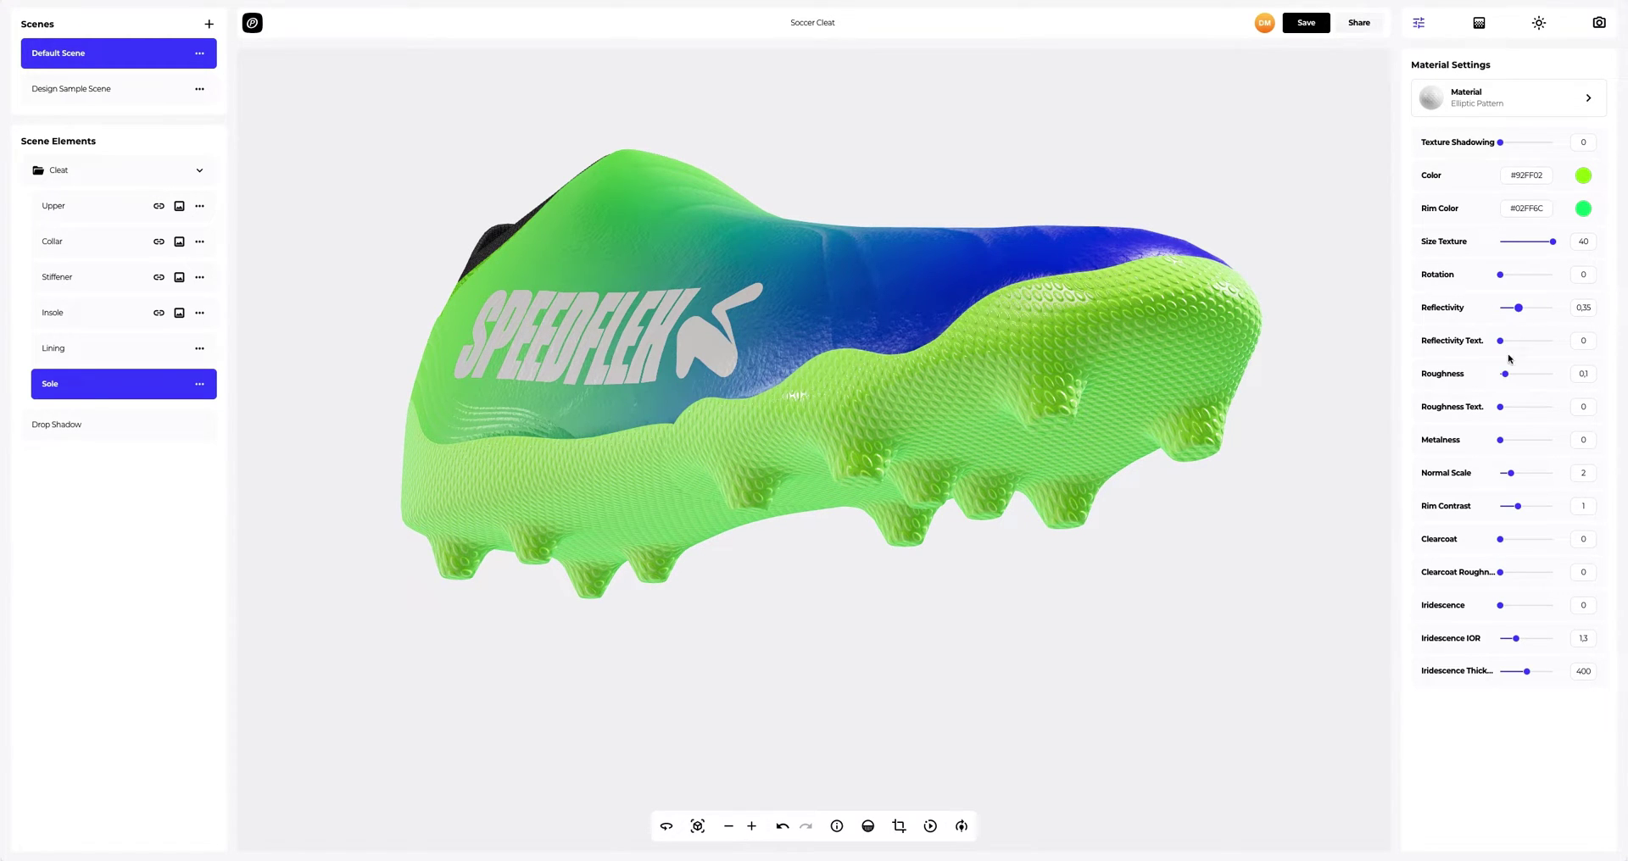
{"action": "left_click_drag", "start_coordinate": [1499, 438], "coordinate": [1518, 443]}
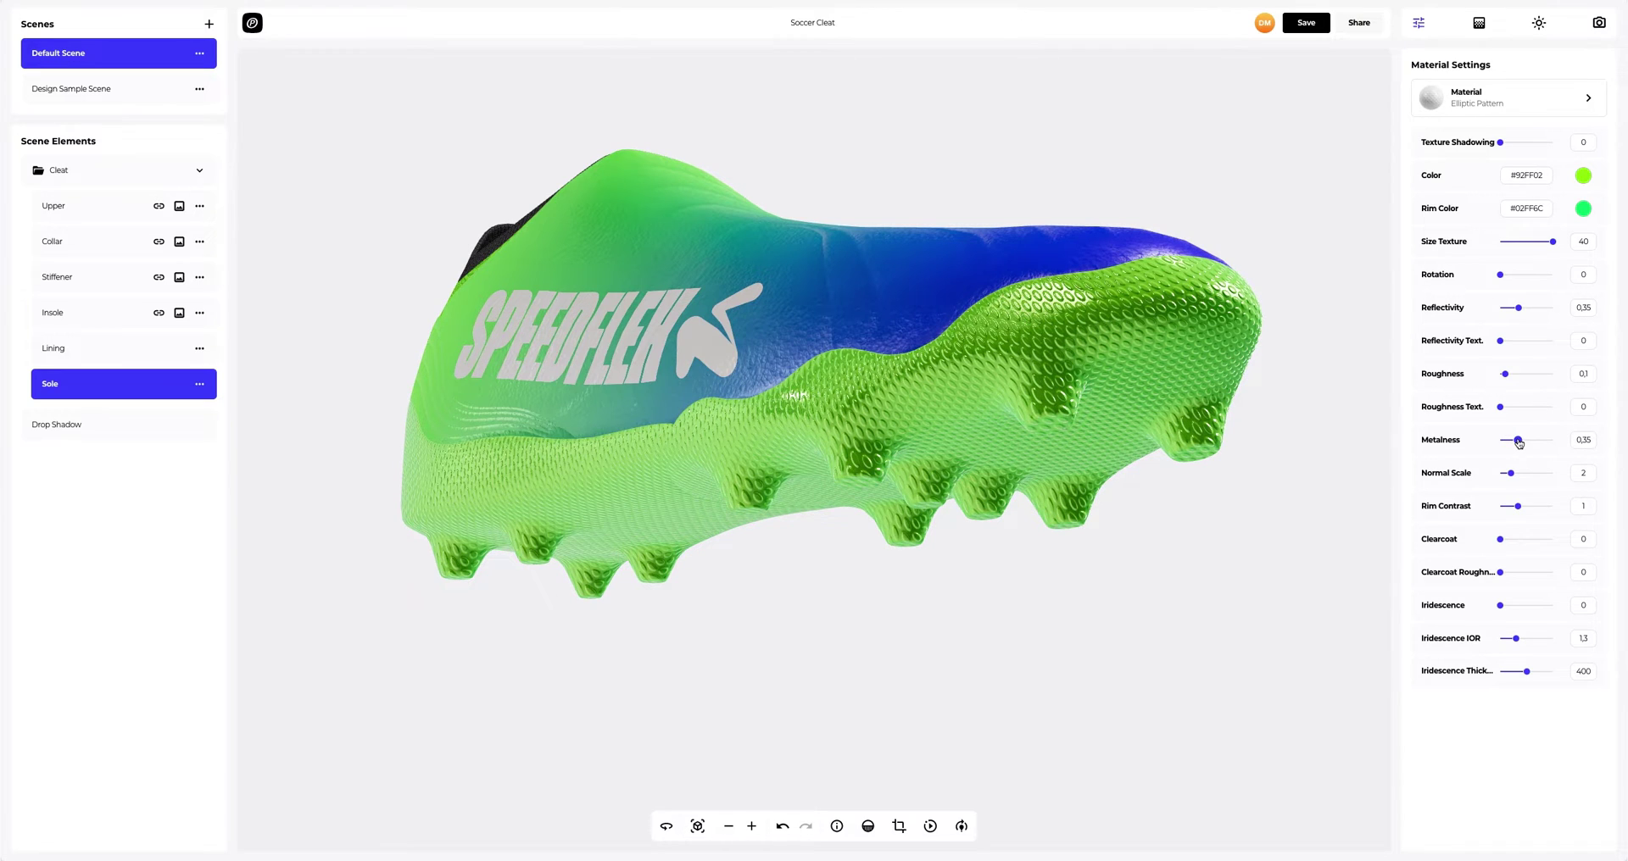
{"action": "left_click_drag", "start_coordinate": [1045, 326], "coordinate": [925, 382]}
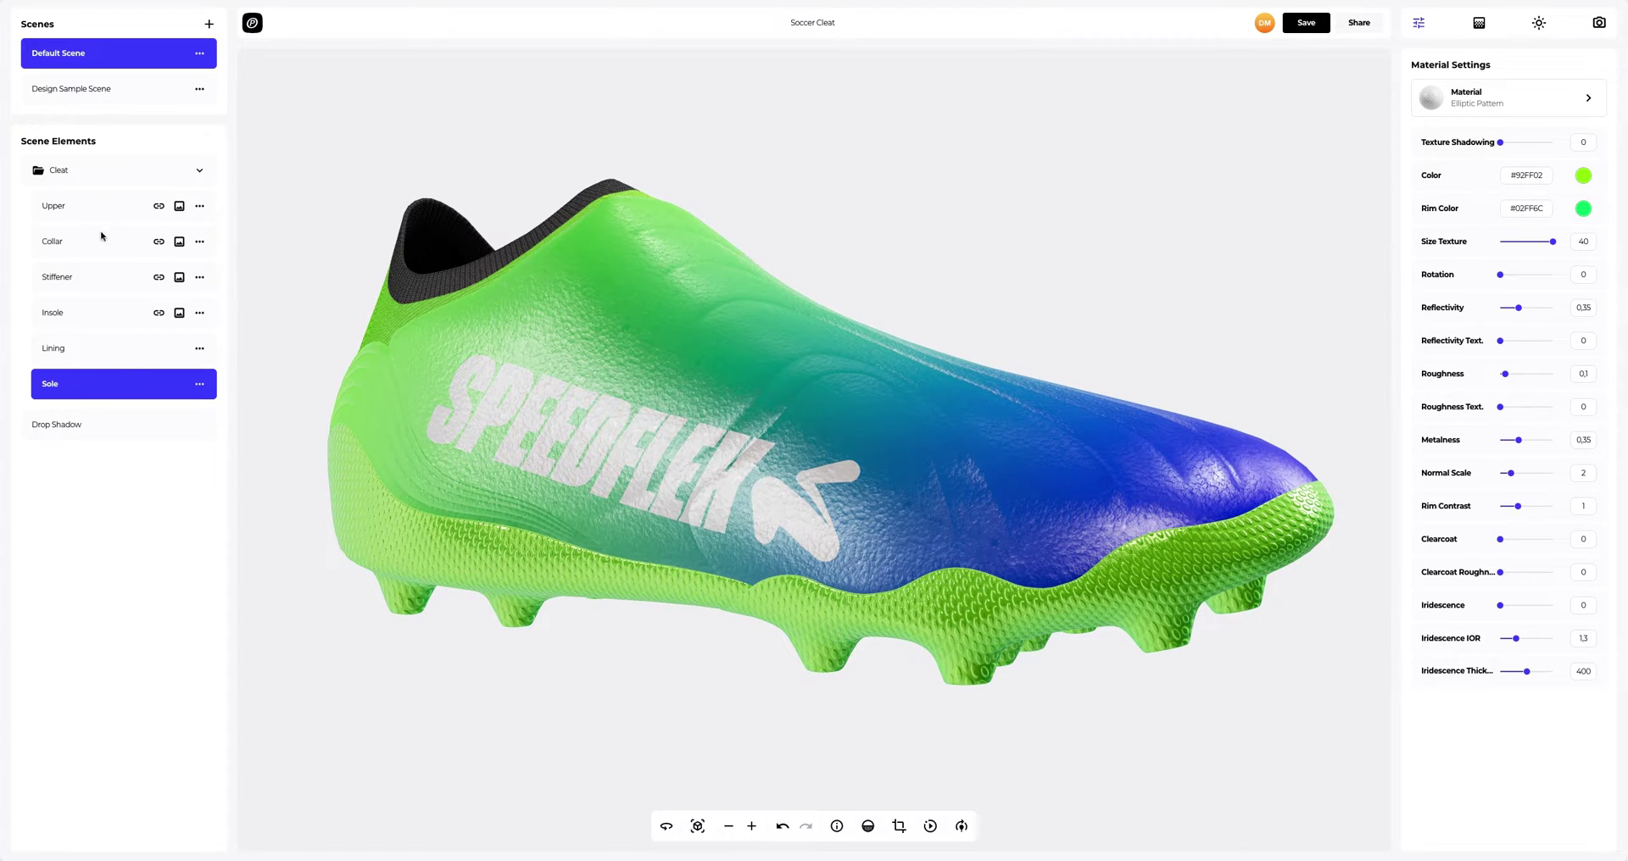
- Apply the Fabric > Nylon Cord material to the Upper's gradient design layer
{"action": "left_click", "coordinate": [60, 210]}
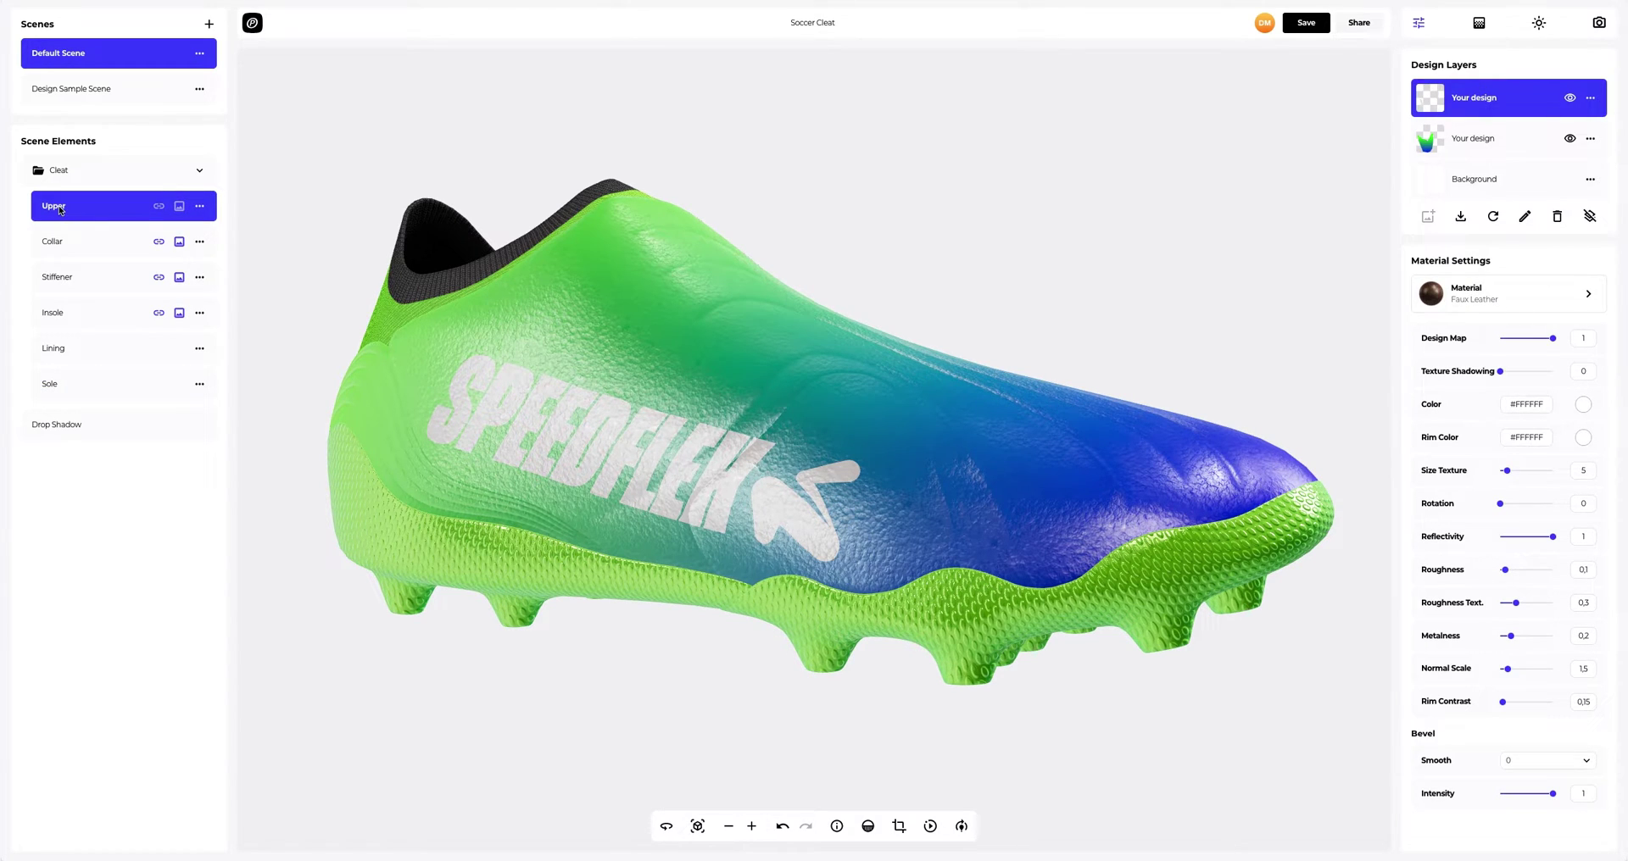
{"action": "left_click", "coordinate": [1465, 144]}
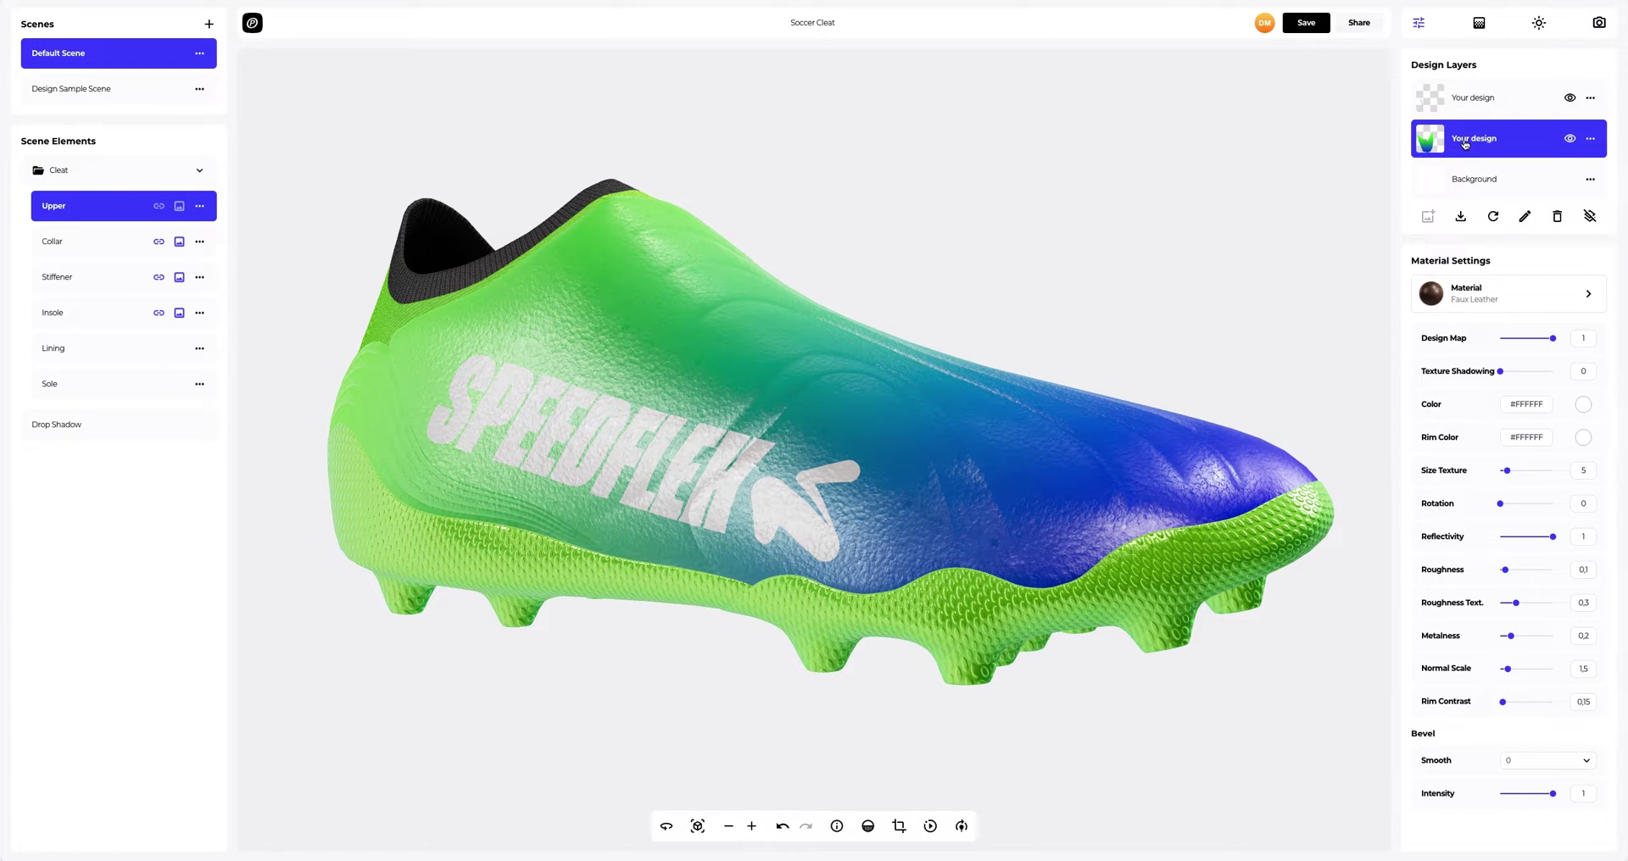
{"action": "left_click", "coordinate": [1486, 301]}
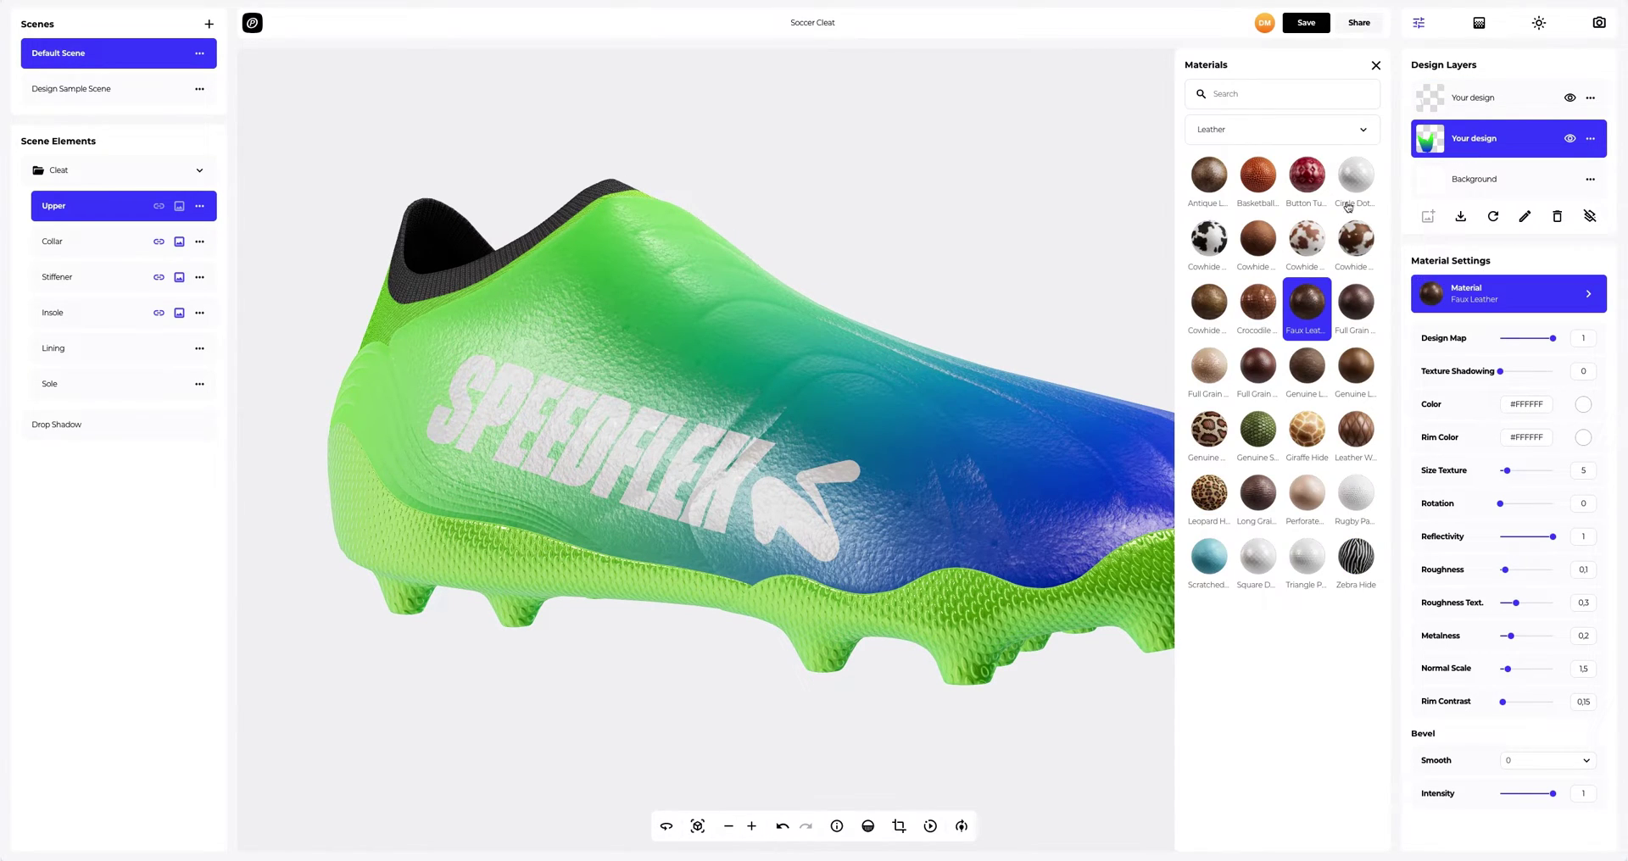
{"action": "left_click", "coordinate": [1244, 133]}
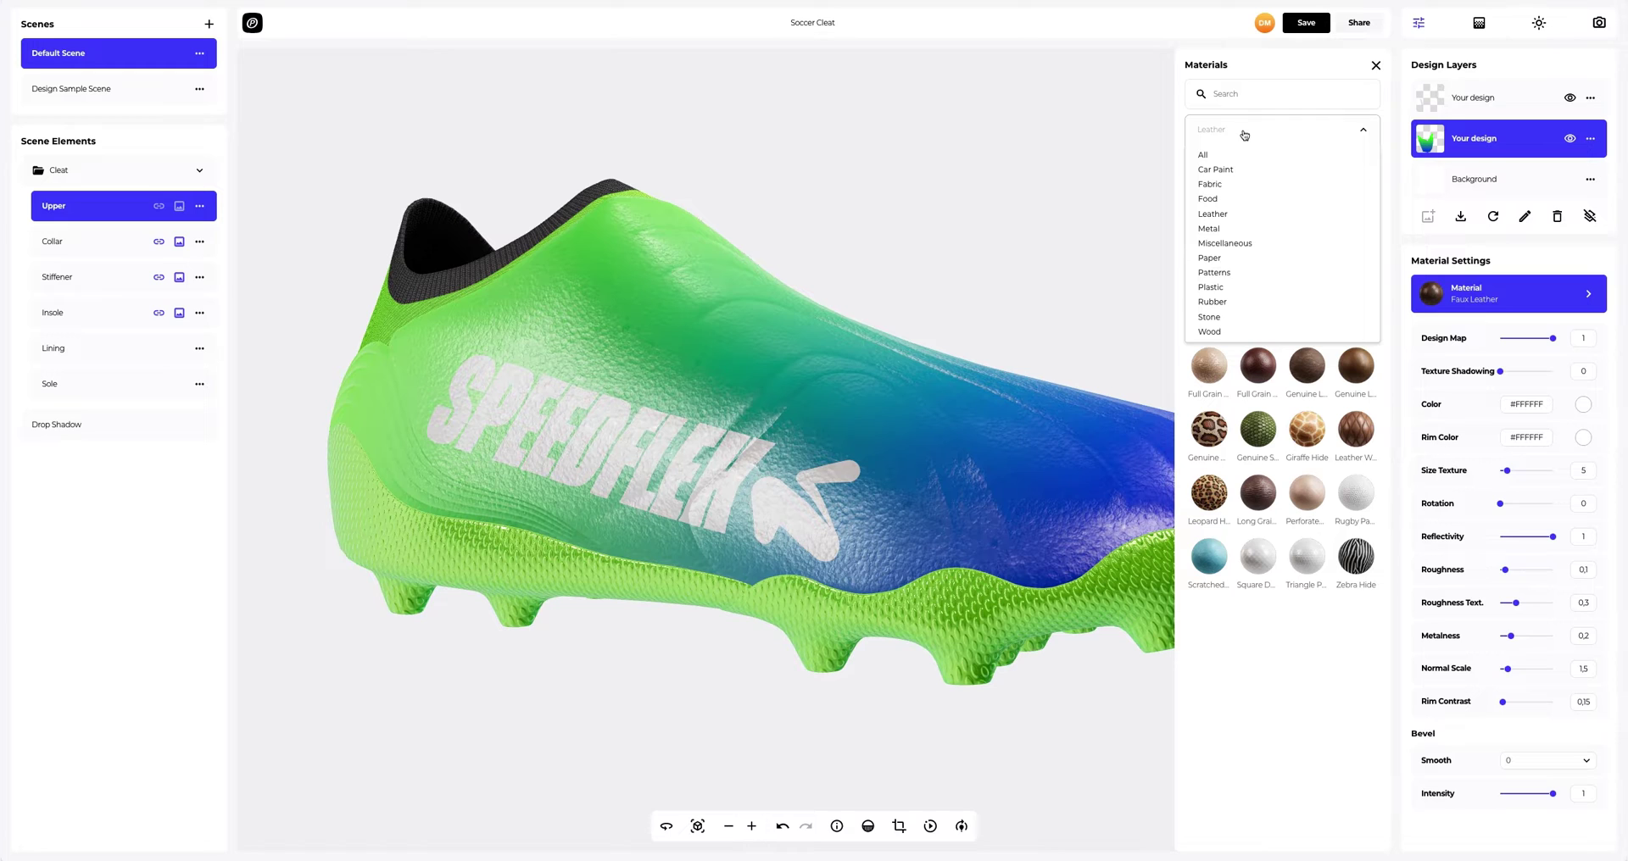
{"action": "left_click", "coordinate": [1221, 184]}
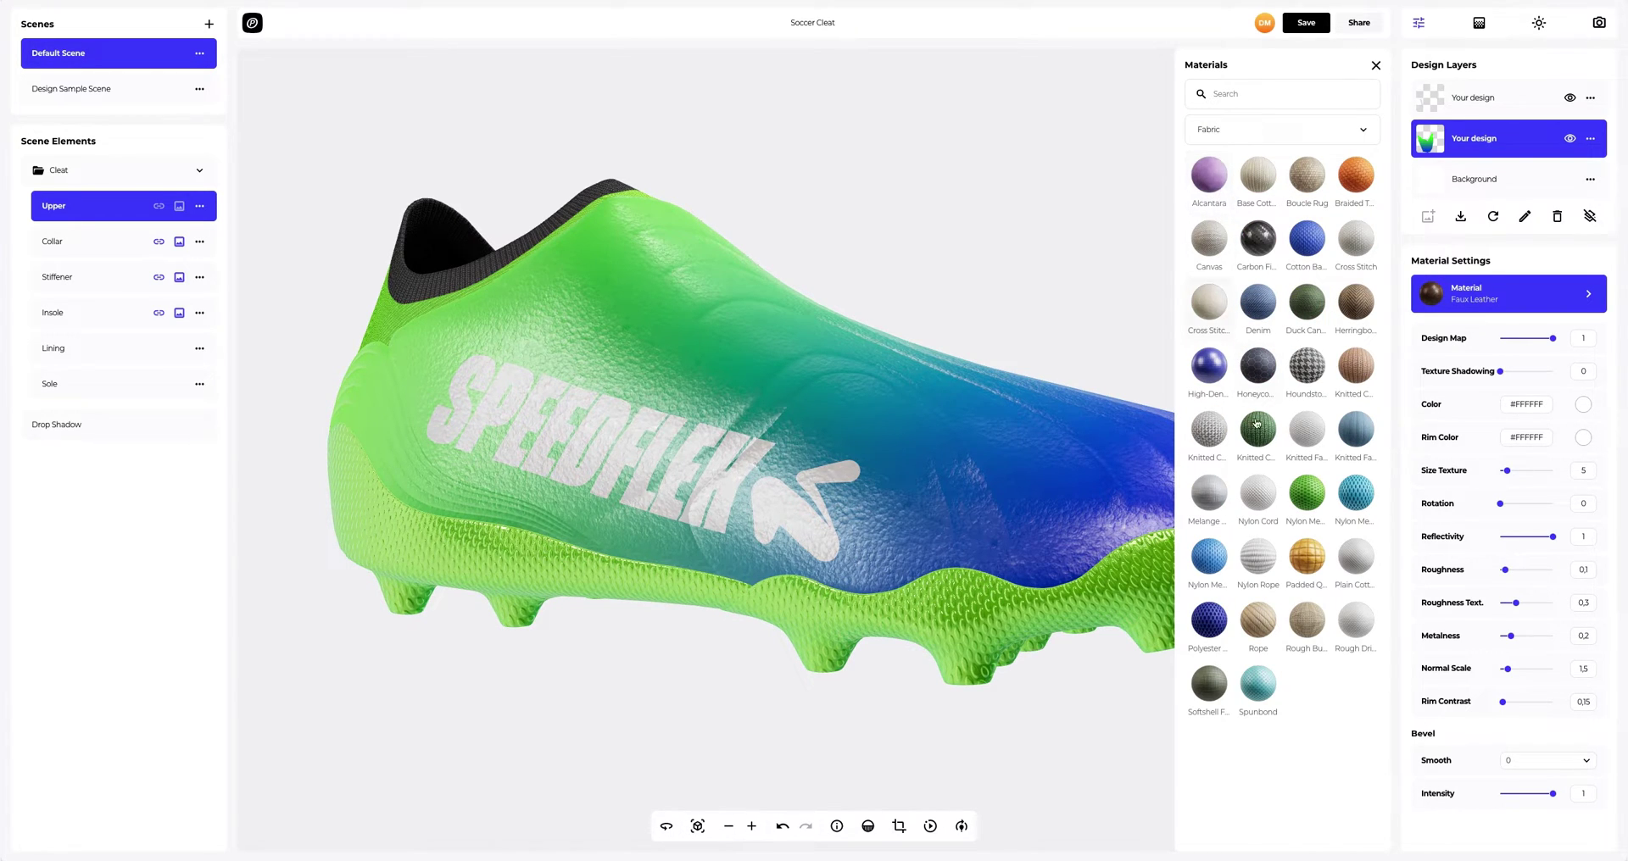
{"action": "left_click", "coordinate": [1263, 491]}
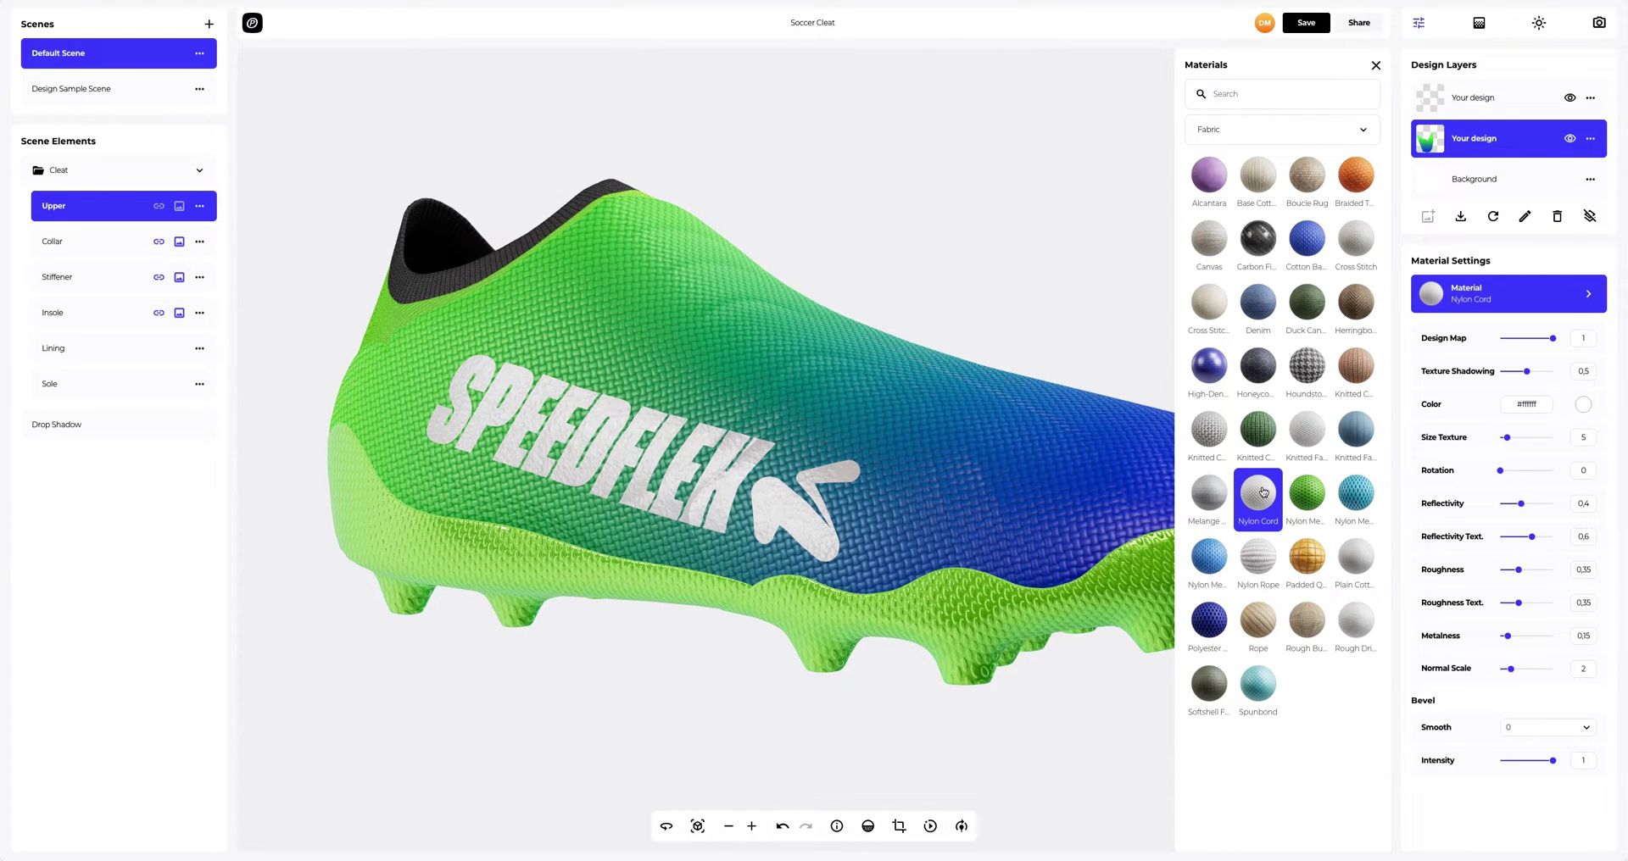
{"action": "left_click", "coordinate": [1375, 67]}
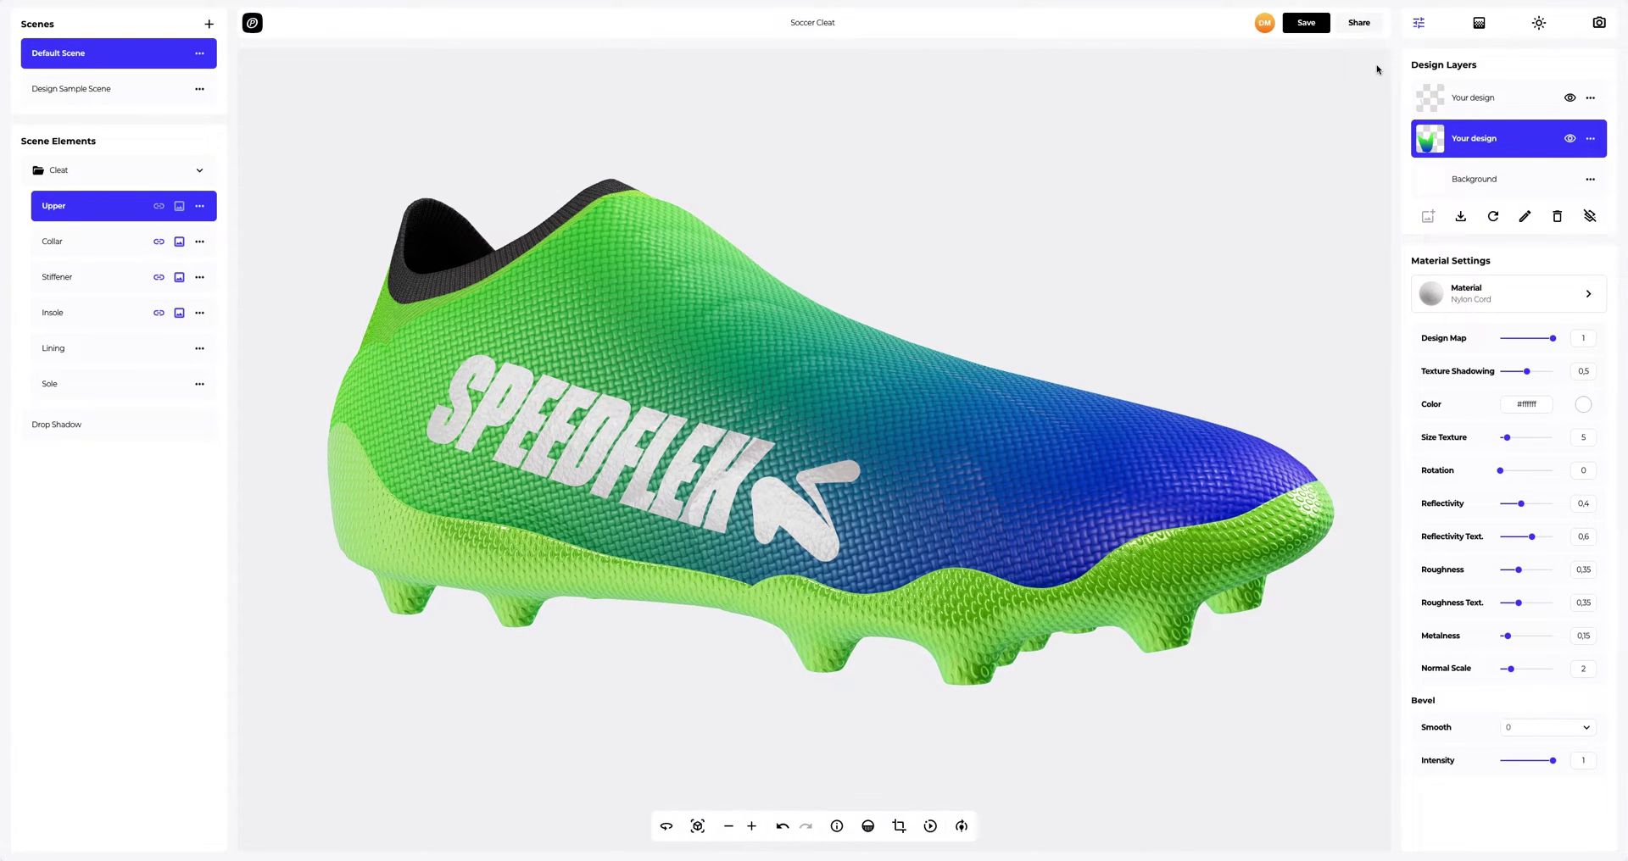
- Enlarge the weave and set texture shadowing to 0.65, rotation to 50 and metalness to 0.85
{"action": "left_click_drag", "start_coordinate": [1506, 438], "coordinate": [1522, 438]}
{"action": "left_click_drag", "start_coordinate": [1526, 381], "coordinate": [1535, 373]}
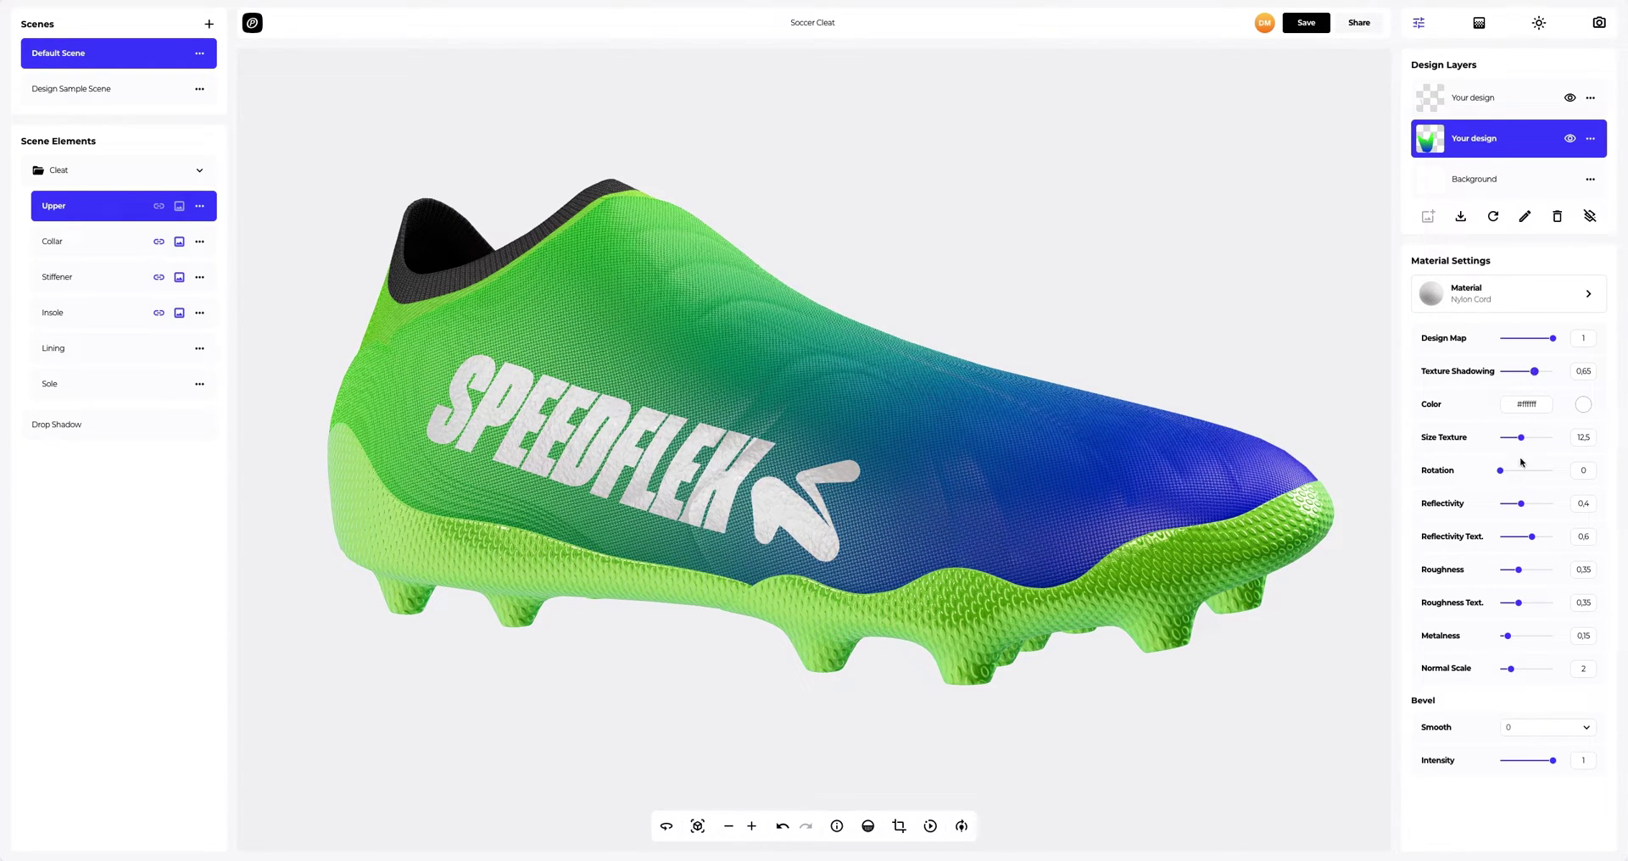
{"action": "left_click_drag", "start_coordinate": [1503, 471], "coordinate": [1508, 471]}
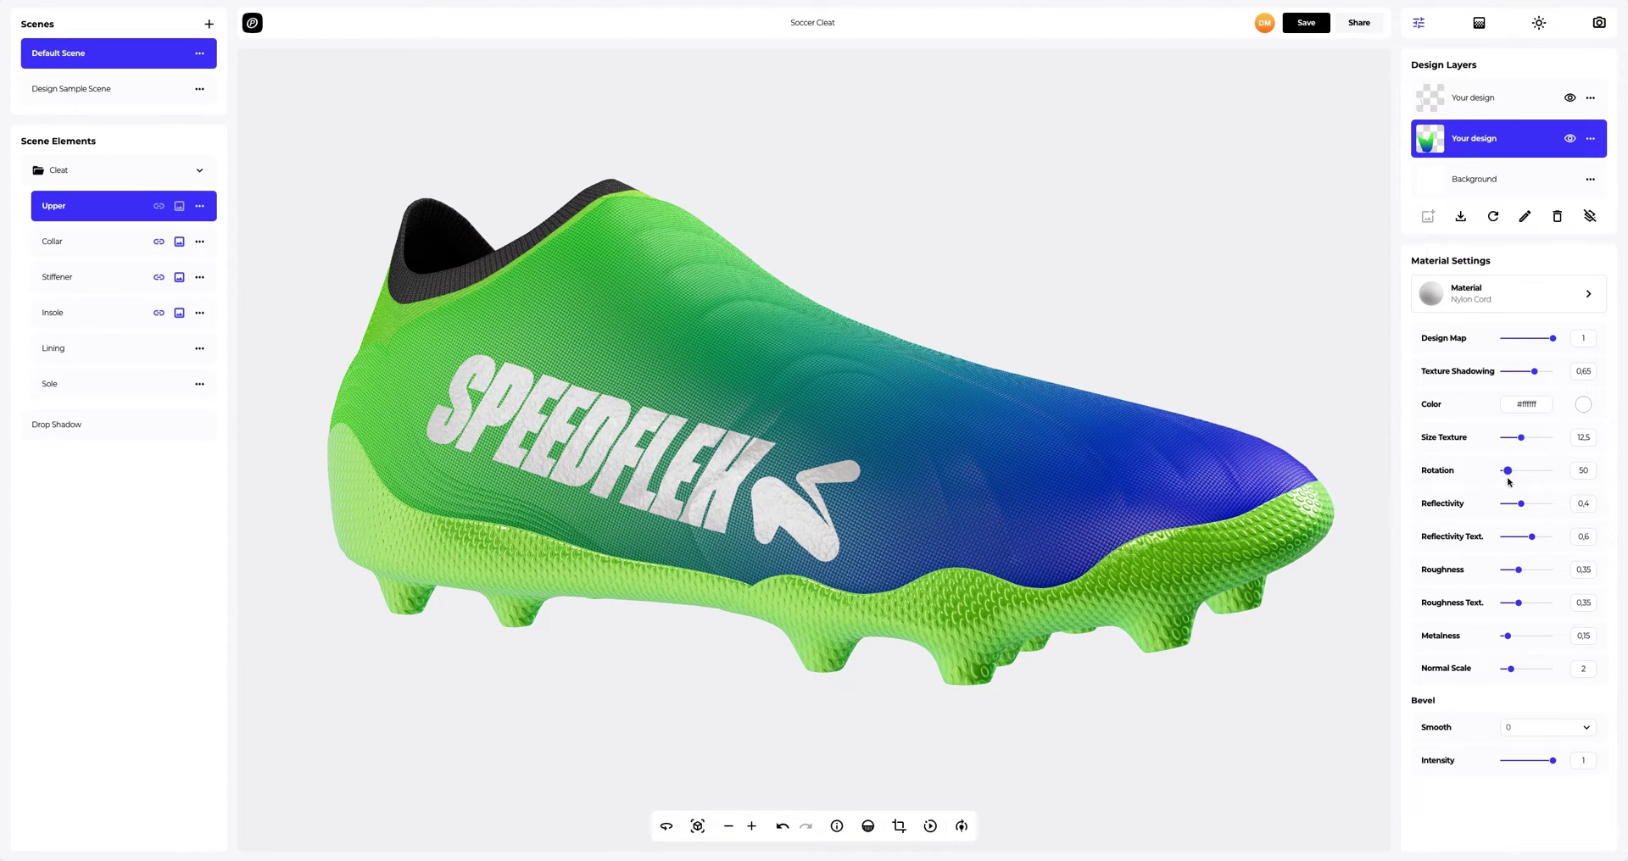
{"action": "left_click_drag", "start_coordinate": [1507, 637], "coordinate": [1547, 626]}
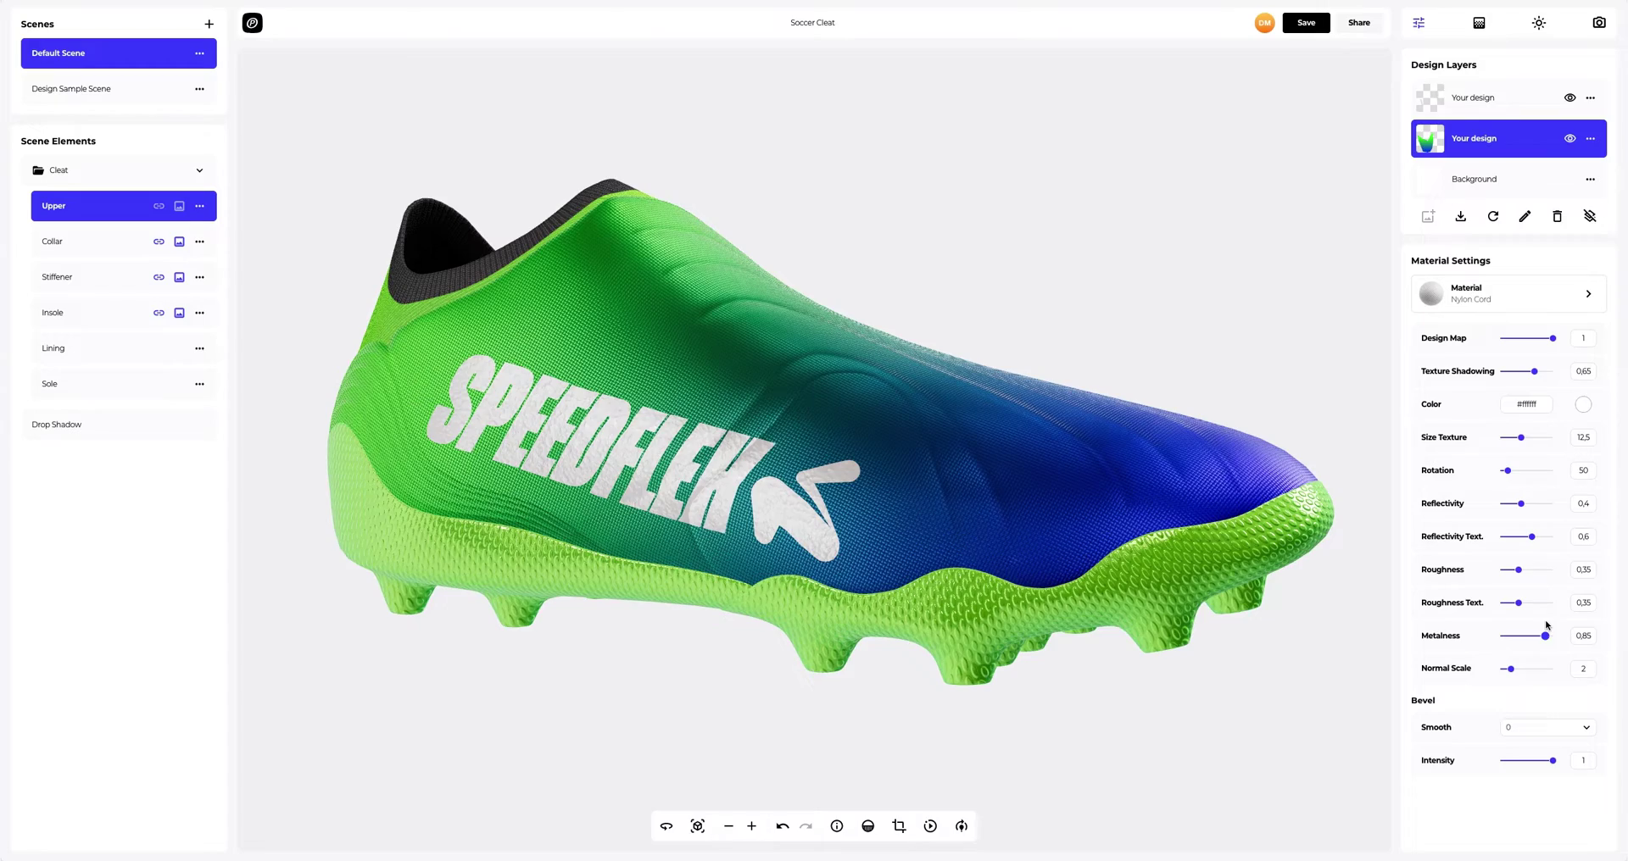
{"action": "mouse_move", "coordinate": [1112, 501]}
{"action": "left_mouse_down"}
{"action": "mouse_move", "coordinate": [1010, 509]}
{"action": "mouse_move", "coordinate": [1118, 511]}
{"action": "left_mouse_up"}
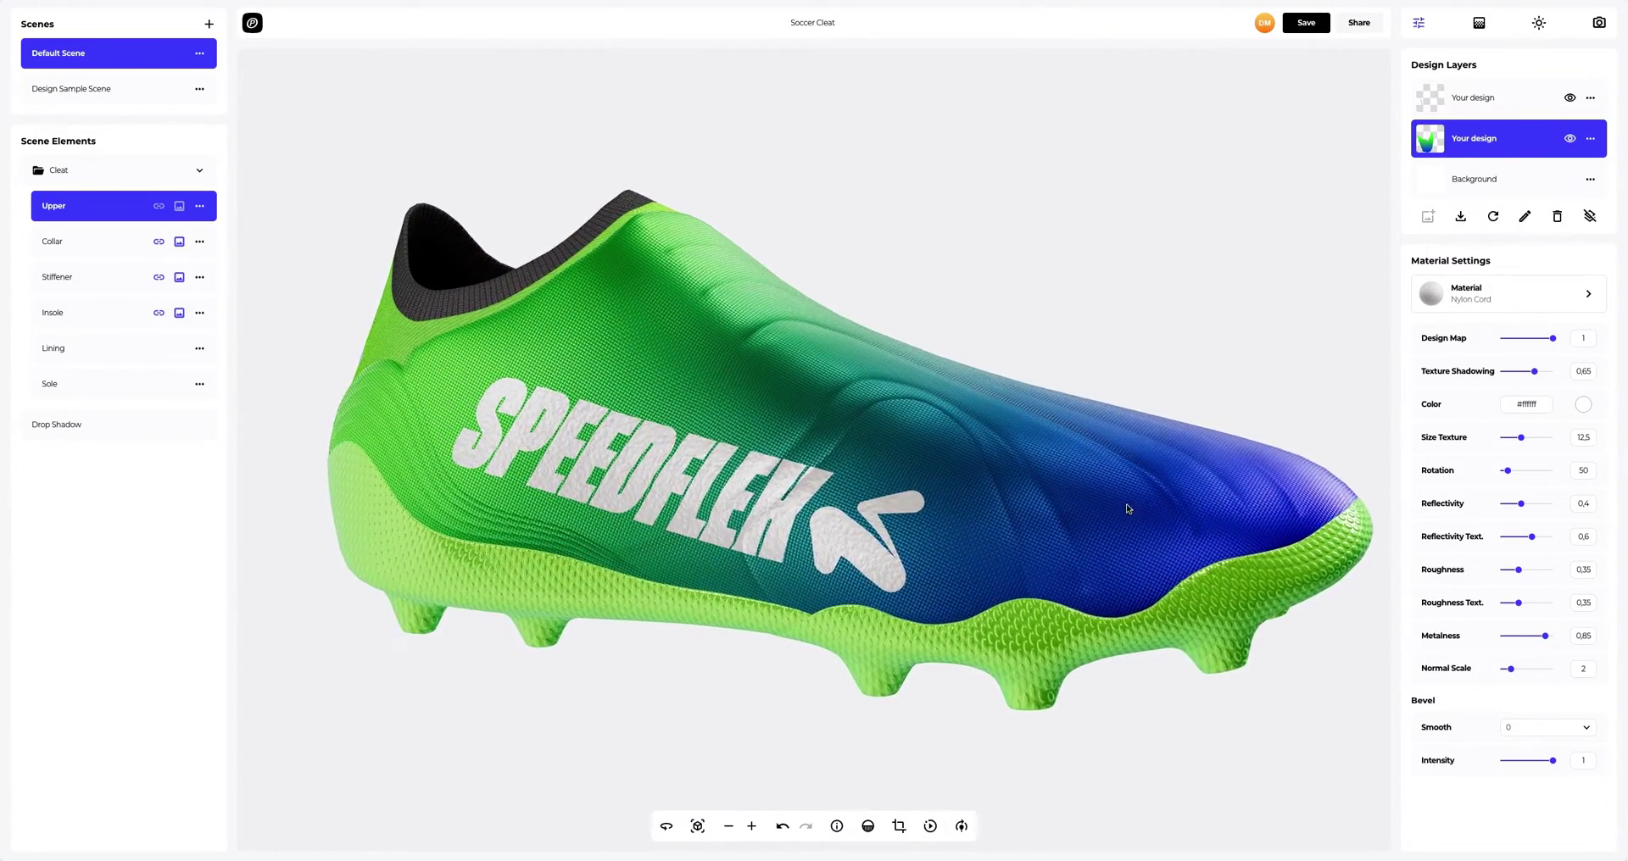
{"action": "scroll", "coordinate": [1128, 511], "scroll_direction": "up", "scroll_amount": 5}
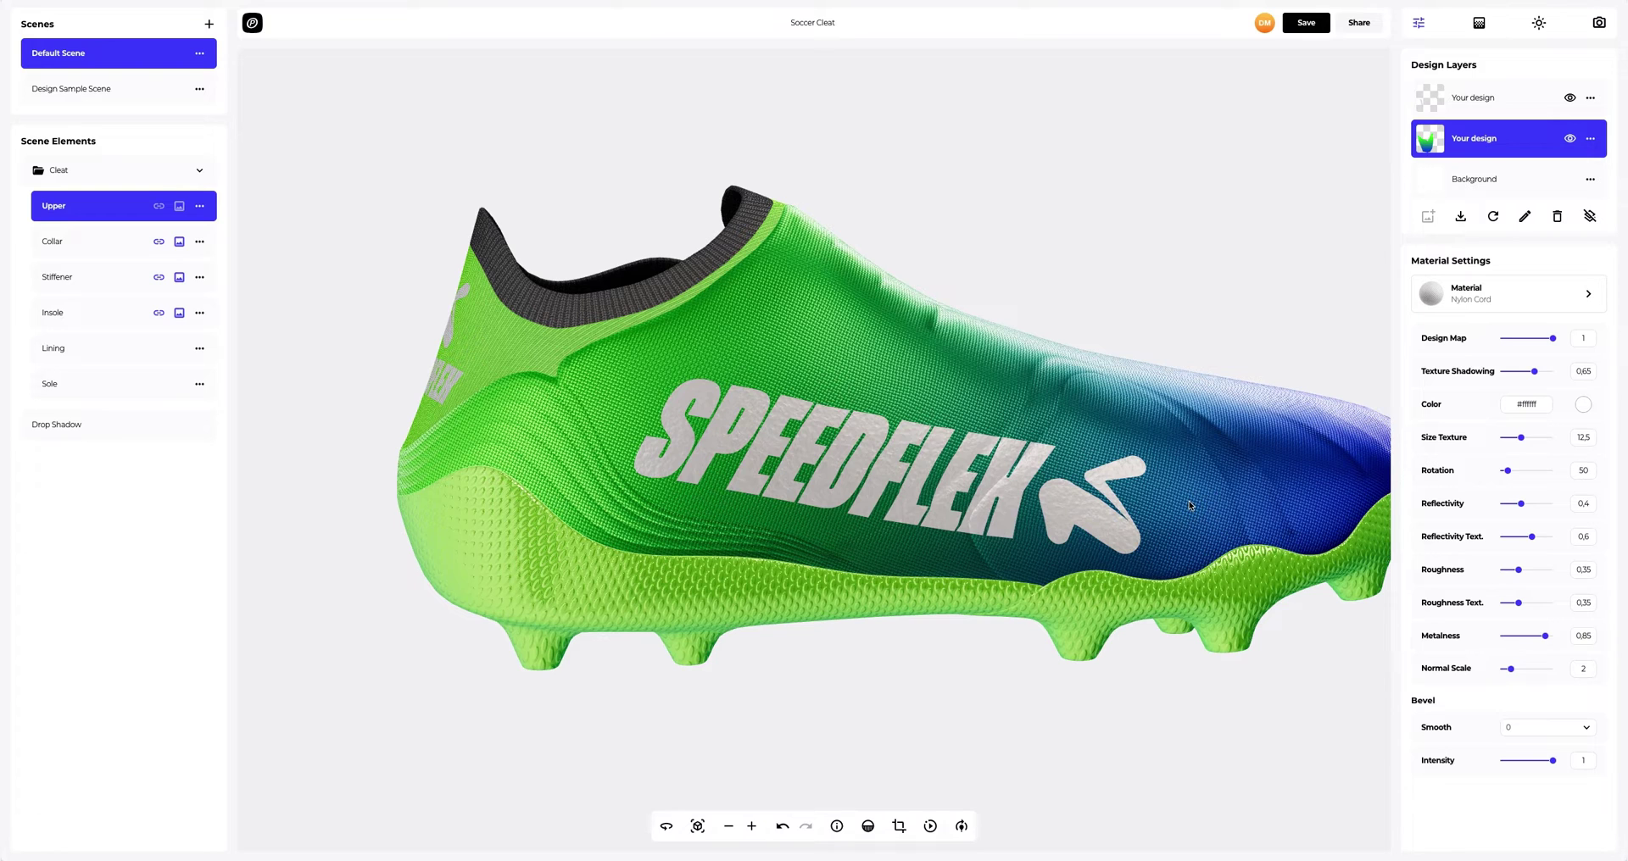
- Apply the Patterns > Reflector material to the top logo design layer
{"action": "left_click", "coordinate": [1474, 98]}
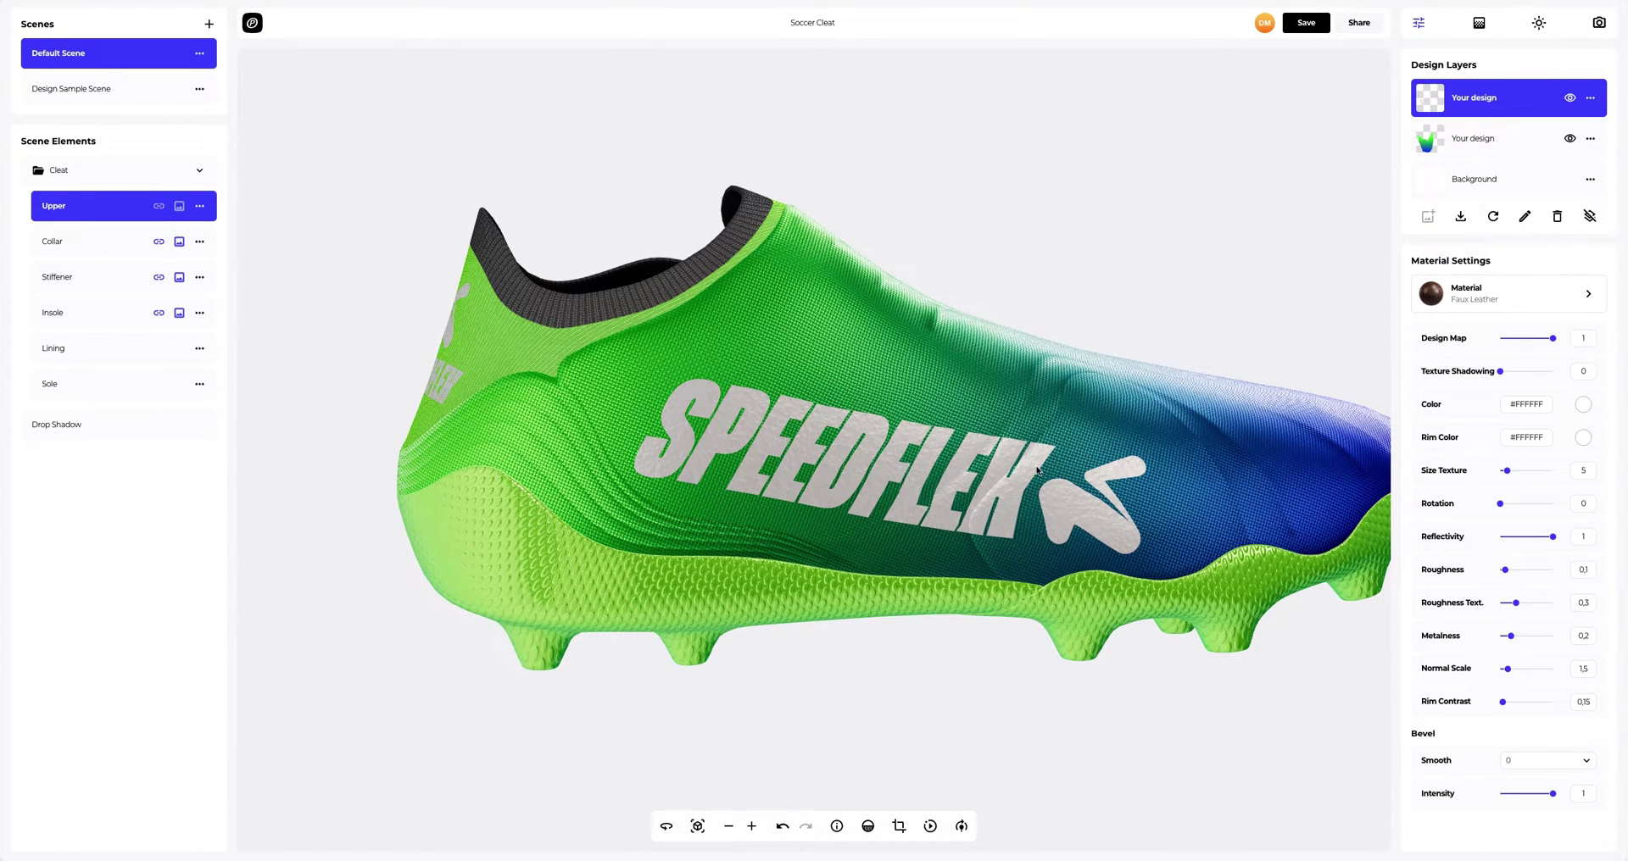
{"action": "scroll", "coordinate": [1036, 469], "scroll_direction": "up", "scroll_amount": 5}
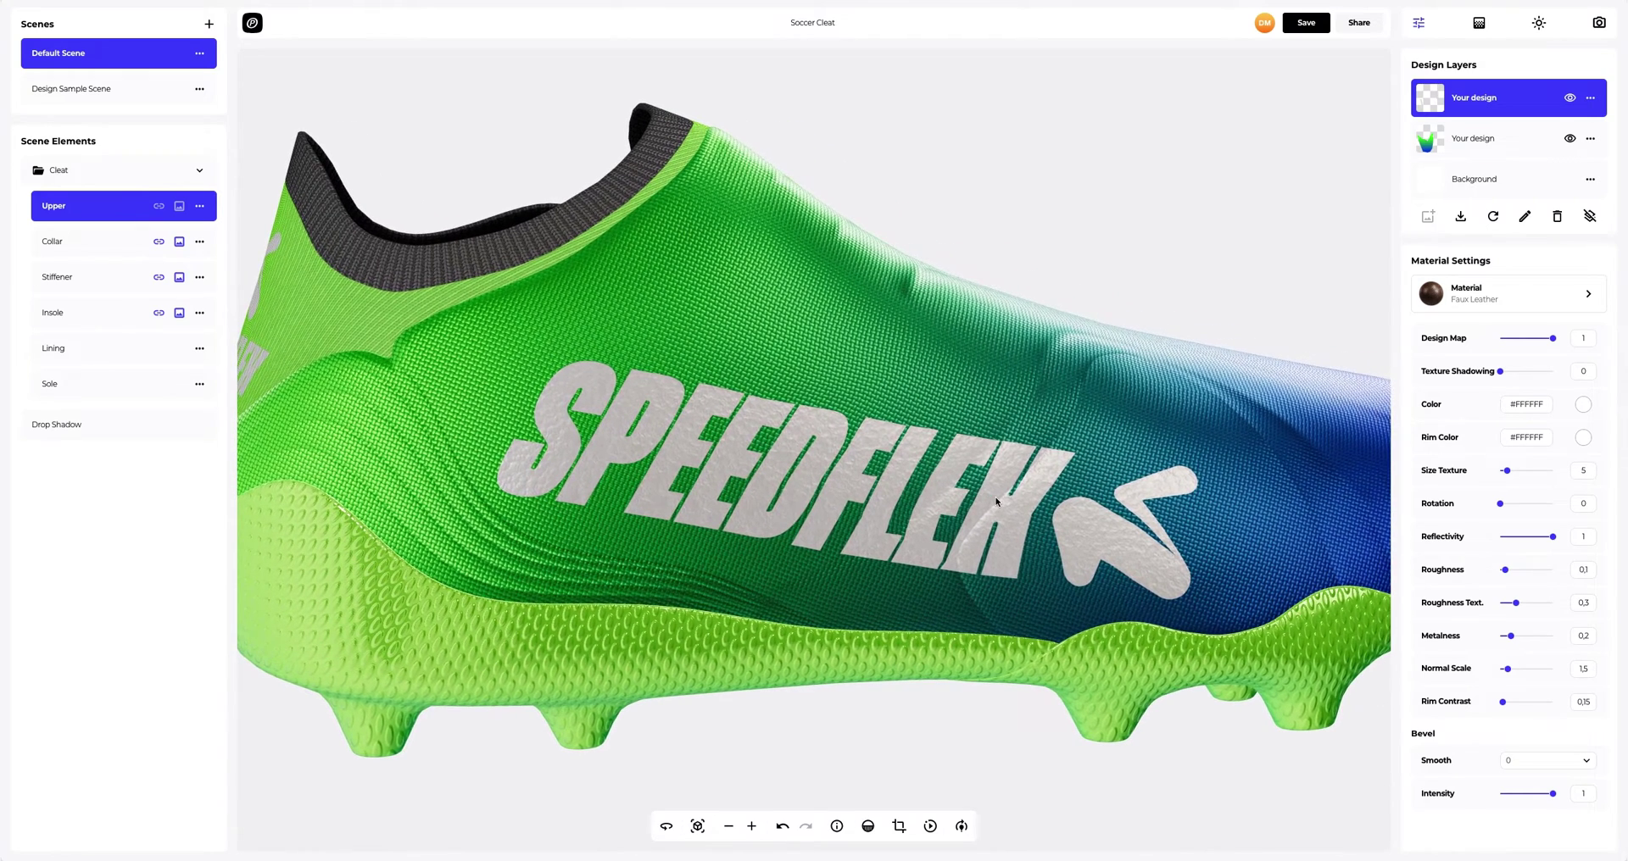
{"action": "left_click", "coordinate": [1467, 304]}
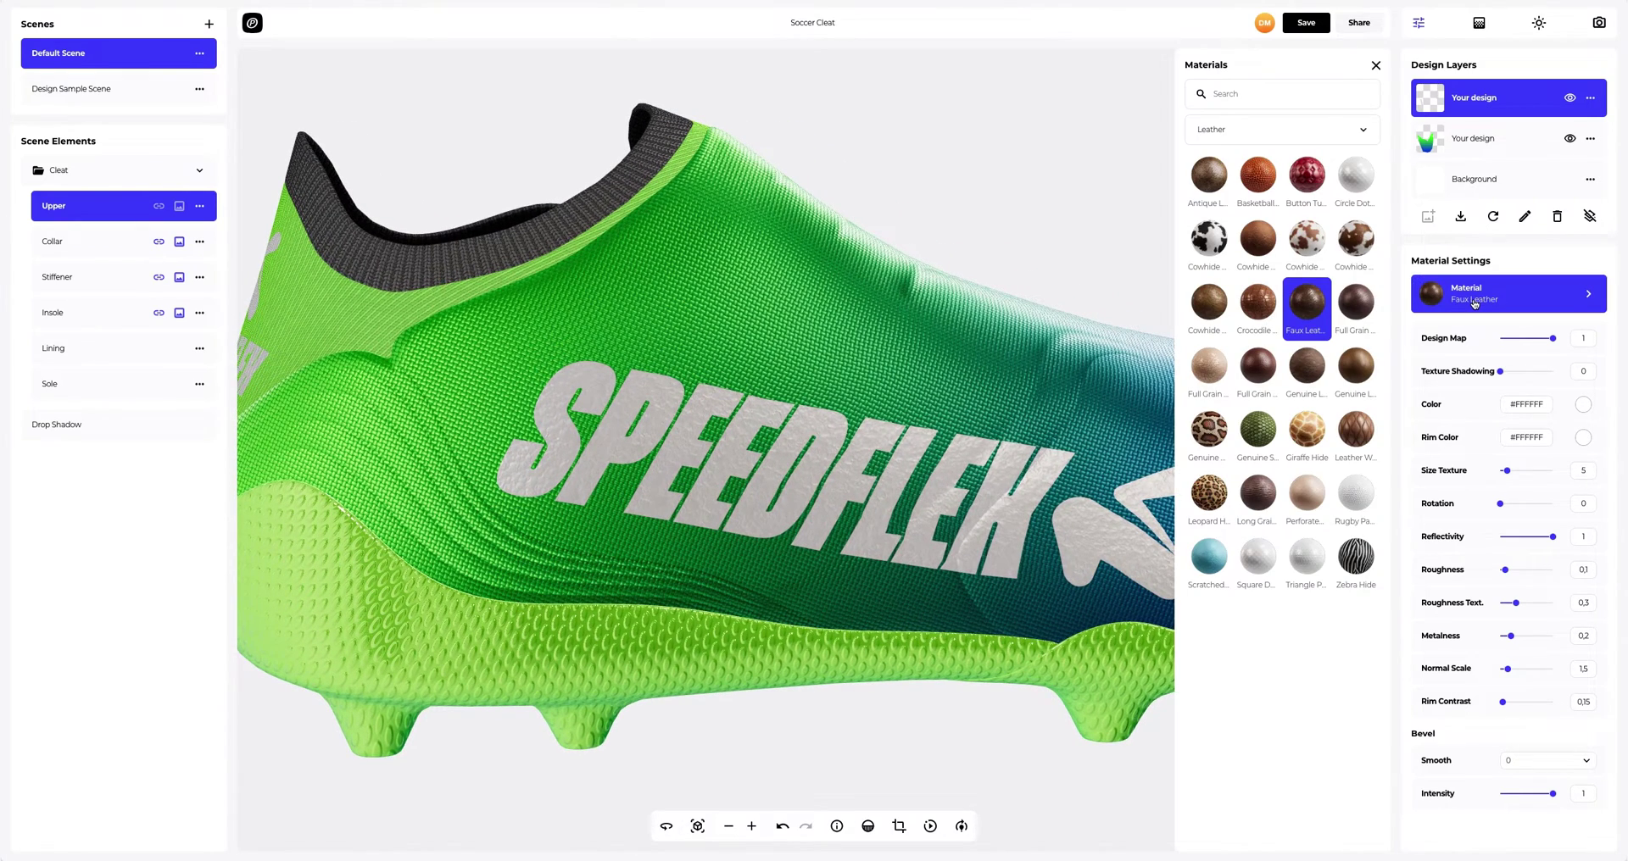
{"action": "left_click", "coordinate": [1229, 141]}
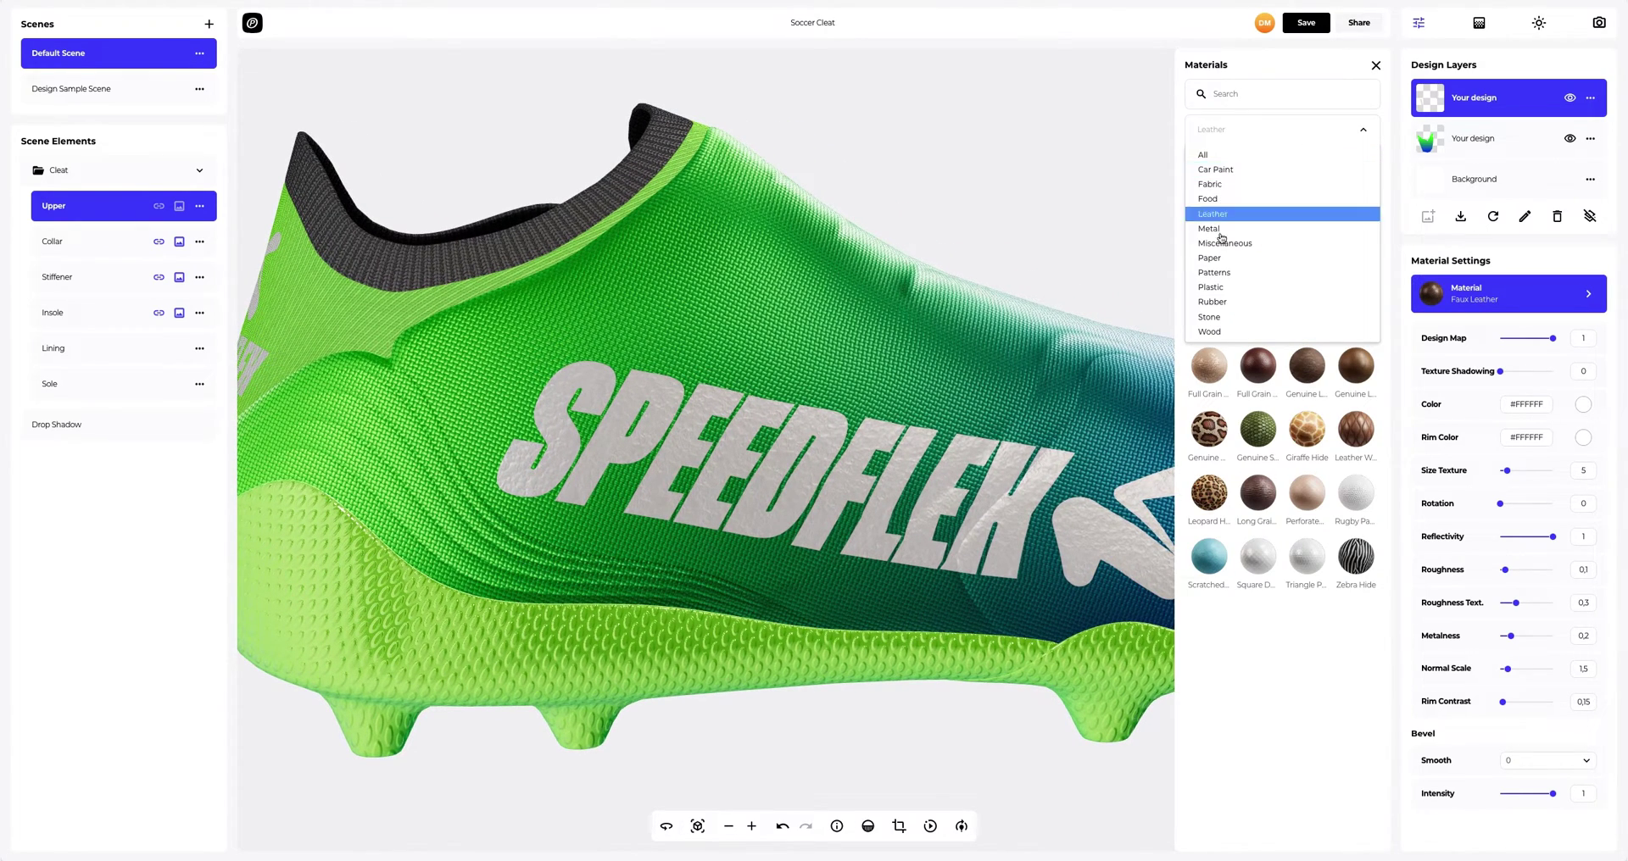
{"action": "left_click", "coordinate": [1221, 274]}
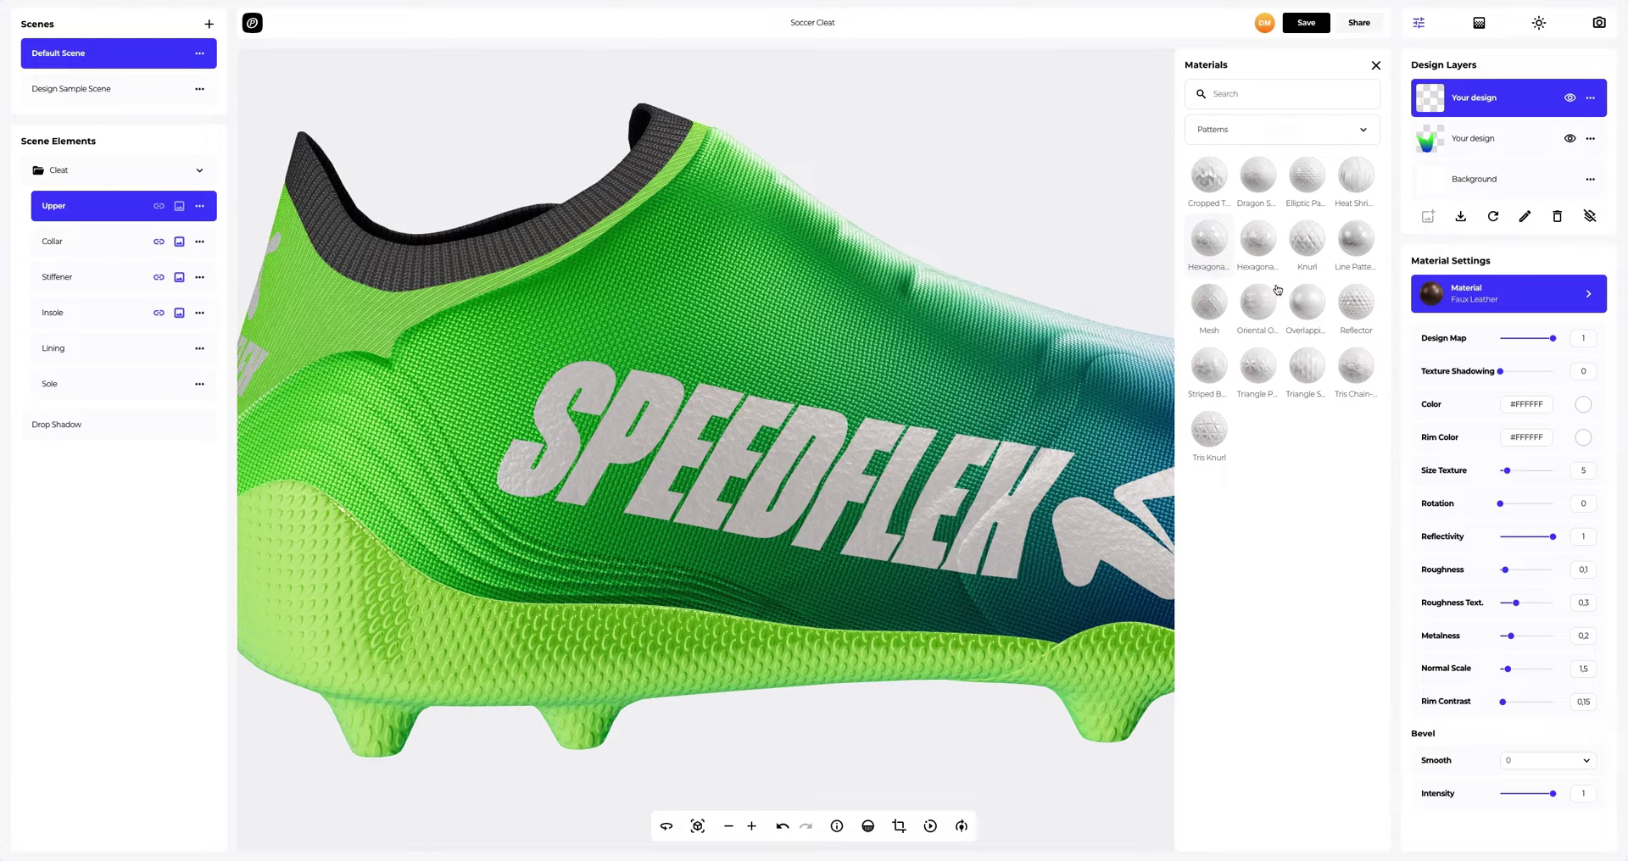
{"action": "left_click", "coordinate": [1356, 303]}
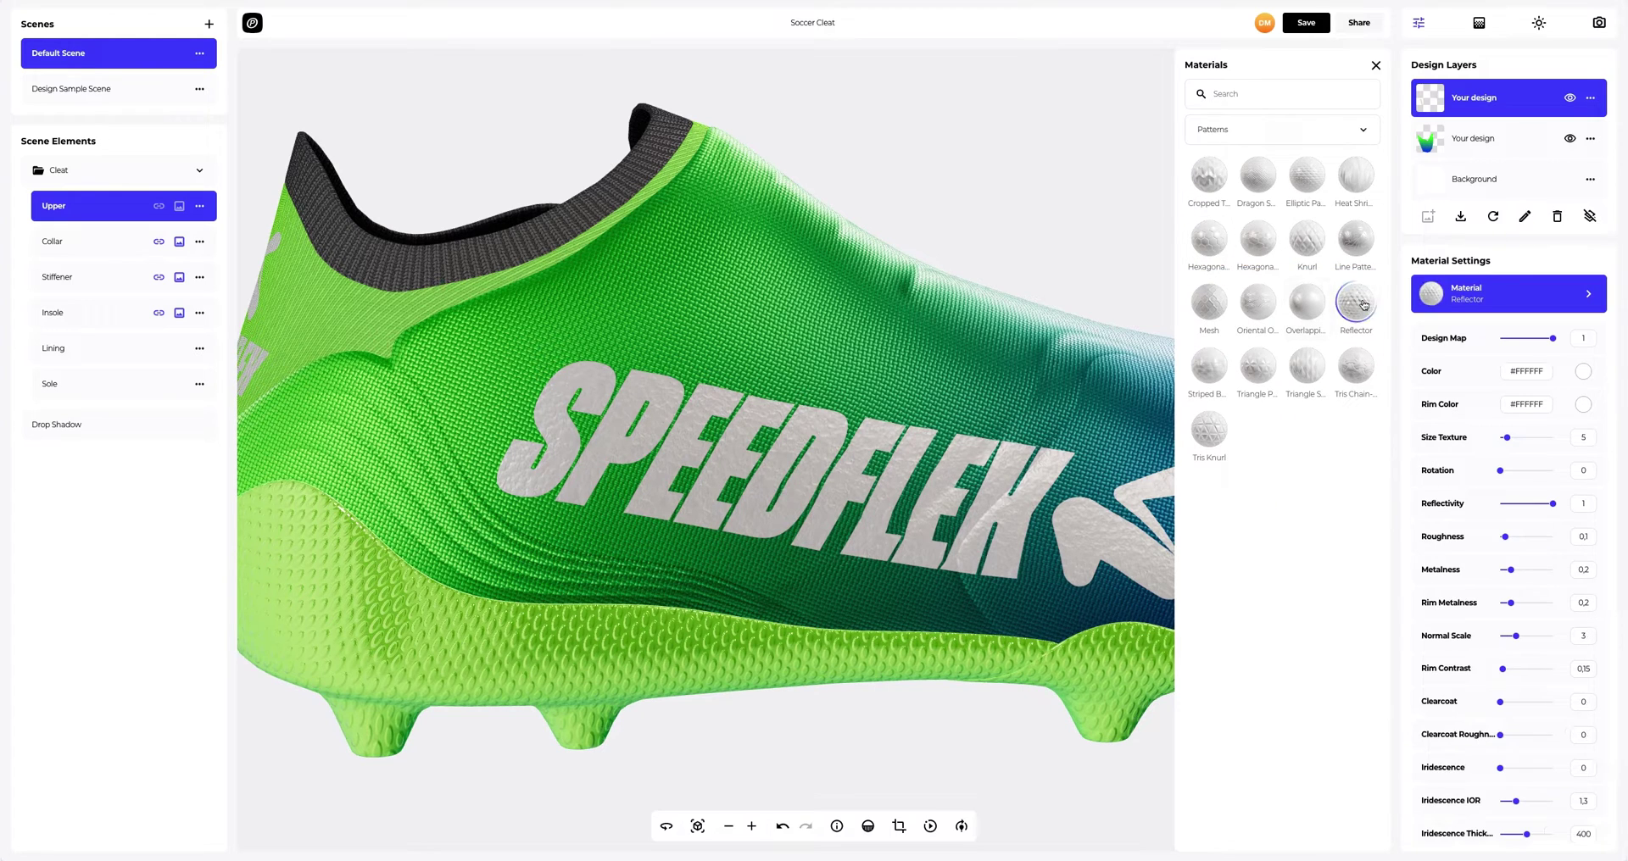
{"action": "left_click", "coordinate": [1376, 66]}
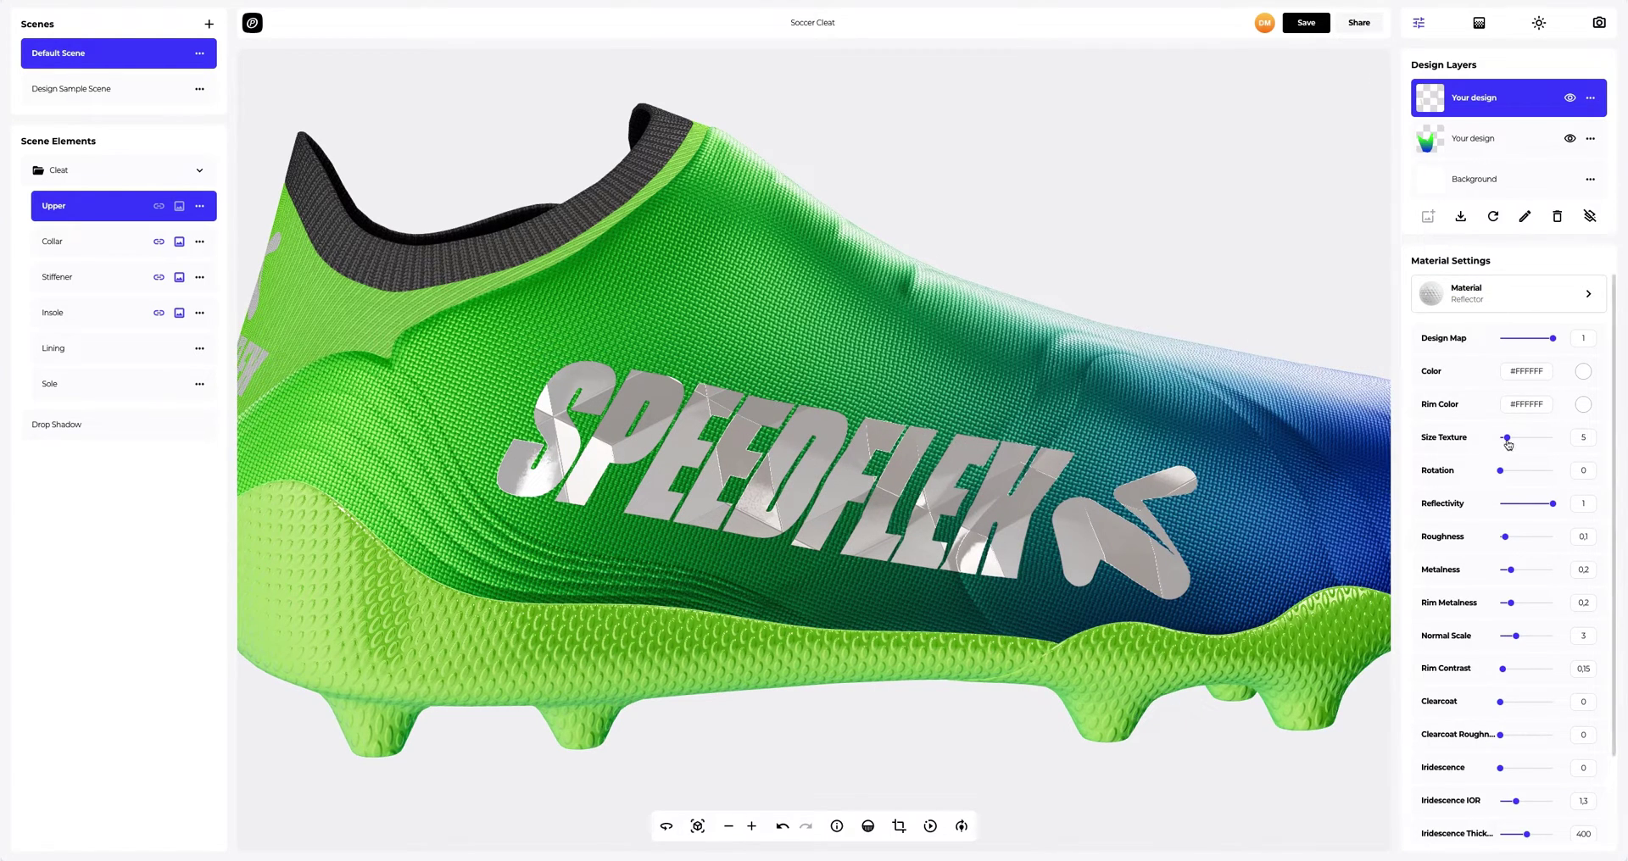
- Set Size Texture to 130, raise roughness, set rim contrast to 0.98 and iridescence to 0.55
{"action": "left_click_drag", "start_coordinate": [1507, 442], "coordinate": [1561, 441]}
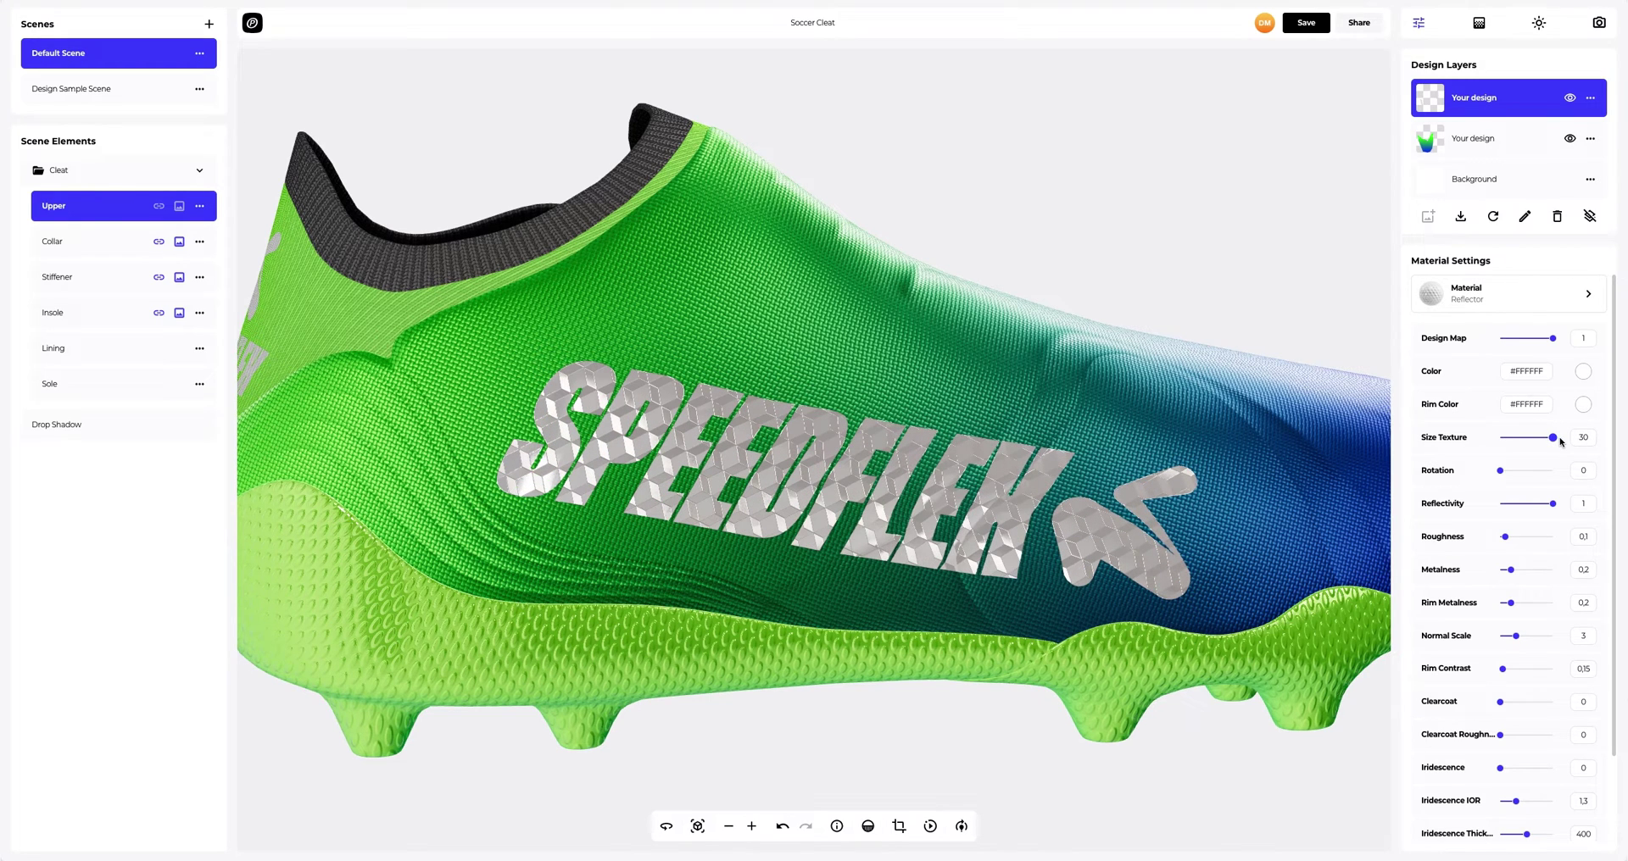
{"action": "double_click", "coordinate": [1576, 437]}
{"action": "type", "text": "130"}
{"action": "key", "text": "Return"}
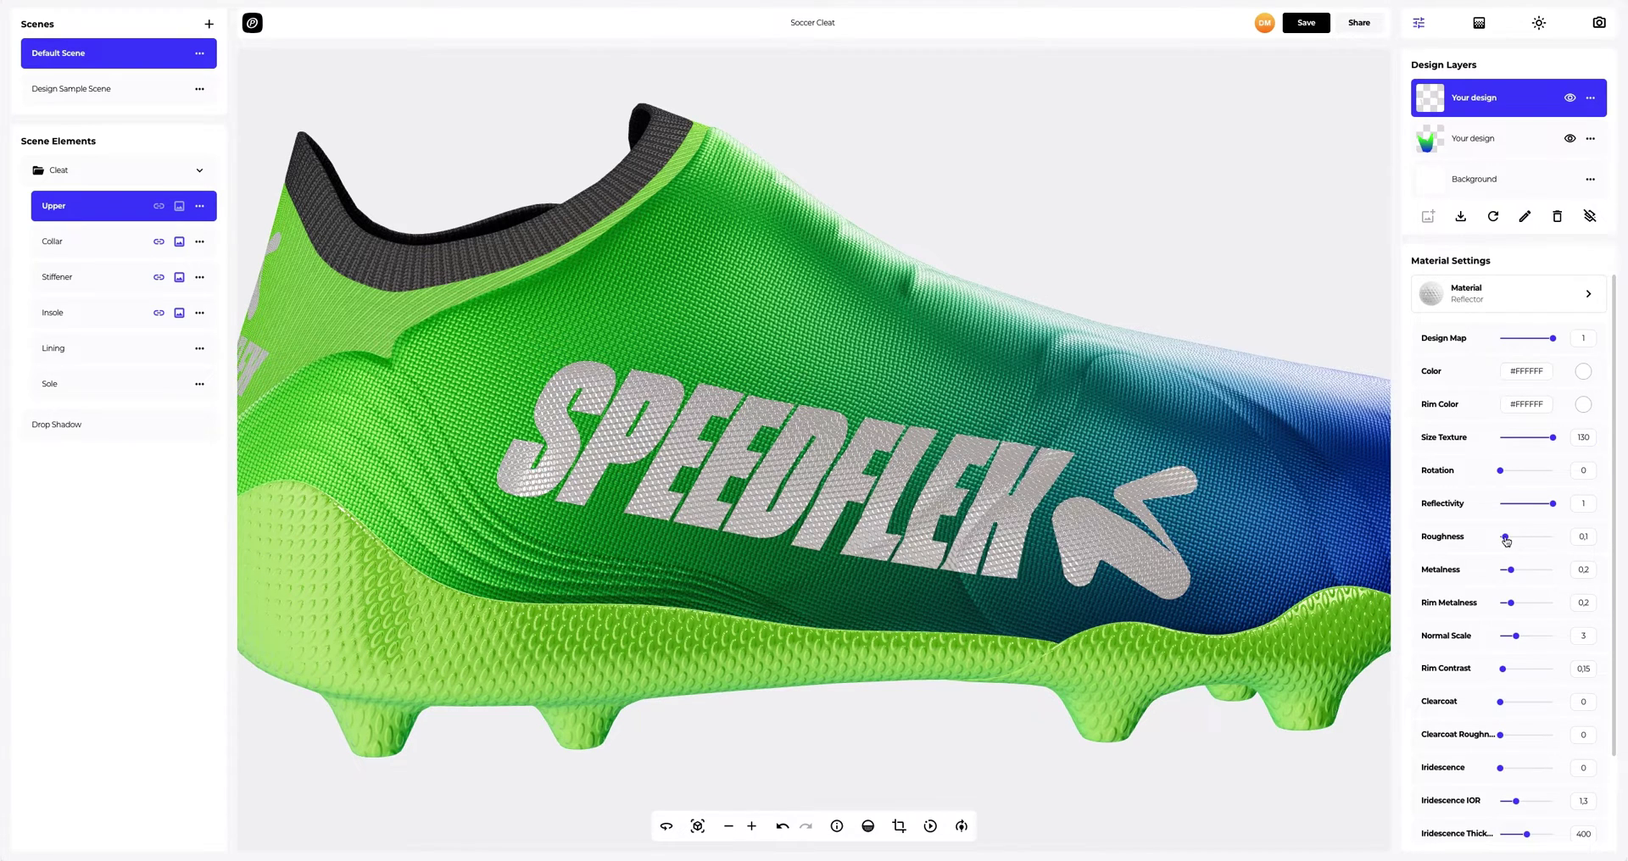
{"action": "left_click_drag", "start_coordinate": [1505, 537], "coordinate": [1529, 606]}
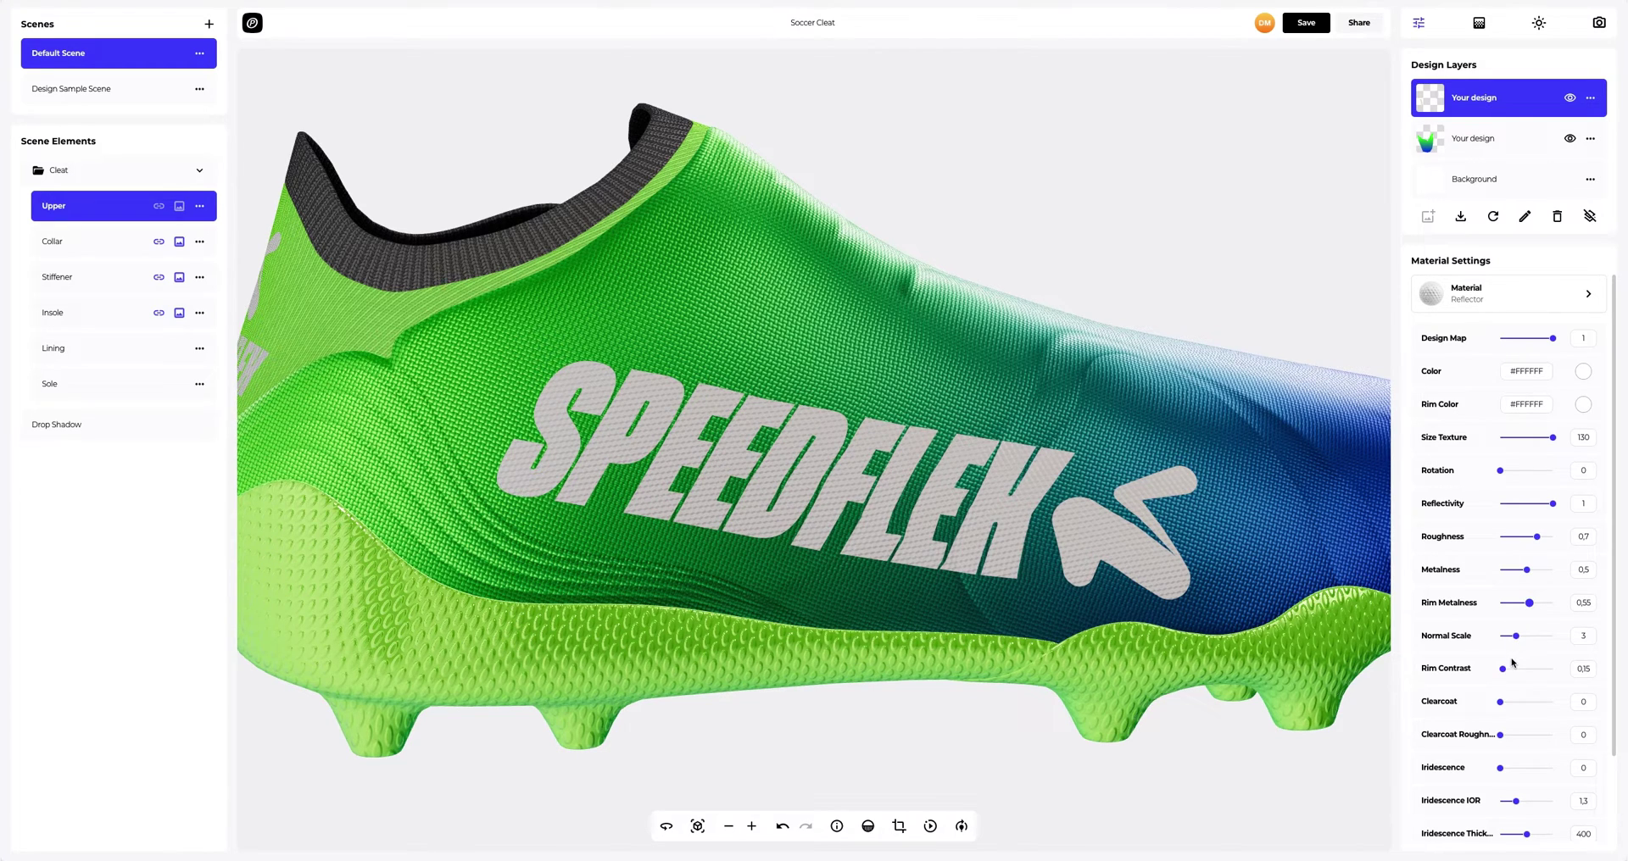
{"action": "left_click_drag", "start_coordinate": [1511, 671], "coordinate": [1519, 673]}
{"action": "left_click_drag", "start_coordinate": [1500, 768], "coordinate": [1529, 769]}
{"action": "left_click_drag", "start_coordinate": [1238, 577], "coordinate": [1149, 537]}
{"action": "scroll", "coordinate": [1180, 532], "scroll_direction": "up", "scroll_amount": 3}
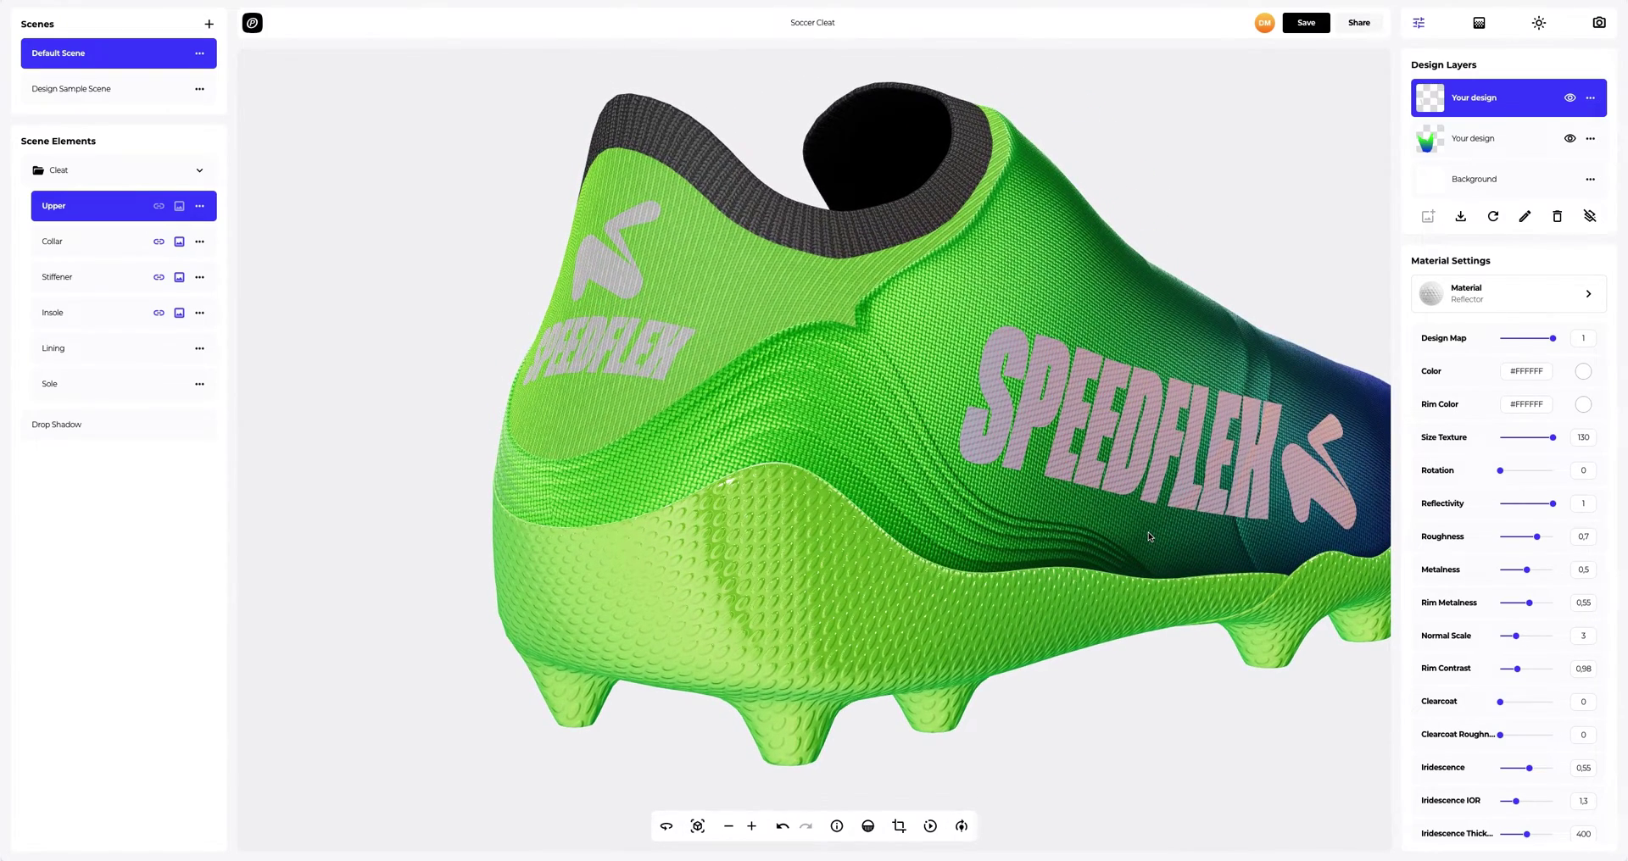
- Copy the Upper logo layer's Reflector material and paste it onto the Stiffener's logo layer
{"action": "left_click", "coordinate": [1591, 99]}
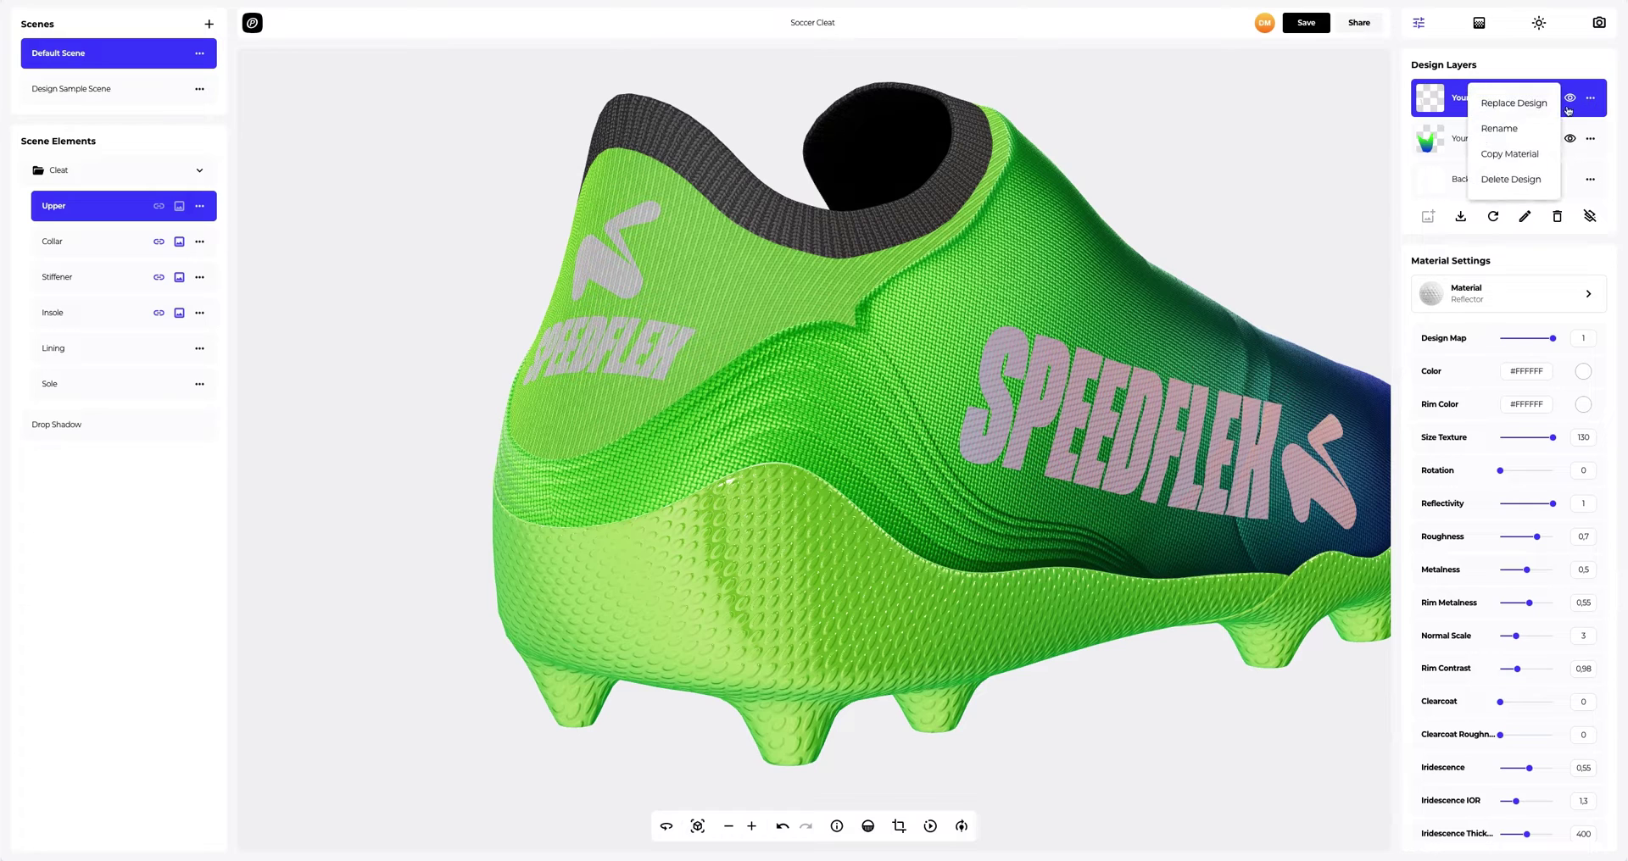
{"action": "left_click", "coordinate": [1510, 156]}
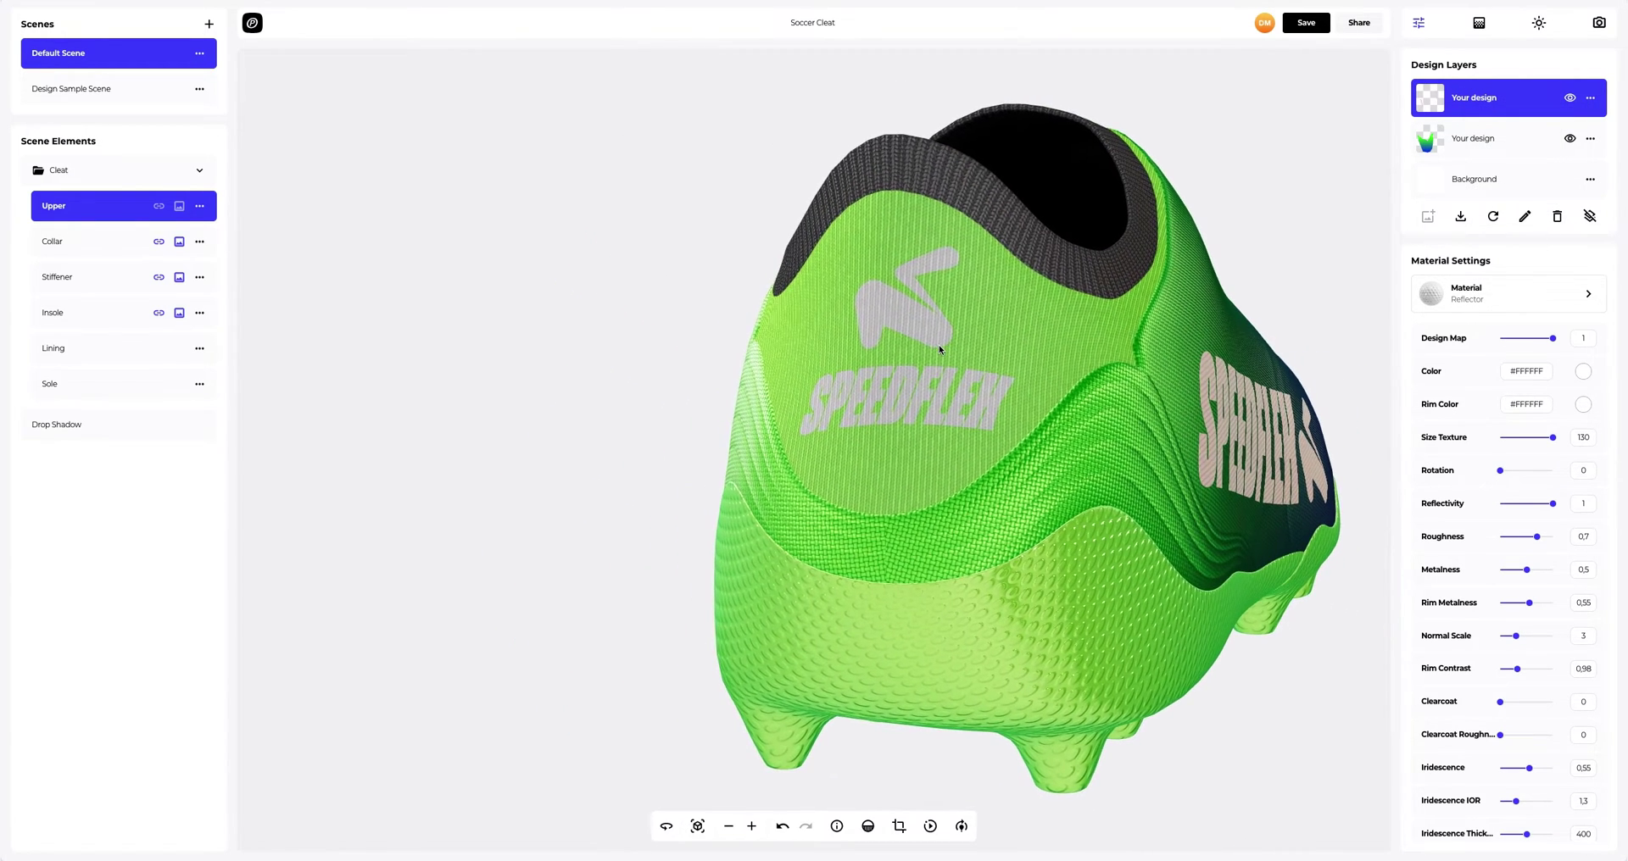
{"action": "left_click", "coordinate": [82, 279]}
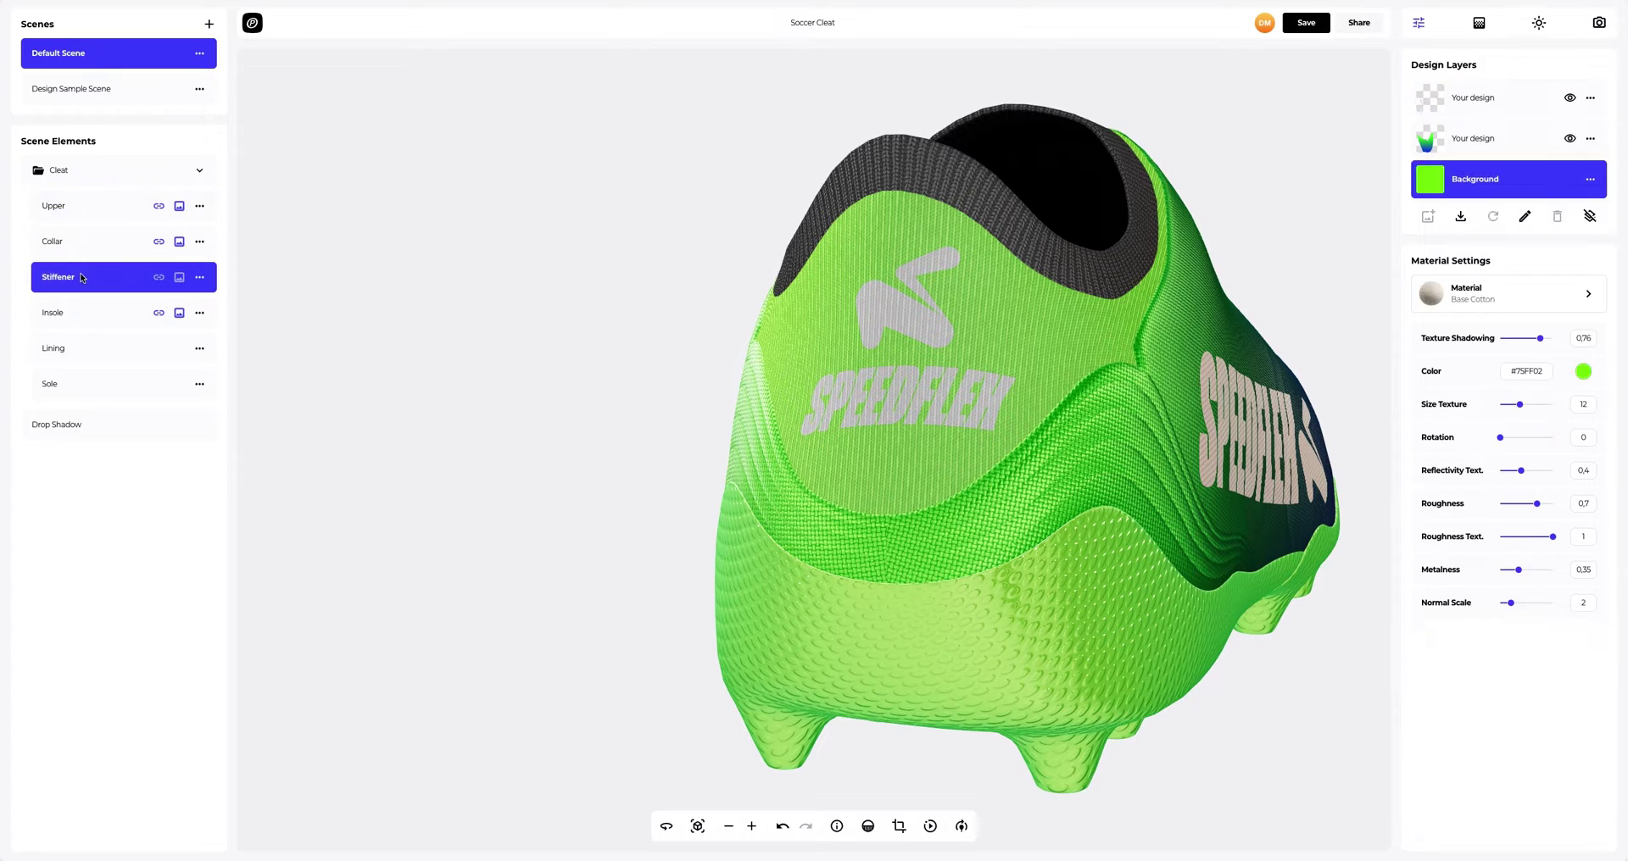
{"action": "left_click", "coordinate": [1489, 102]}
{"action": "left_click", "coordinate": [1591, 100]}
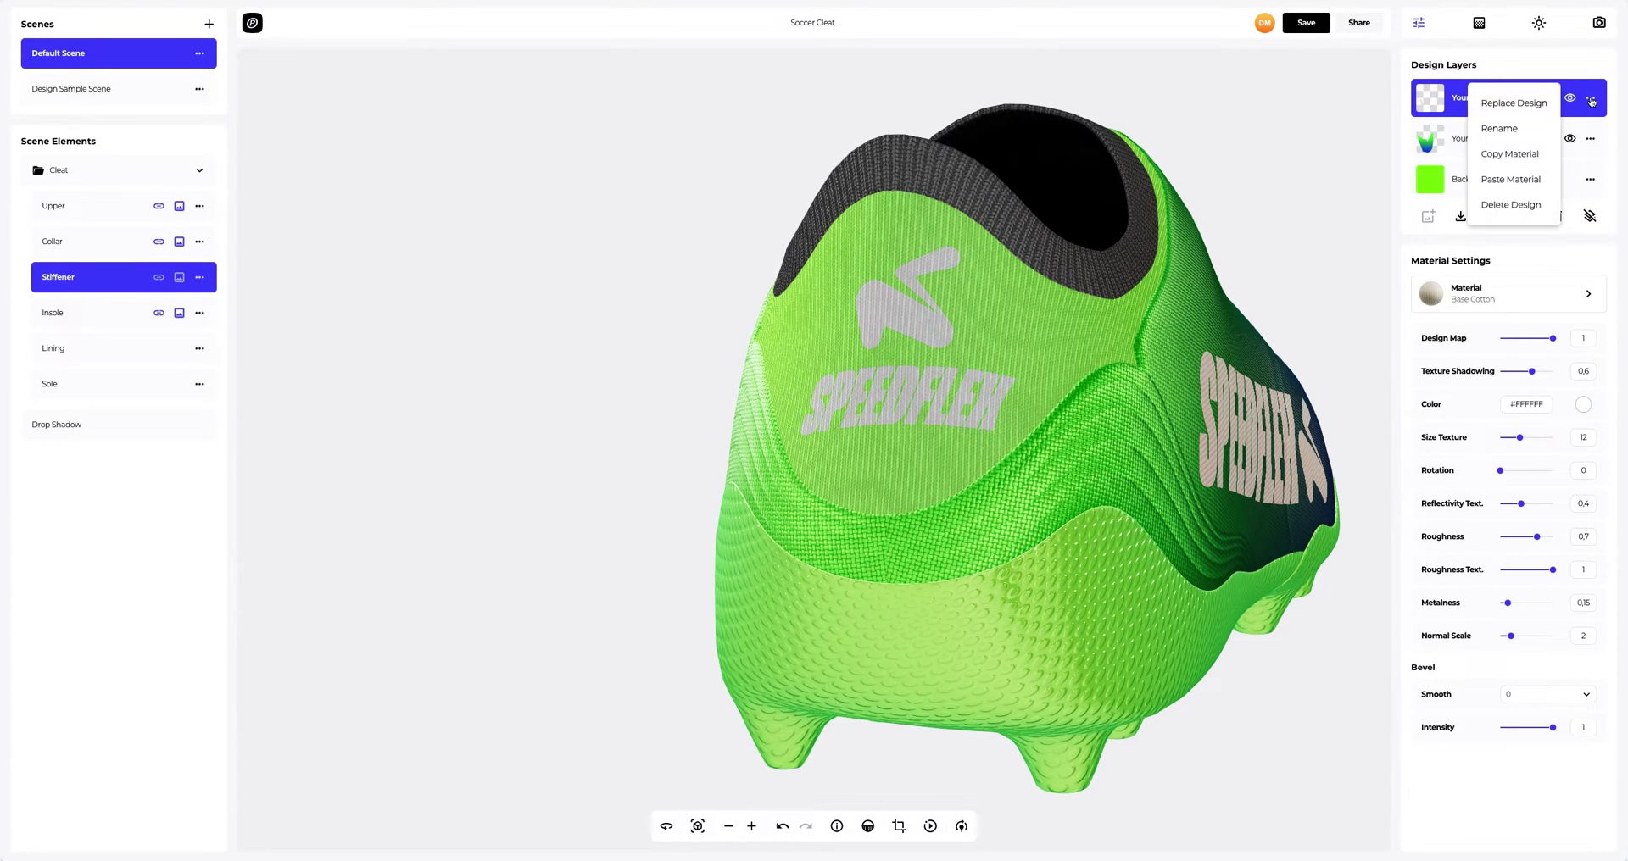
{"action": "left_click", "coordinate": [1509, 180]}
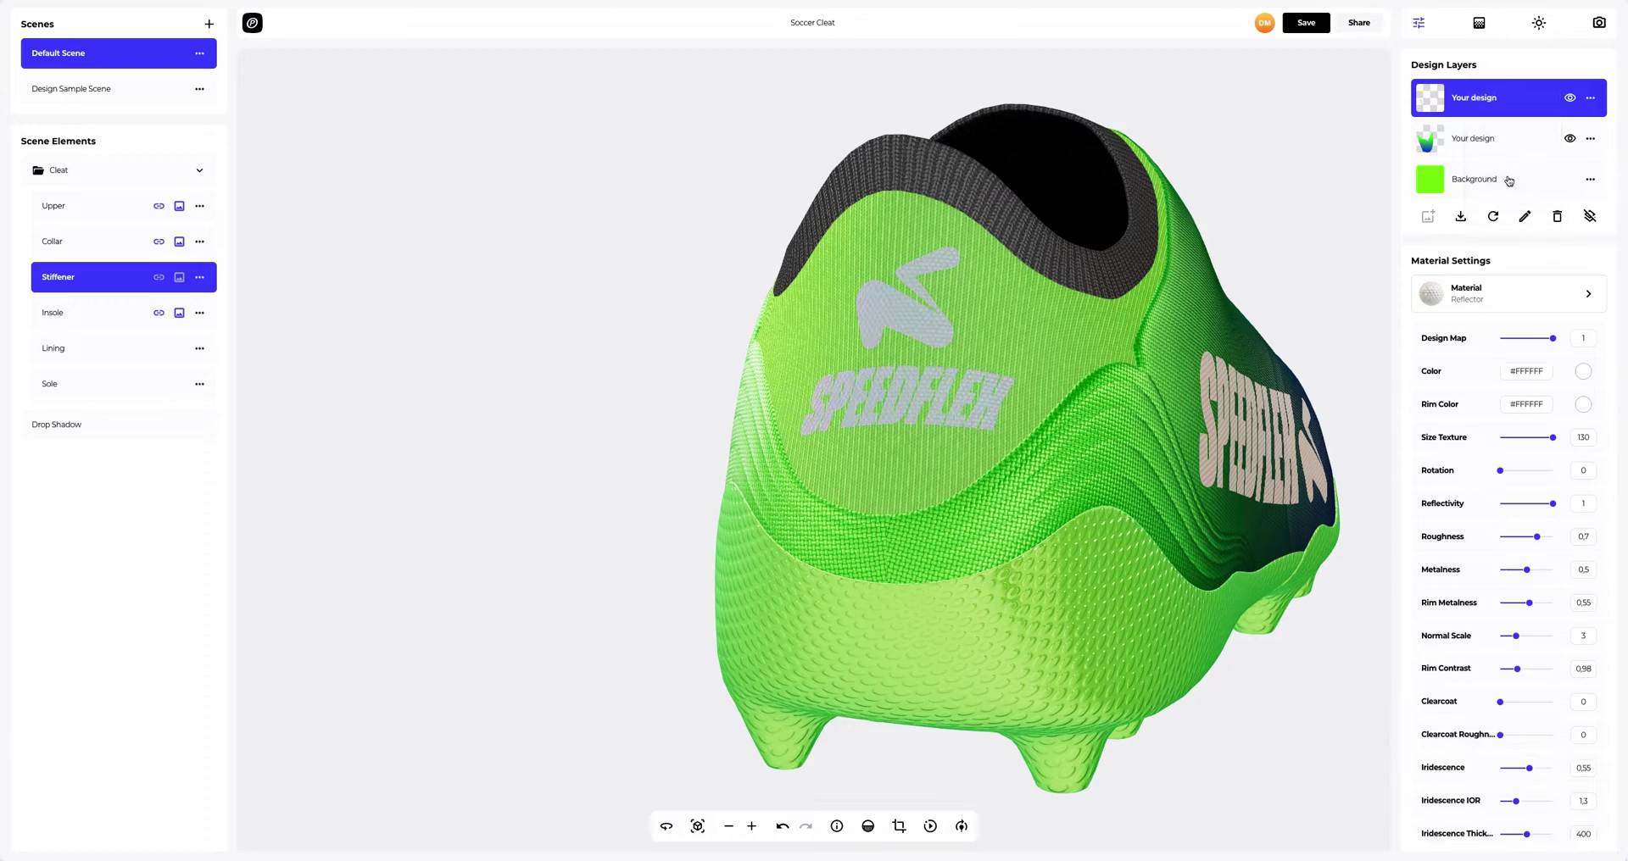
{"action": "left_click_drag", "start_coordinate": [1217, 375], "coordinate": [708, 799]}
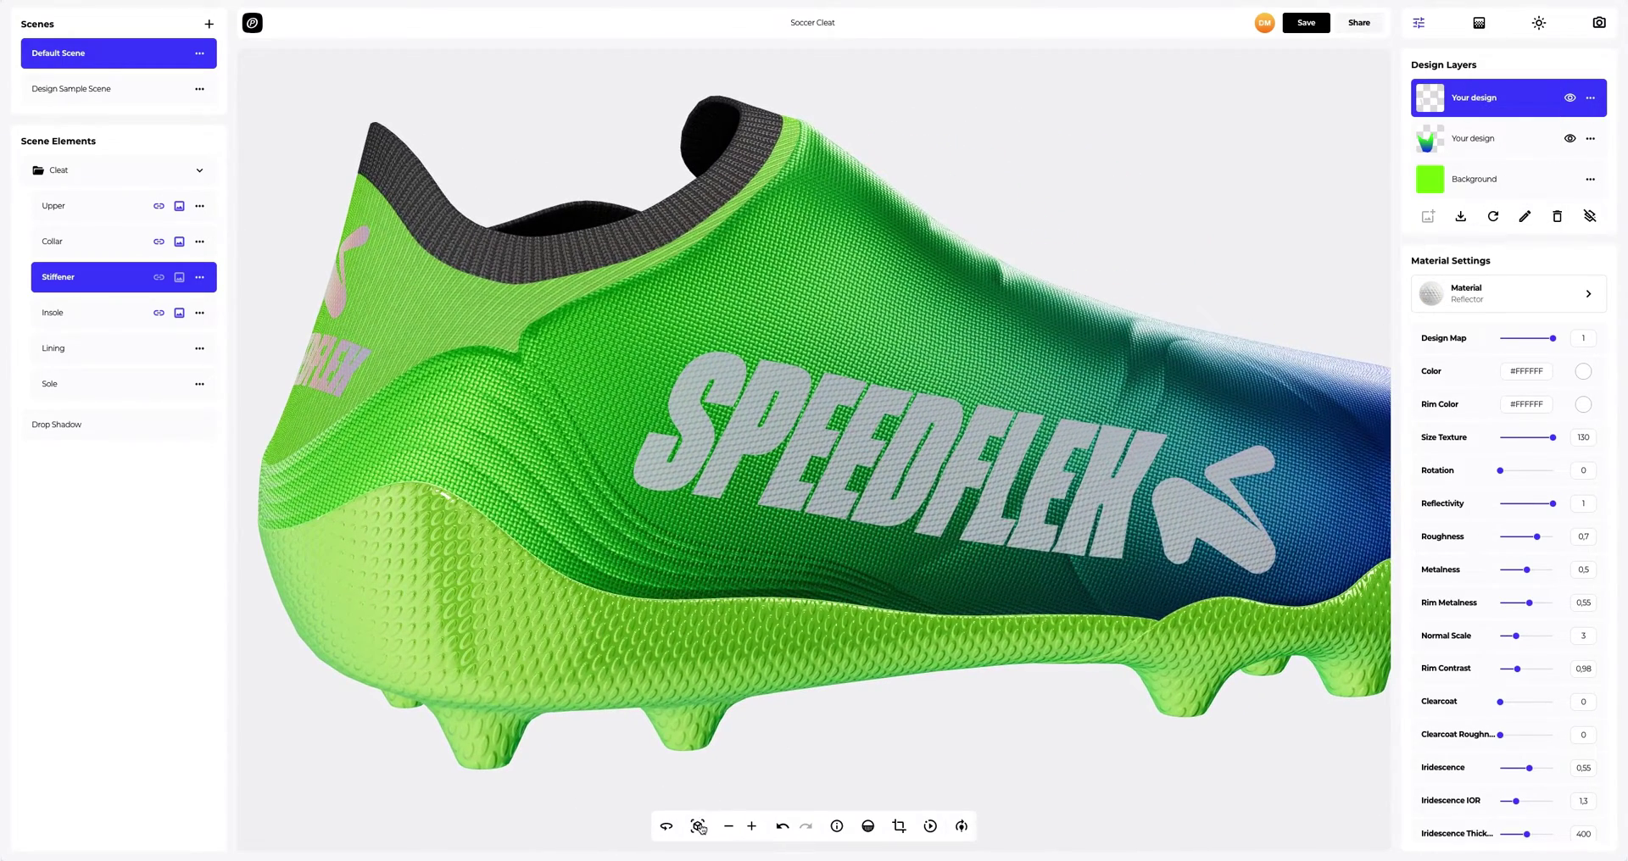
- Frame the whole cleat with a soft shadow, then try colours and switch to a linear gradient background
{"action": "left_click", "coordinate": [698, 827]}
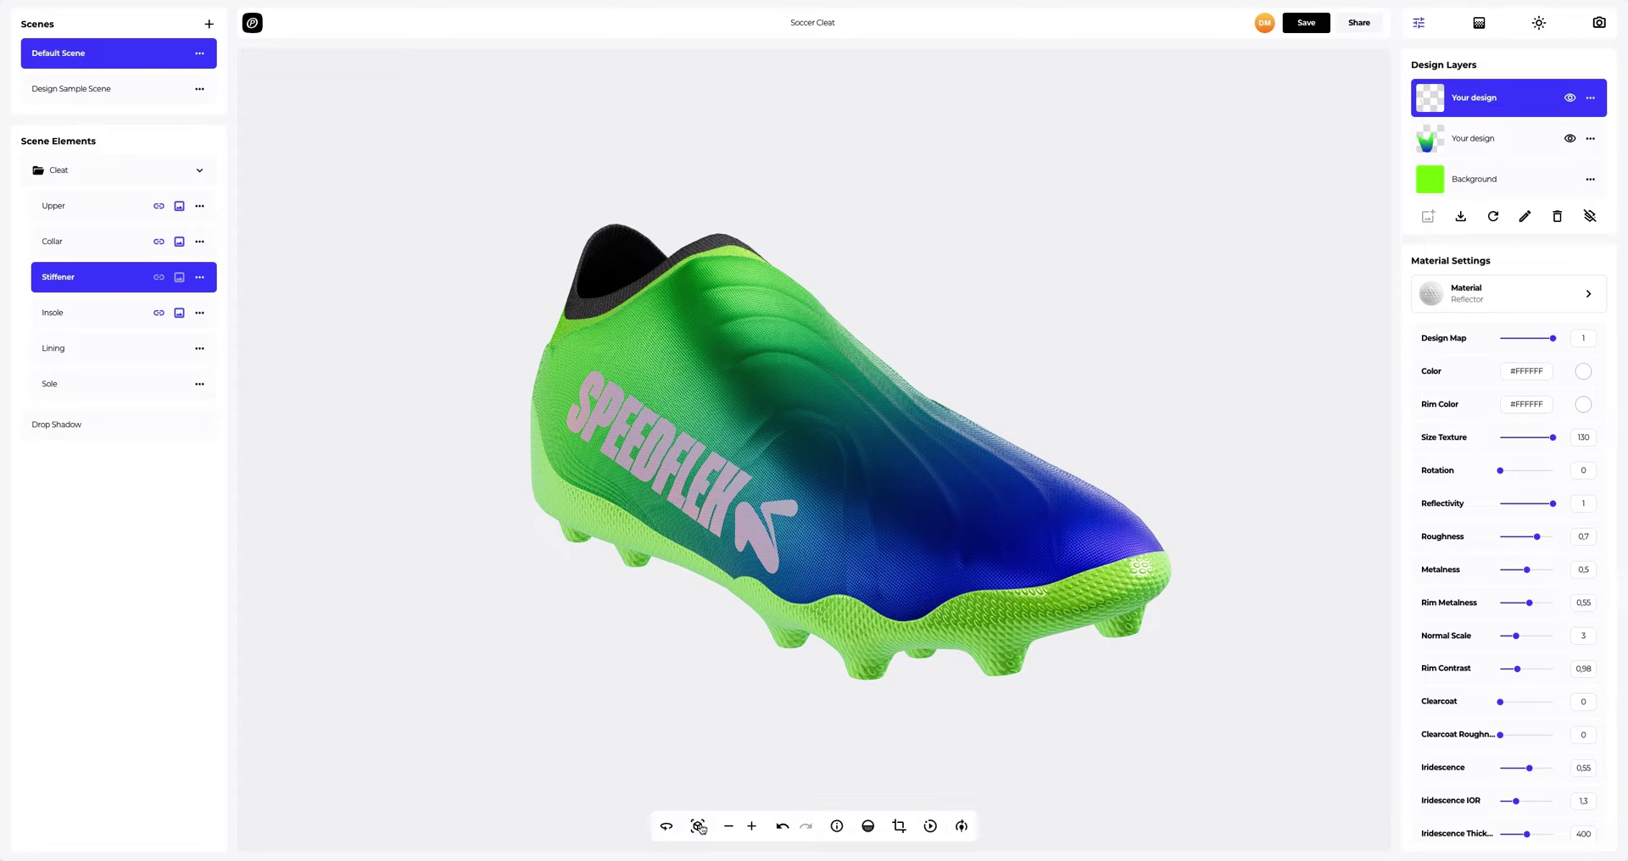
{"action": "left_click", "coordinate": [869, 827]}
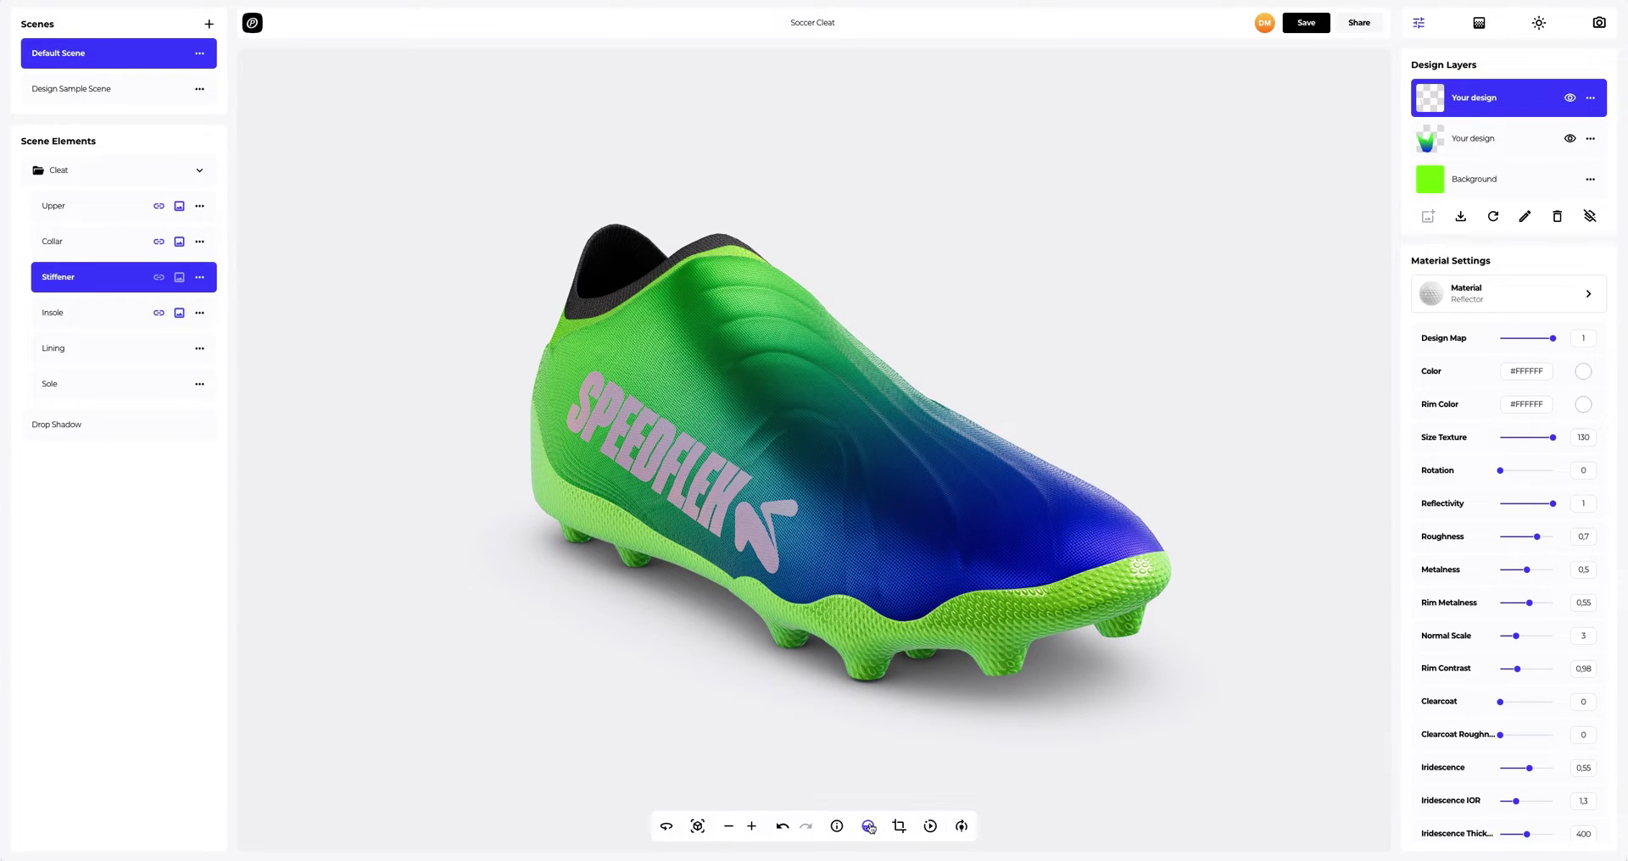
{"action": "left_click", "coordinate": [1477, 26]}
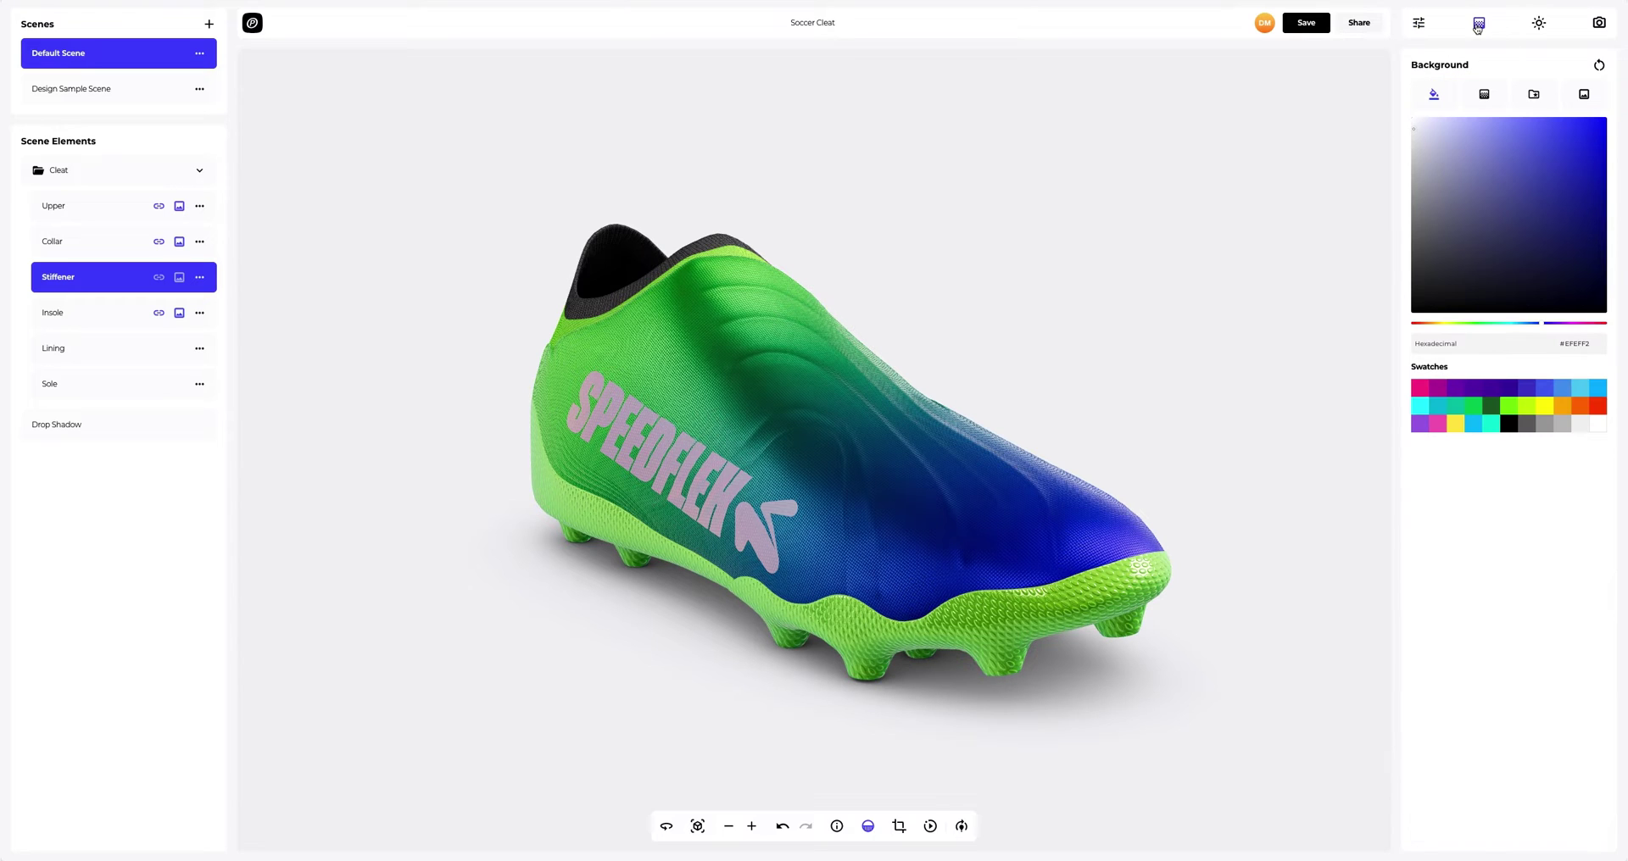
{"action": "left_click_drag", "start_coordinate": [1444, 182], "coordinate": [1530, 221]}
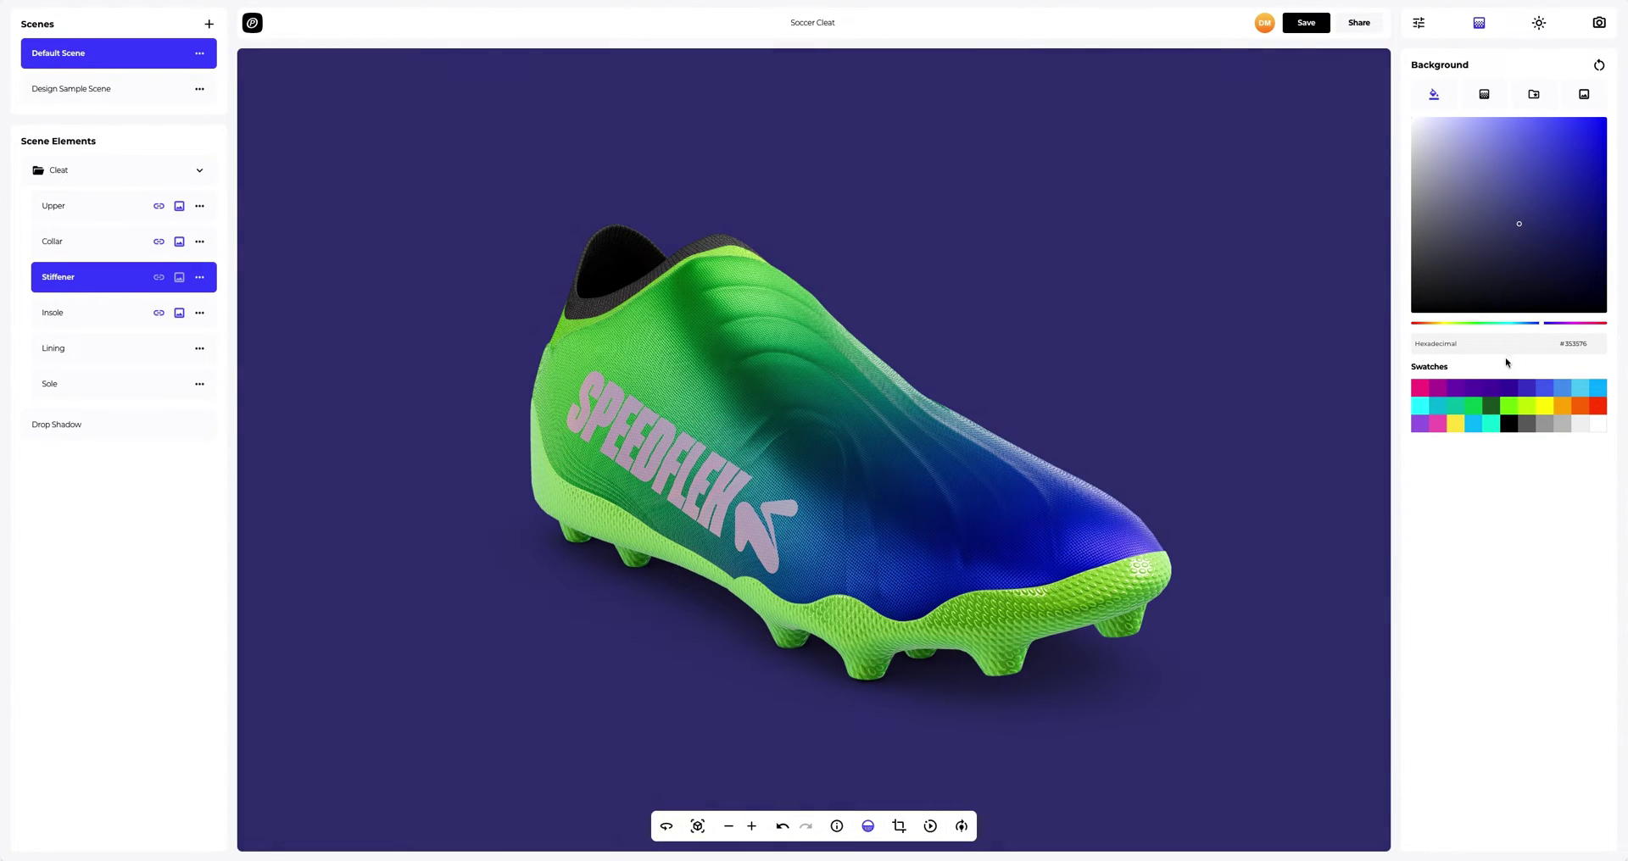
{"action": "left_click", "coordinate": [1510, 400]}
{"action": "left_click_drag", "start_coordinate": [1501, 269], "coordinate": [1555, 222]}
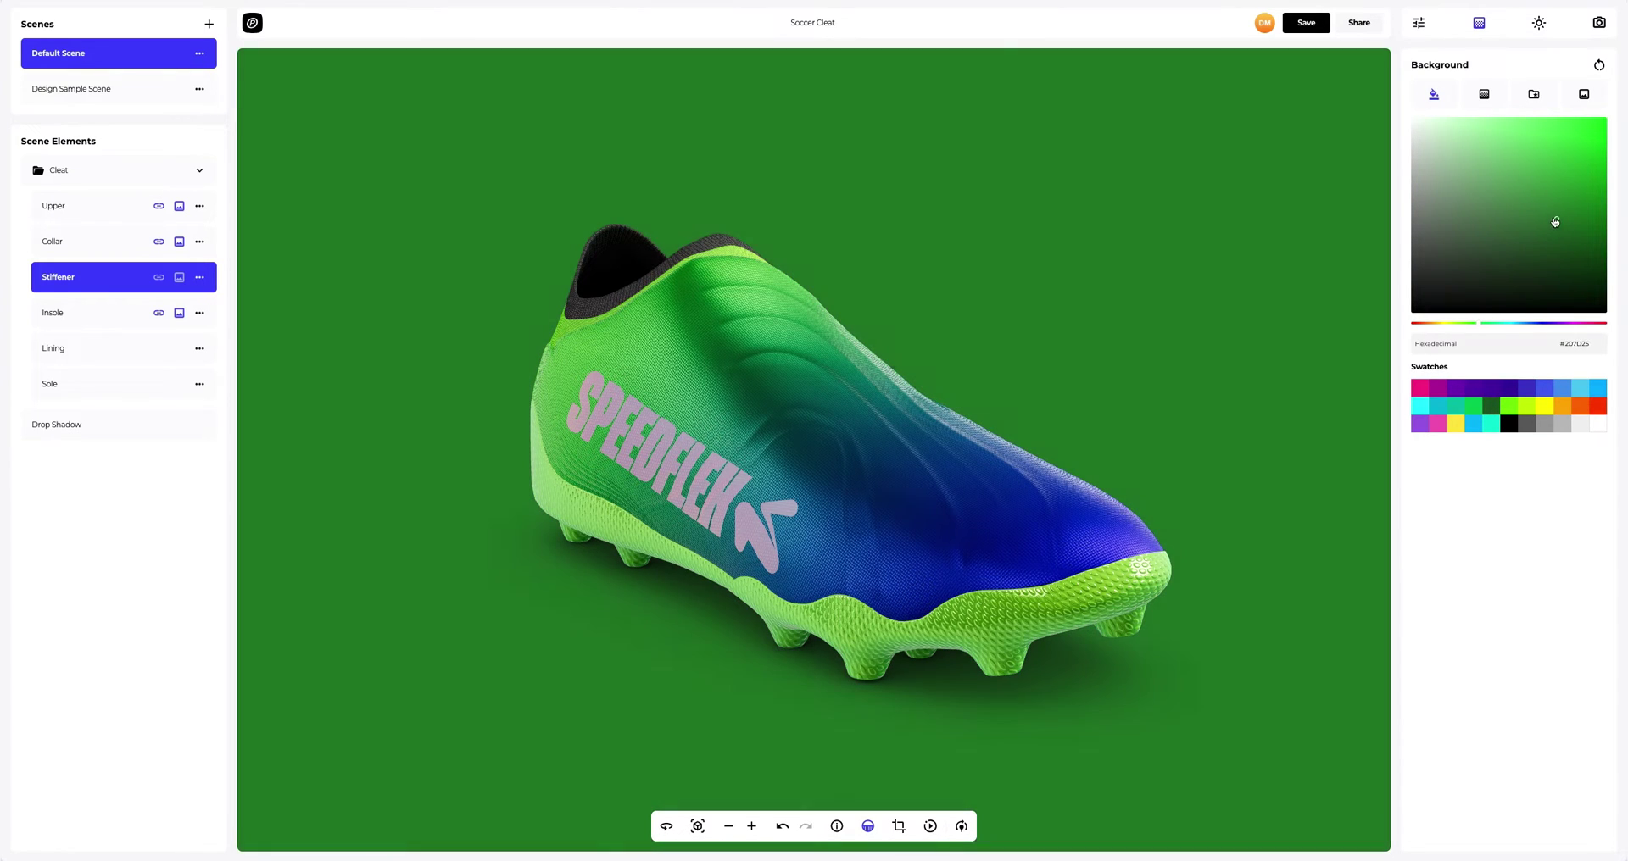
{"action": "left_click", "coordinate": [1485, 96]}
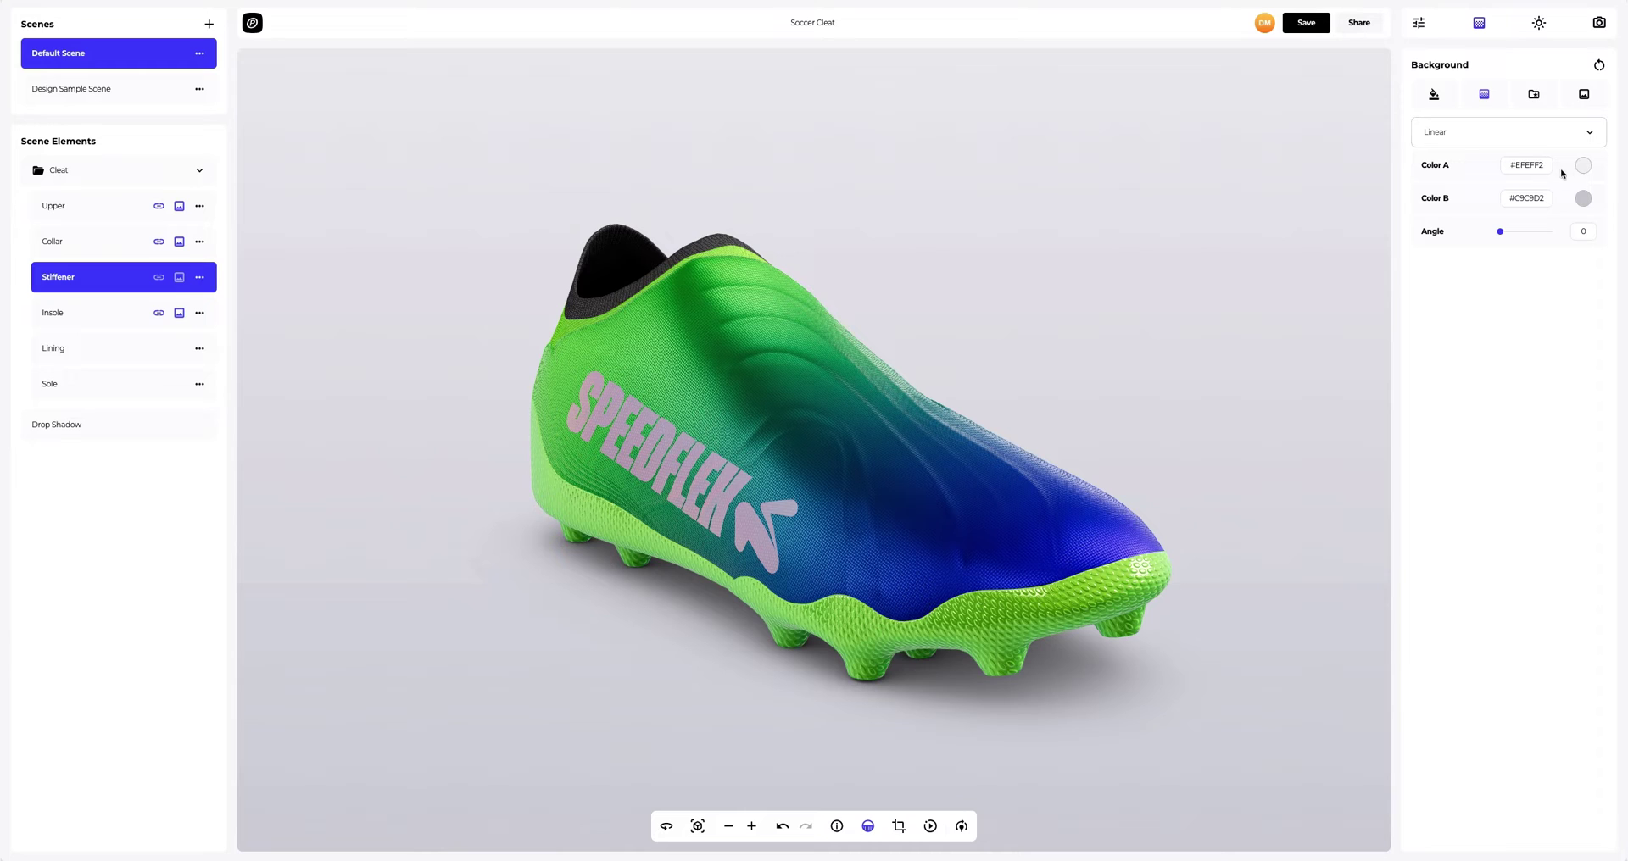
- Set the gradient colours to lime #C6FF00 and blue #3F37C9, and make the gradient radial
{"action": "left_click", "coordinate": [1583, 166]}
{"action": "left_click", "coordinate": [1522, 356]}
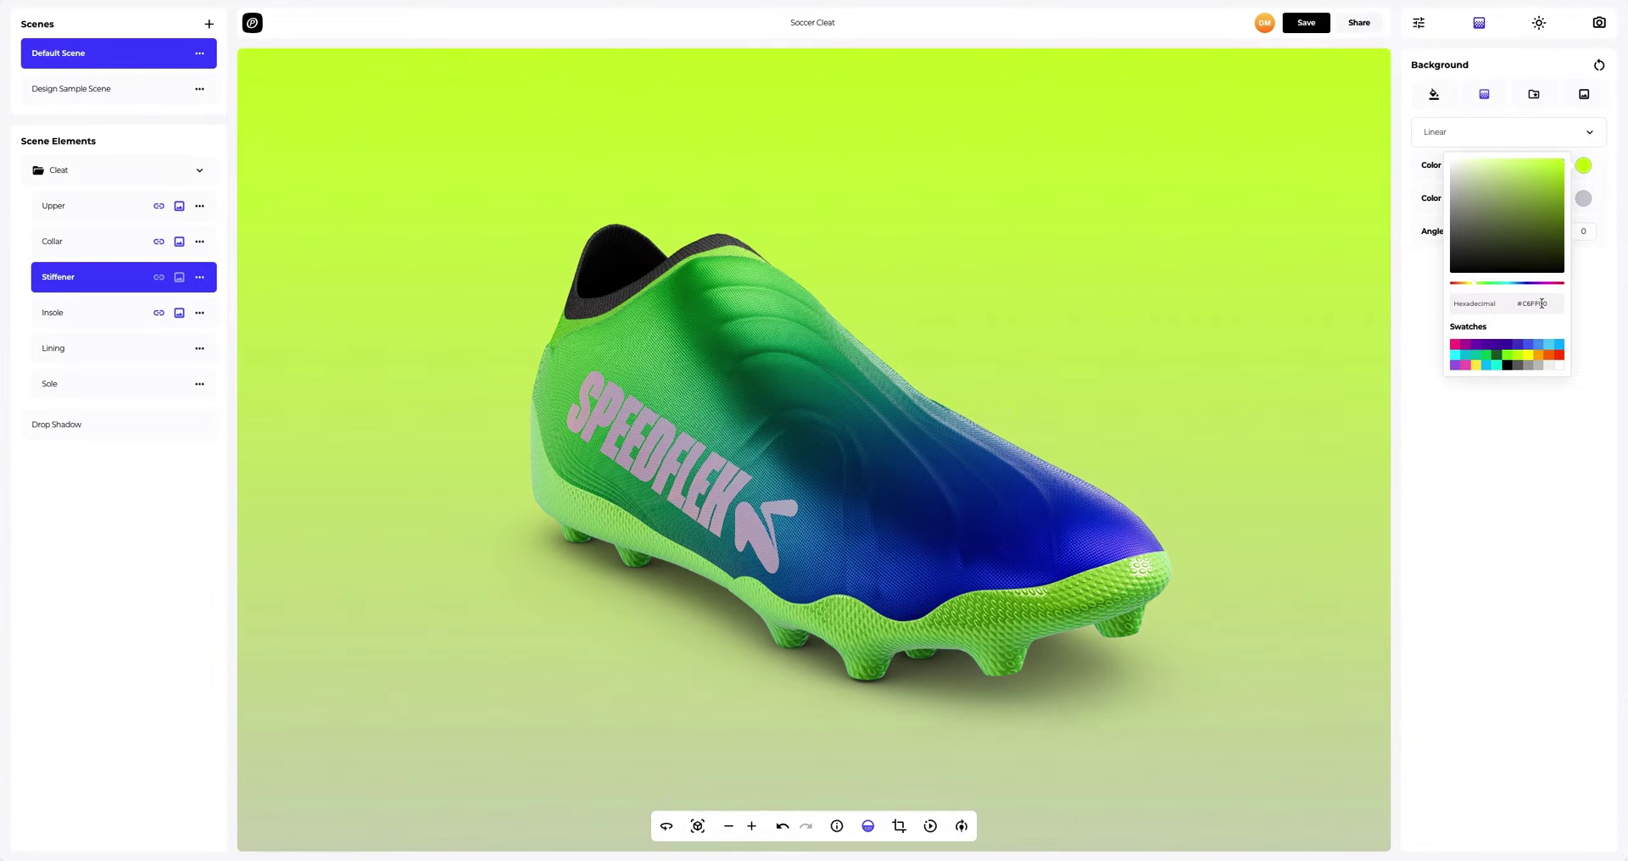
{"action": "left_click", "coordinate": [1582, 200]}
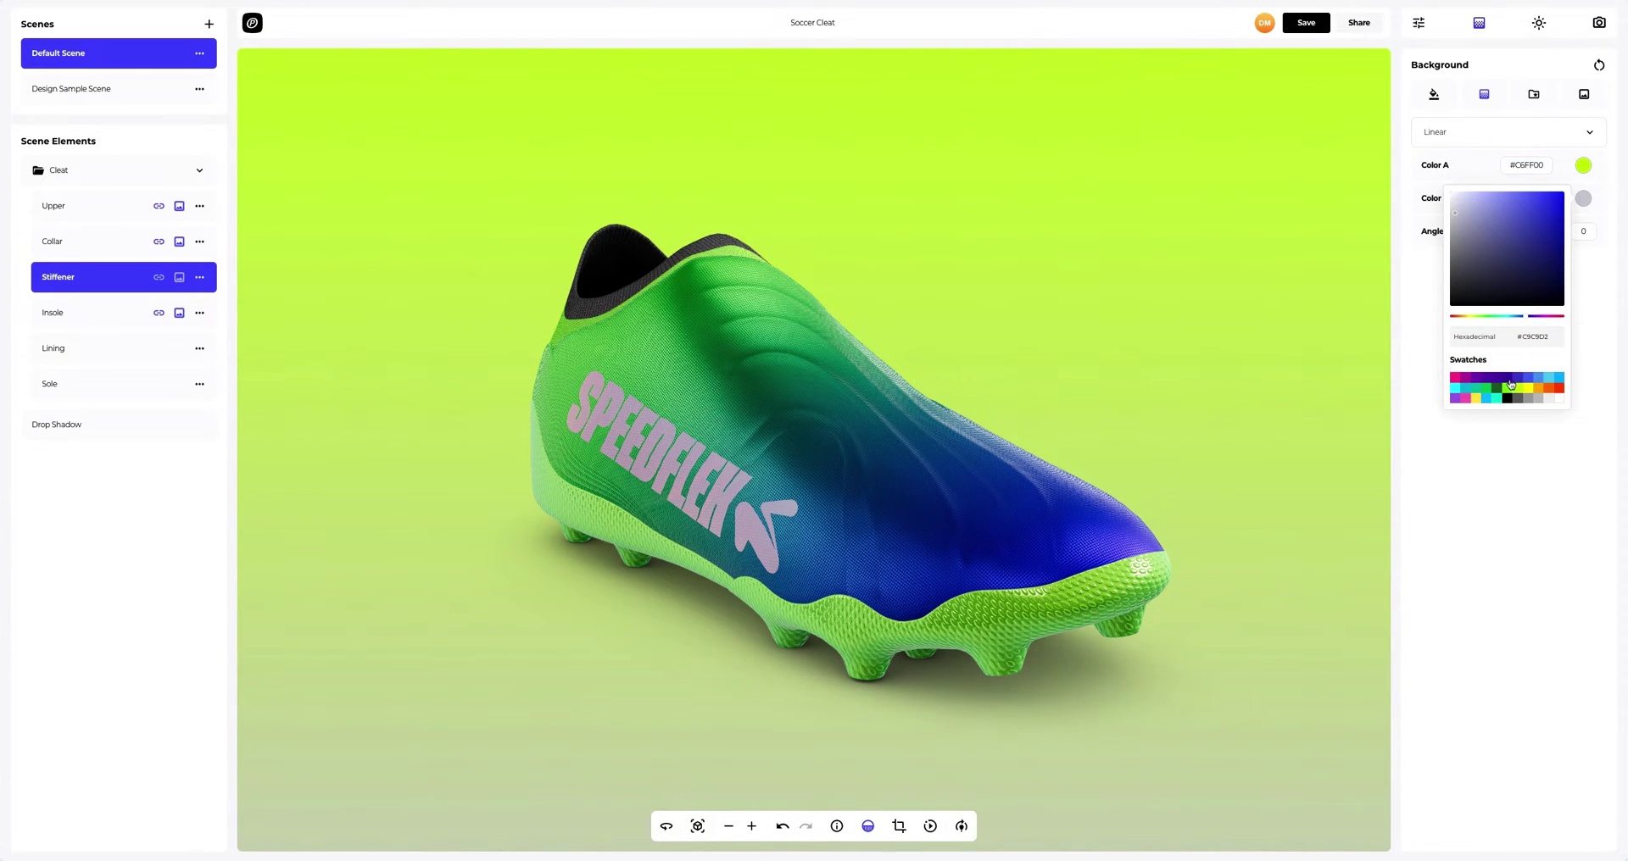
{"action": "left_click", "coordinate": [1511, 384]}
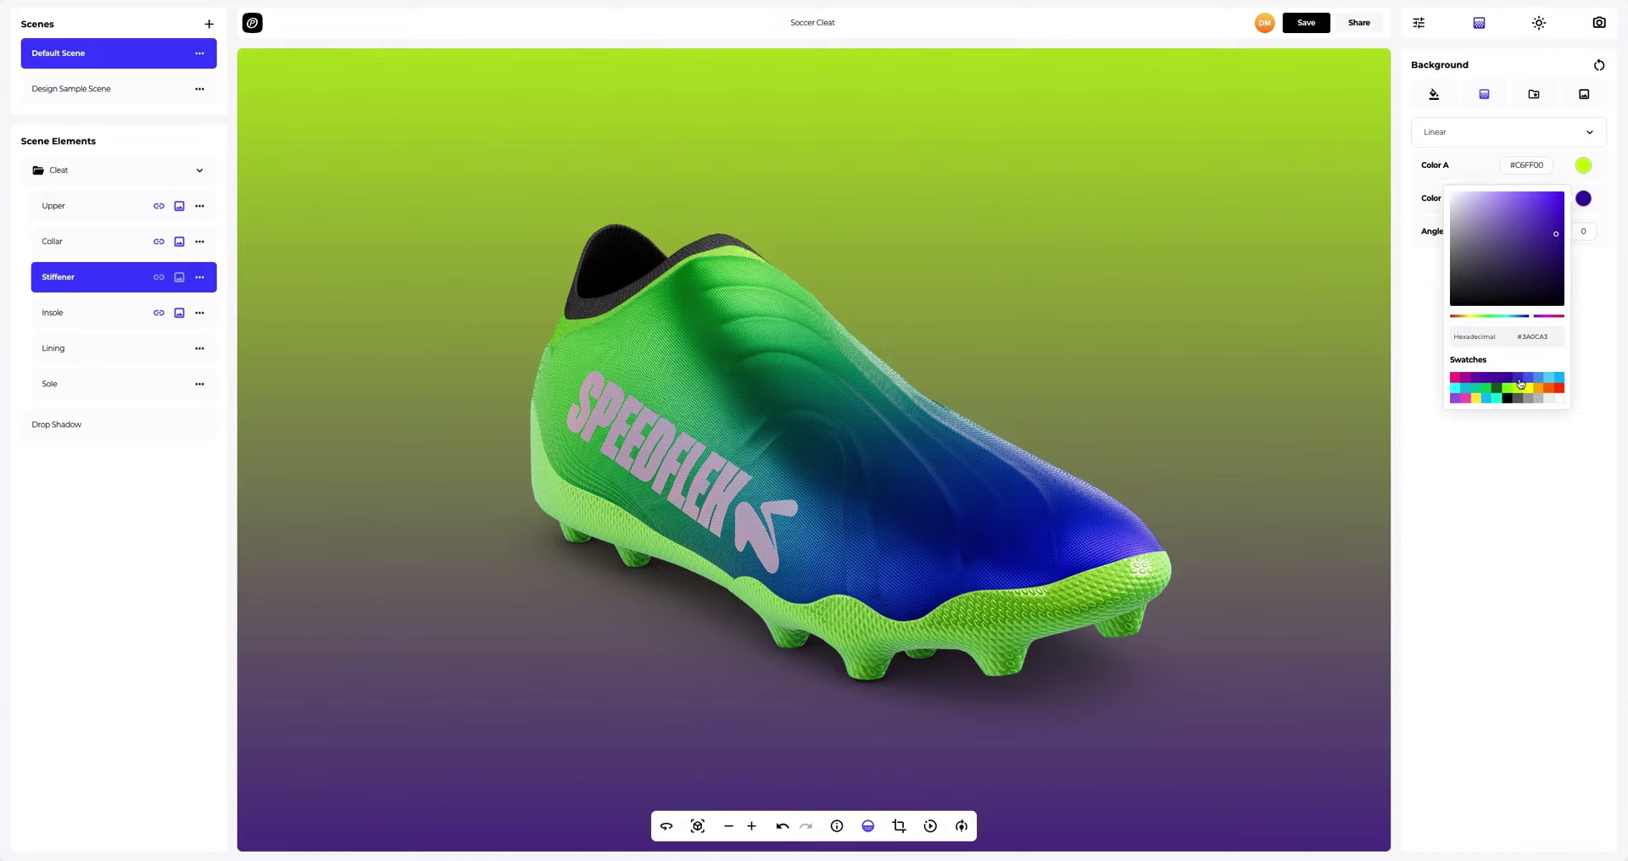
{"action": "left_click", "coordinate": [1510, 378]}
{"action": "left_click", "coordinate": [1422, 344]}
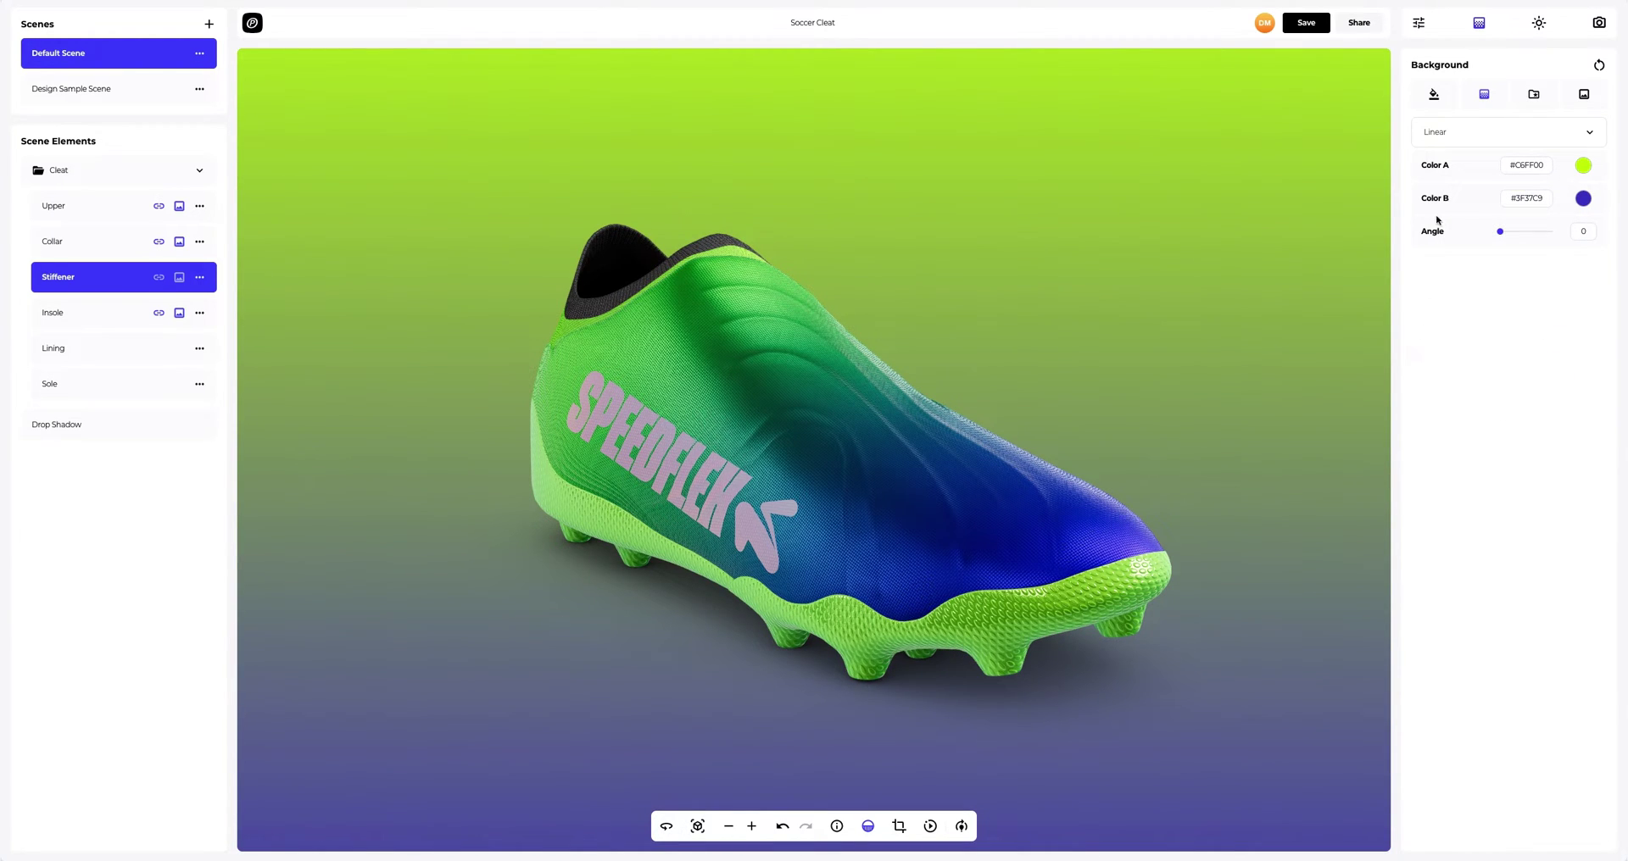
{"action": "left_click", "coordinate": [1441, 139]}
{"action": "left_click", "coordinate": [1435, 174]}
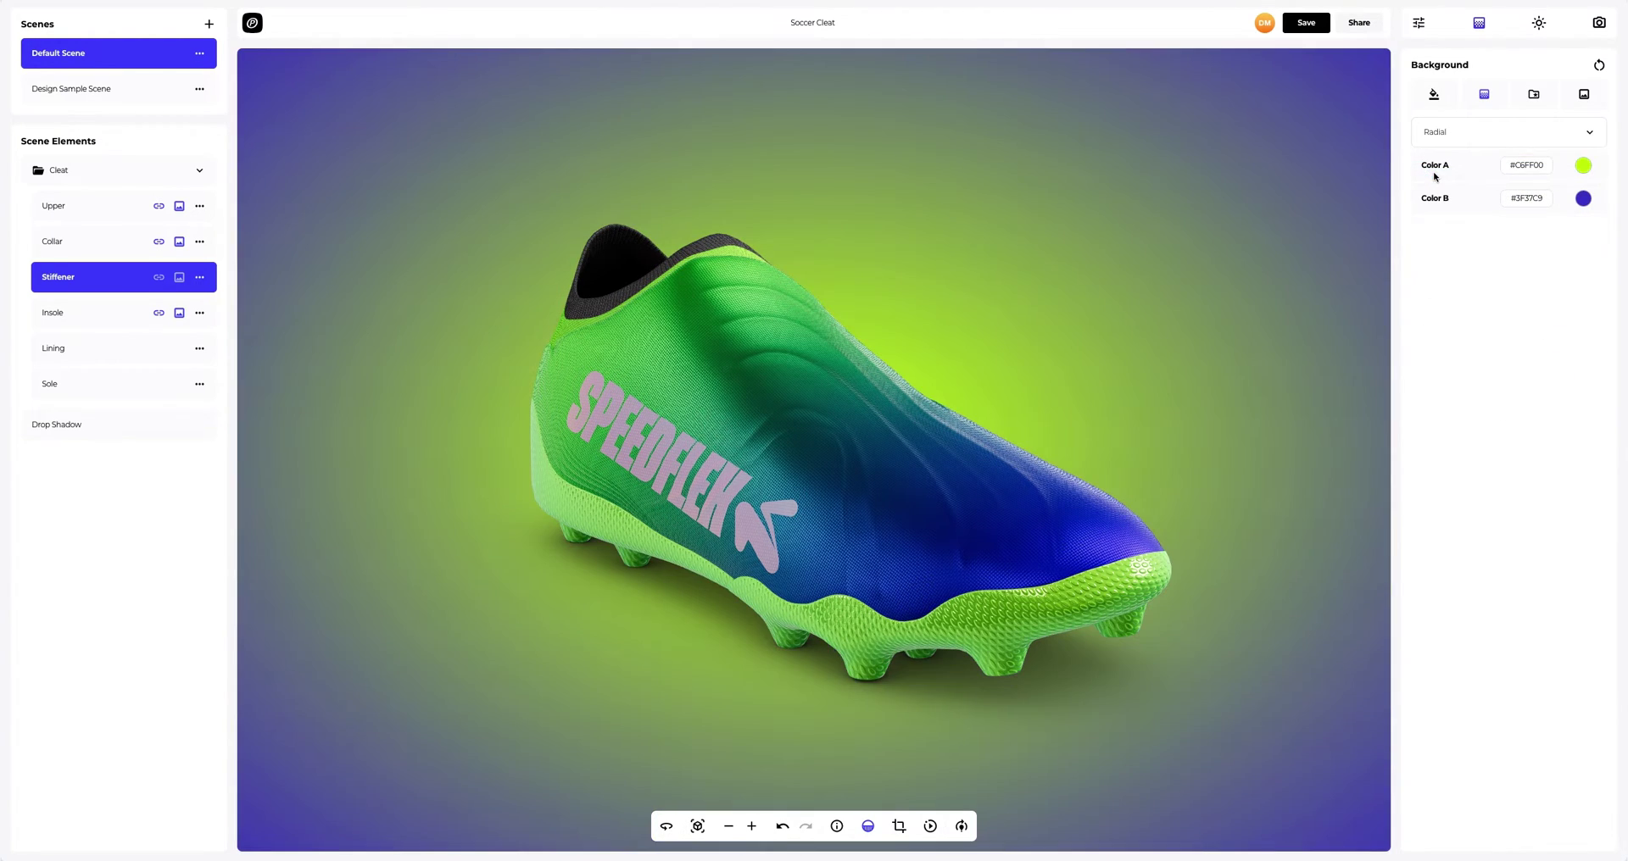
- Try the light blue-grey, dark navy and grey presets, then switch to the image background option
{"action": "left_click", "coordinate": [1536, 95]}
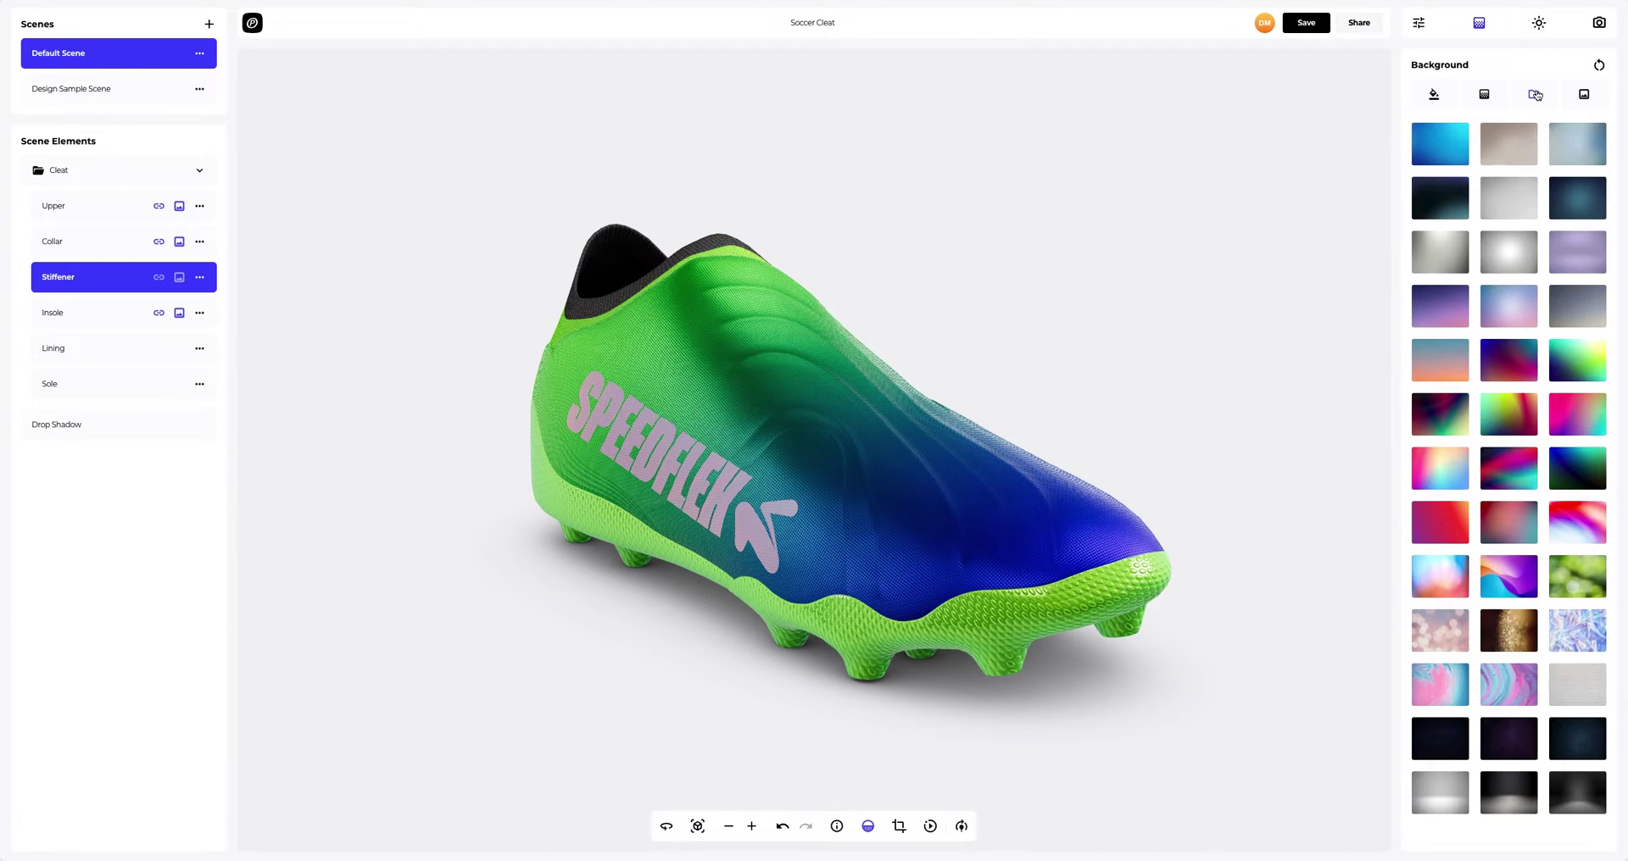
{"action": "left_click", "coordinate": [1569, 141]}
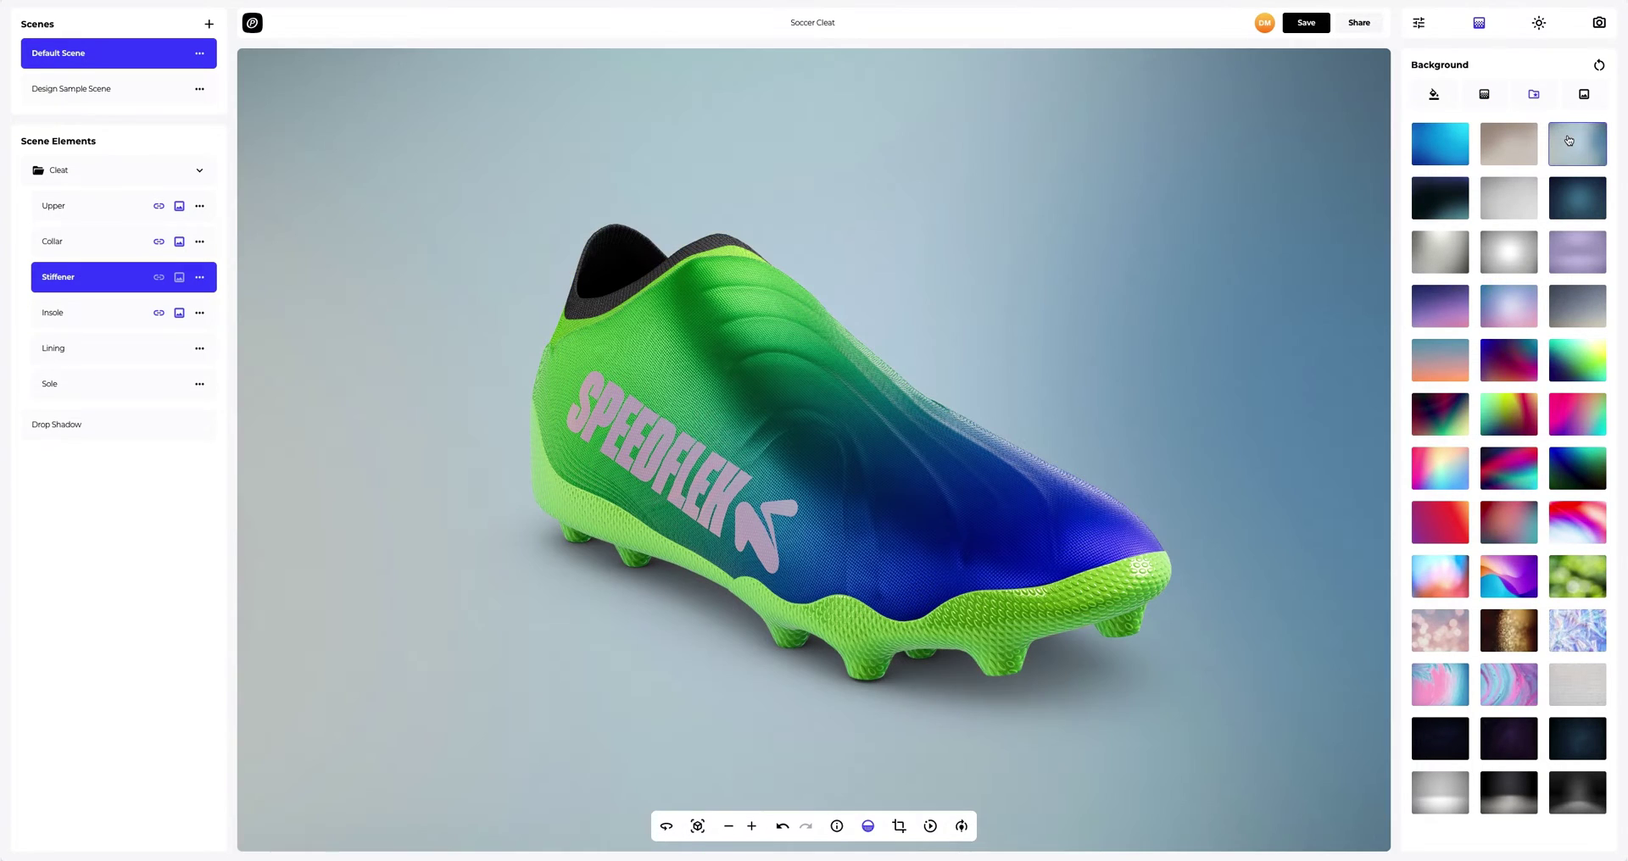
{"action": "left_click", "coordinate": [1578, 190]}
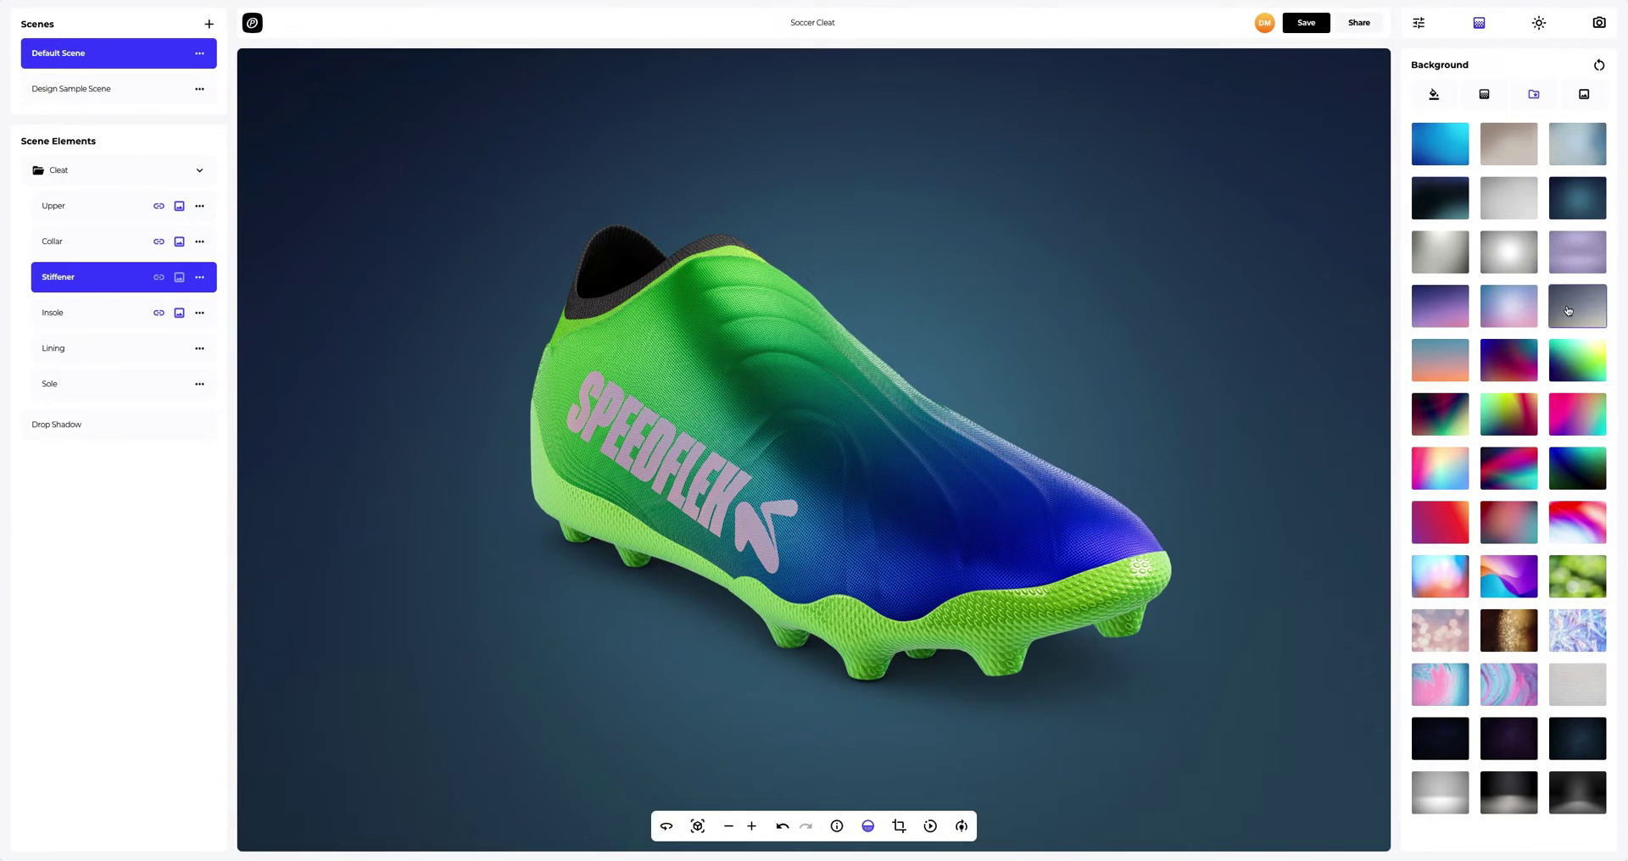
{"action": "left_click", "coordinate": [1569, 311]}
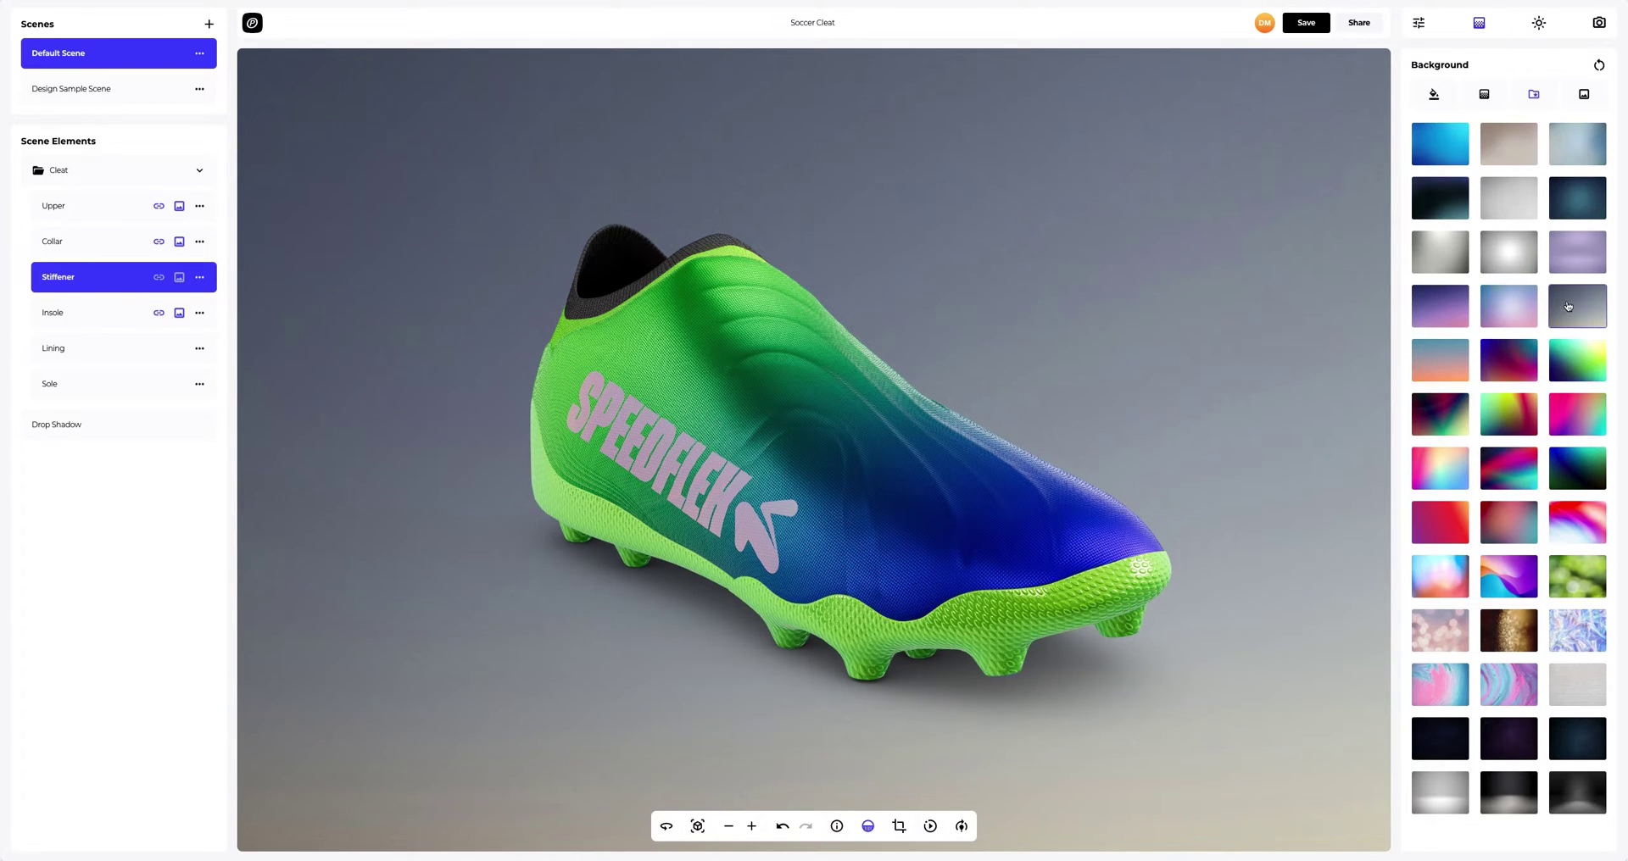
{"action": "left_click", "coordinate": [1584, 95]}
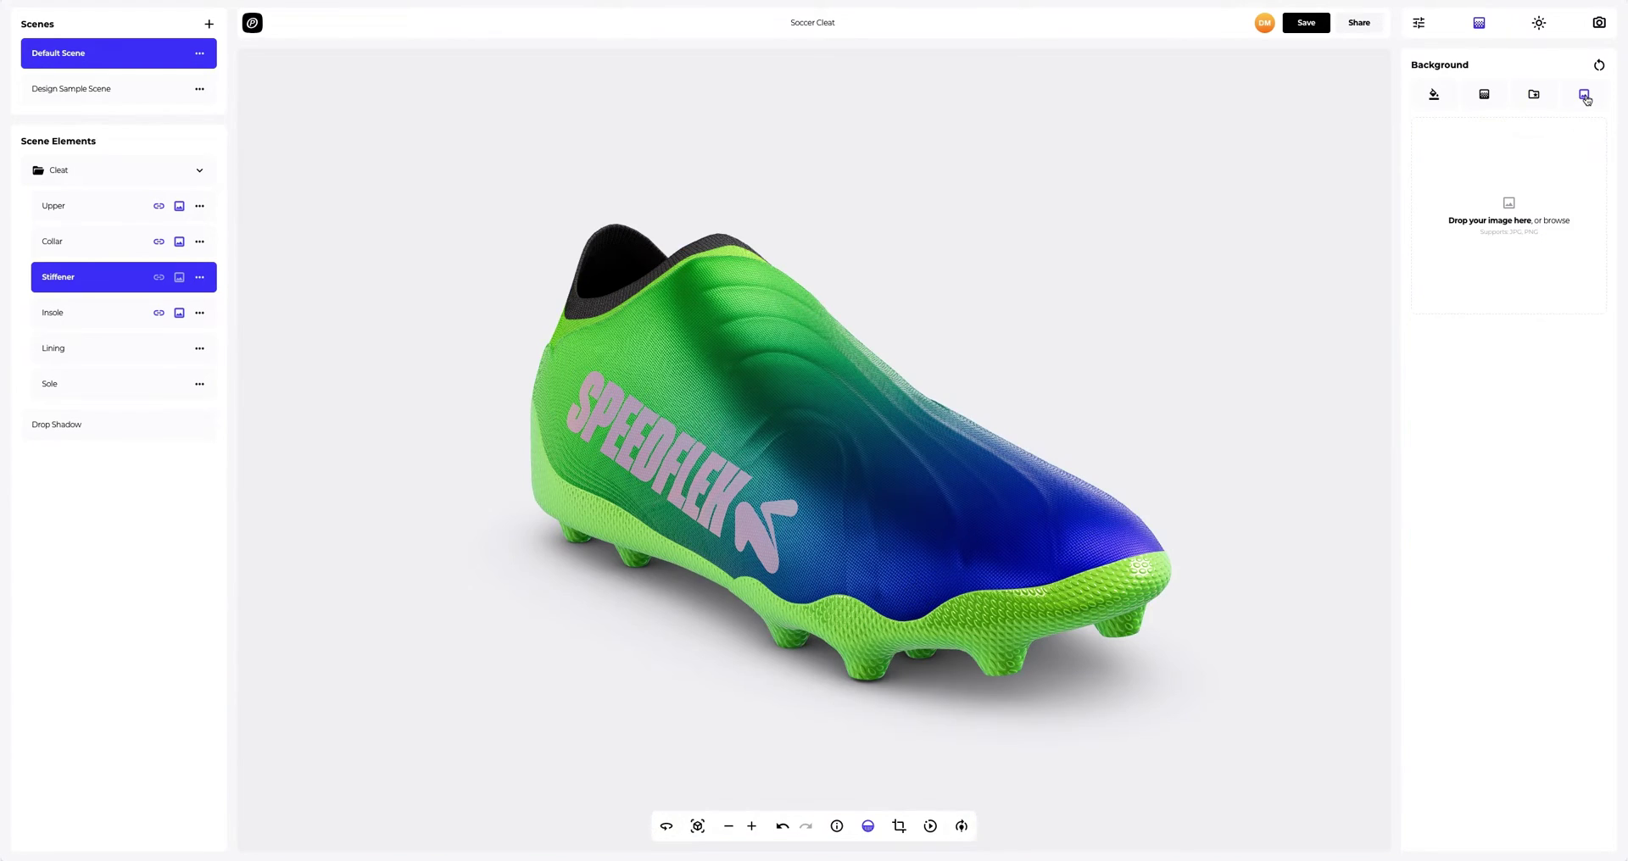
- Load Background.png as the backdrop and turn off Frame Crop so it fills the canvas
{"action": "left_click", "coordinate": [1513, 217]}
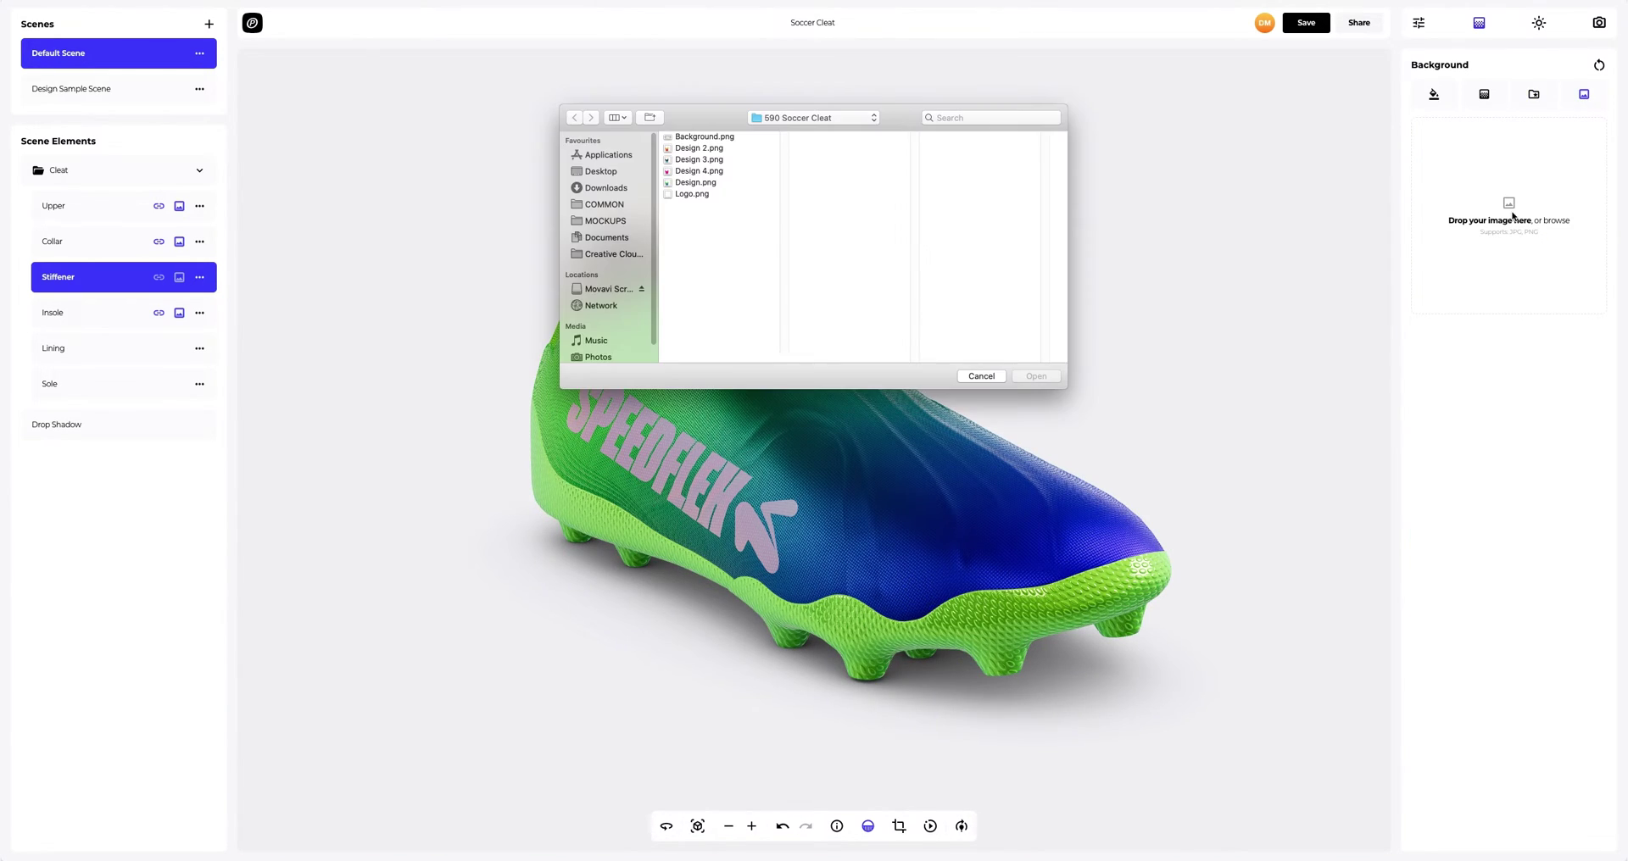
{"action": "left_click", "coordinate": [707, 138]}
{"action": "left_click", "coordinate": [1029, 376]}
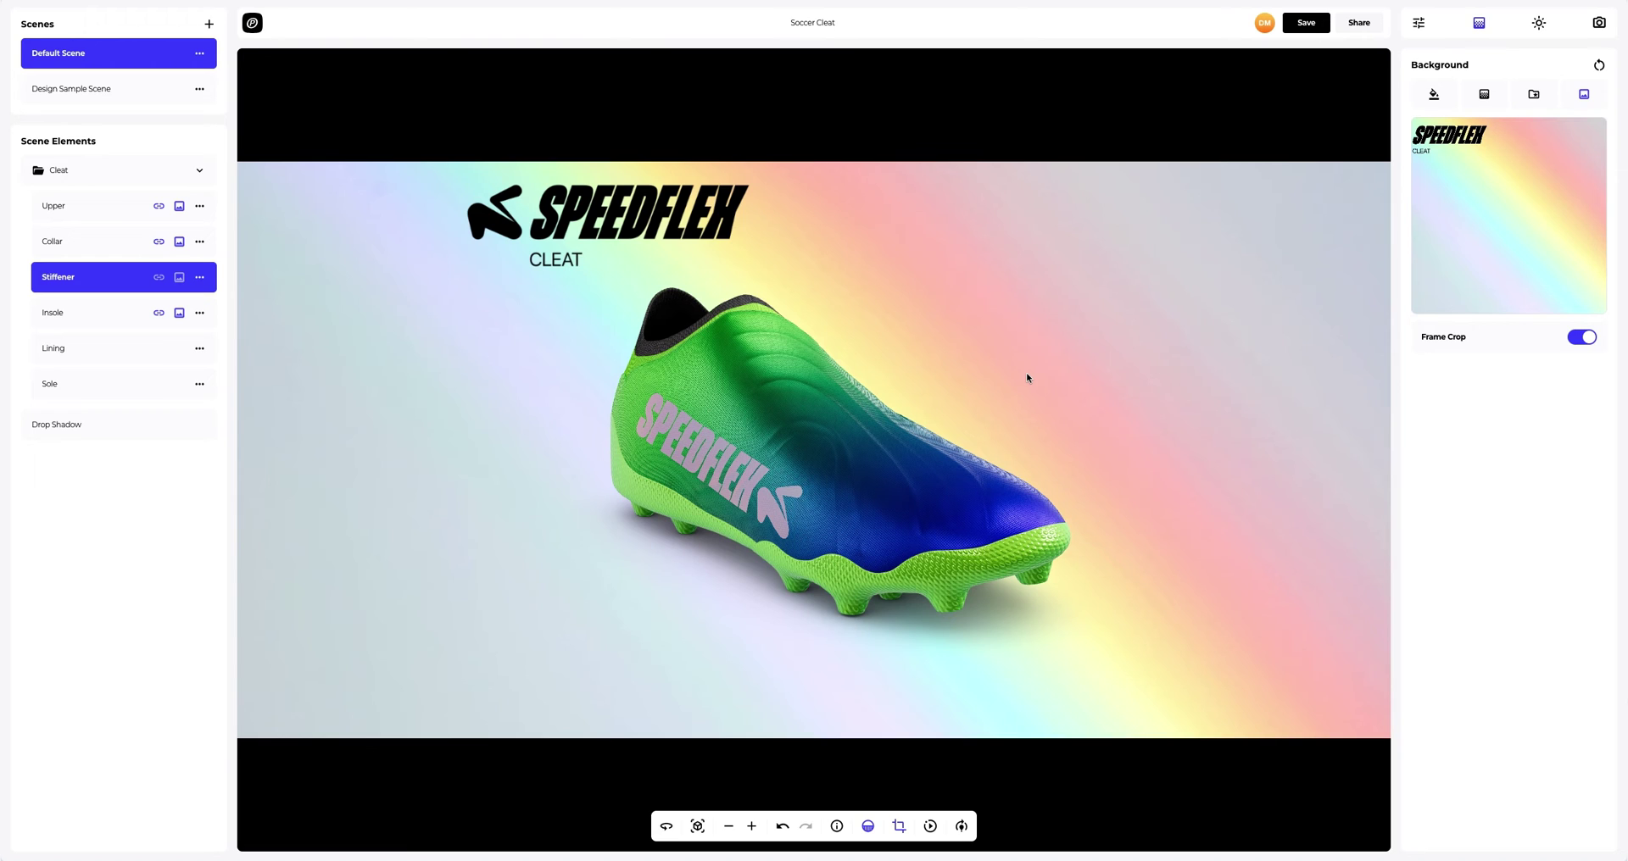
{"action": "left_click", "coordinate": [1582, 337]}
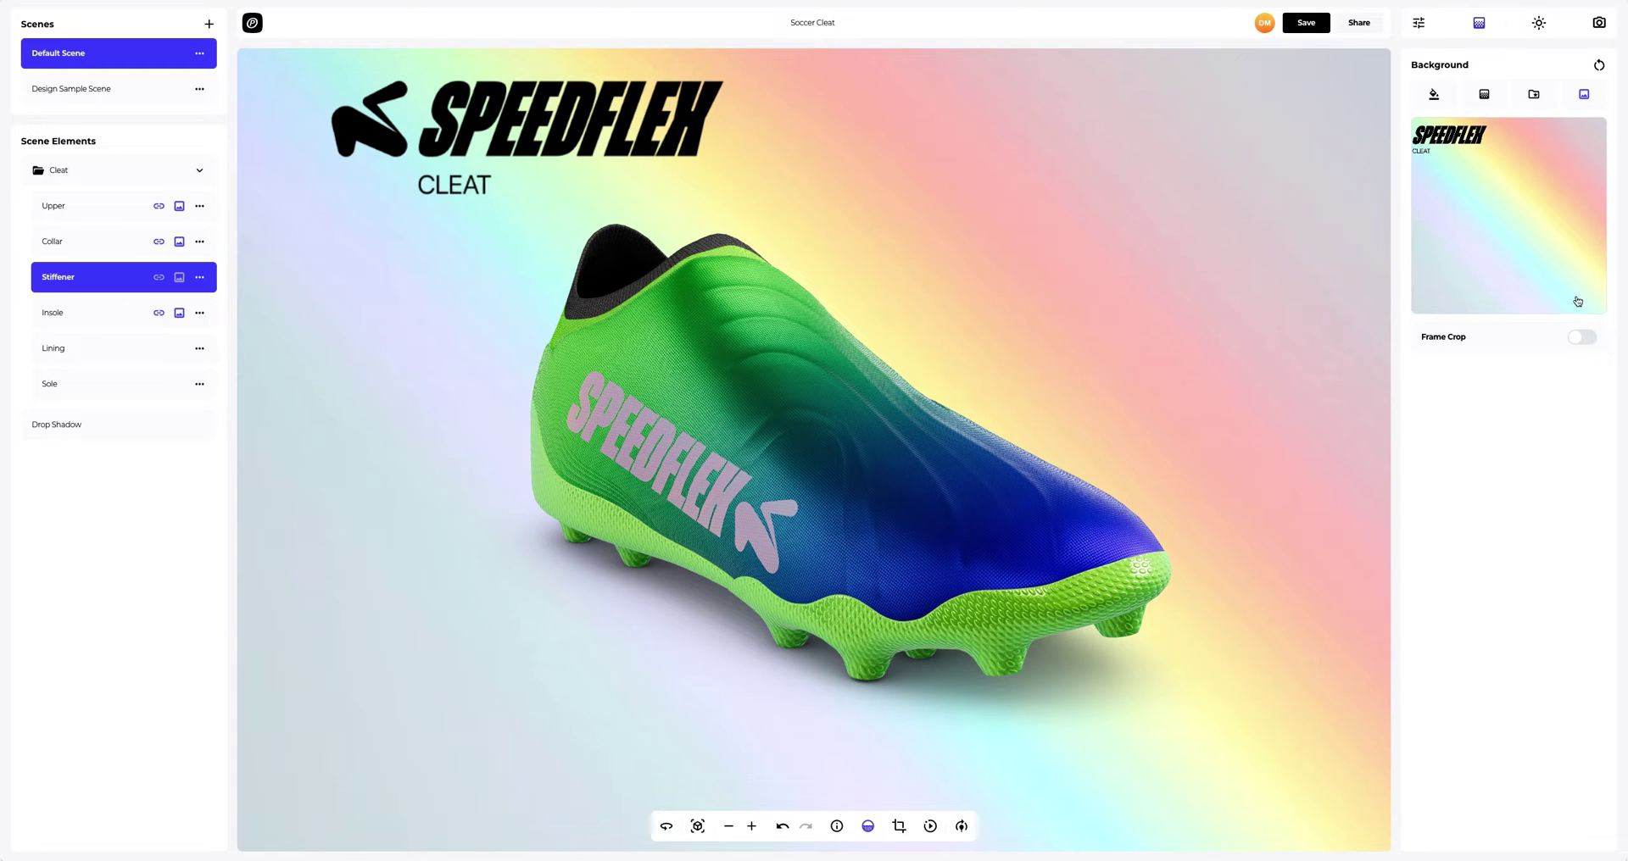
{"action": "left_click", "coordinate": [1538, 25]}
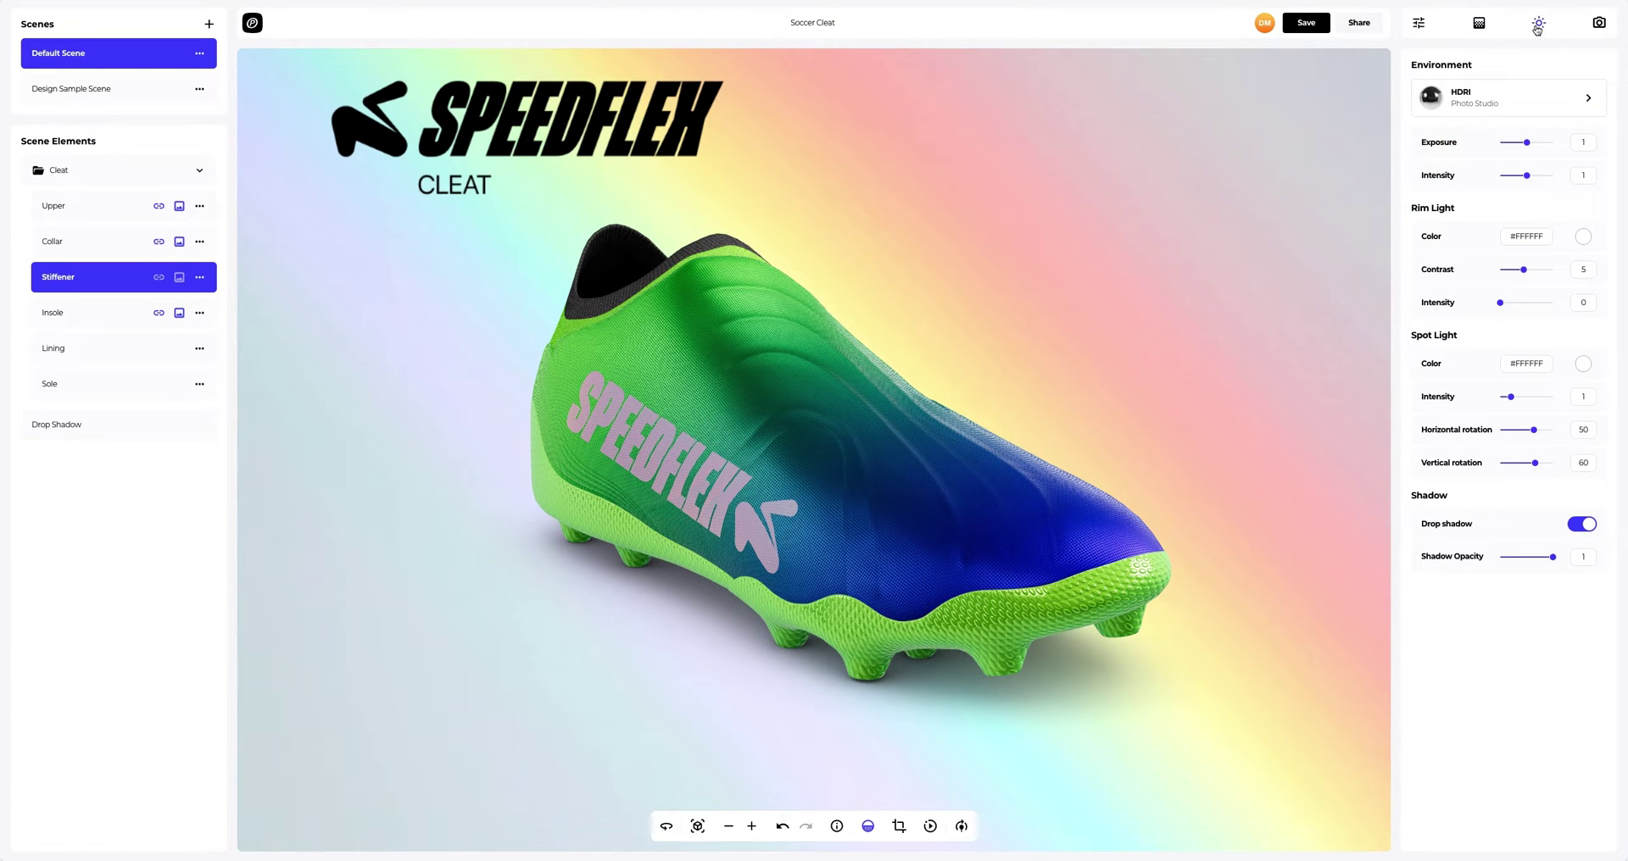
- Set the spot light to horizontal -2.2 and vertical 10.8, and turn on cleat auto-rotation
{"action": "mouse_move", "coordinate": [1534, 433]}
{"action": "left_mouse_down"}
{"action": "mouse_move", "coordinate": [1512, 433]}
{"action": "mouse_move", "coordinate": [1526, 434]}
{"action": "left_mouse_up"}
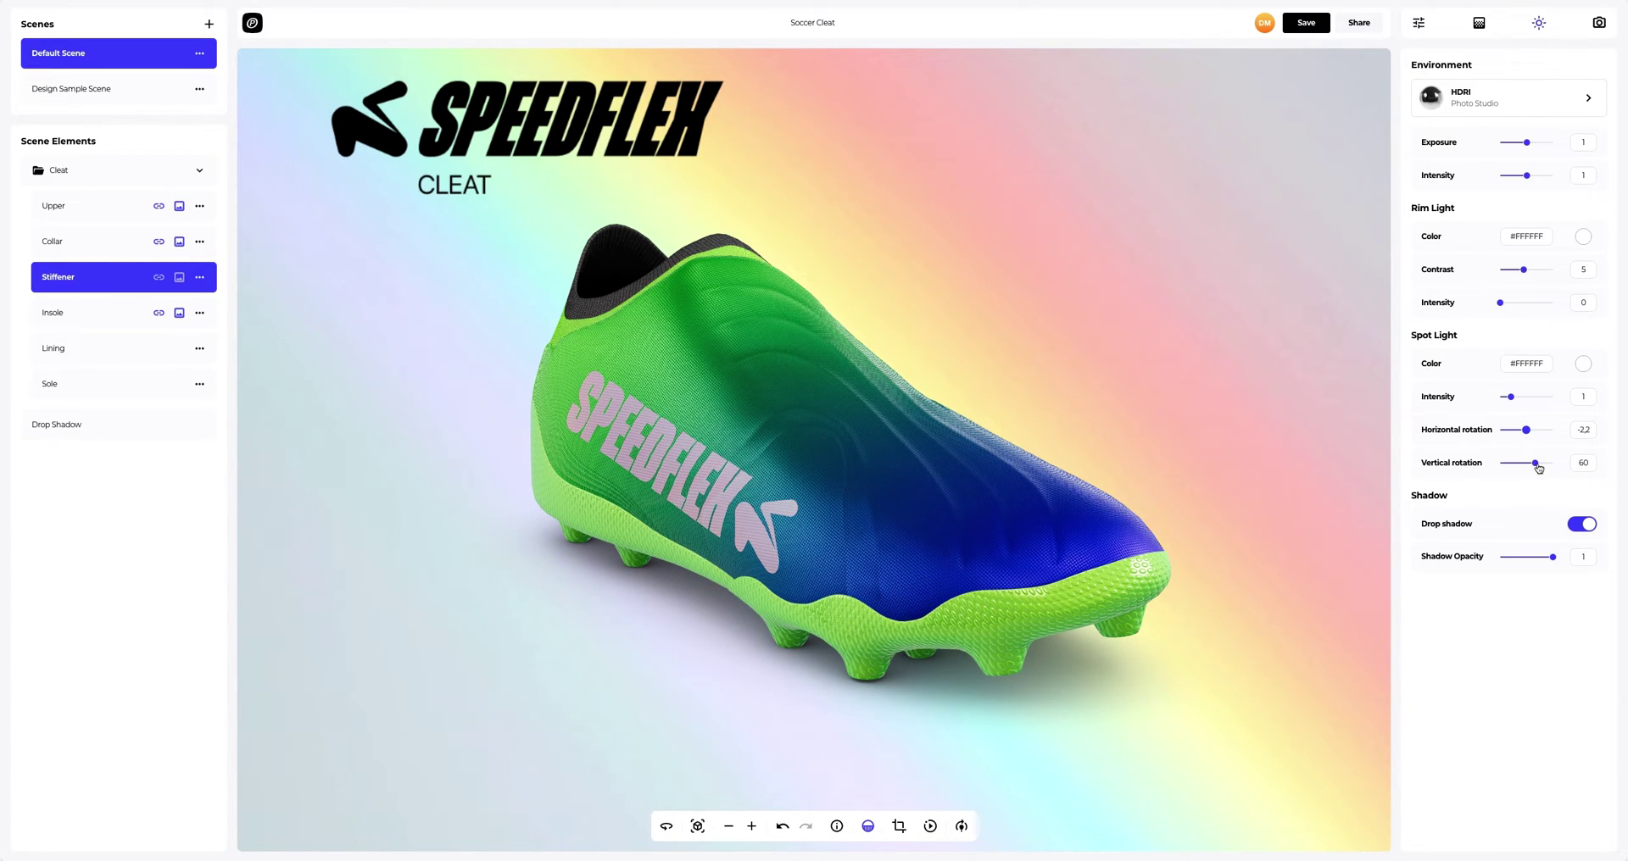
{"action": "left_click_drag", "start_coordinate": [1537, 465], "coordinate": [1529, 466]}
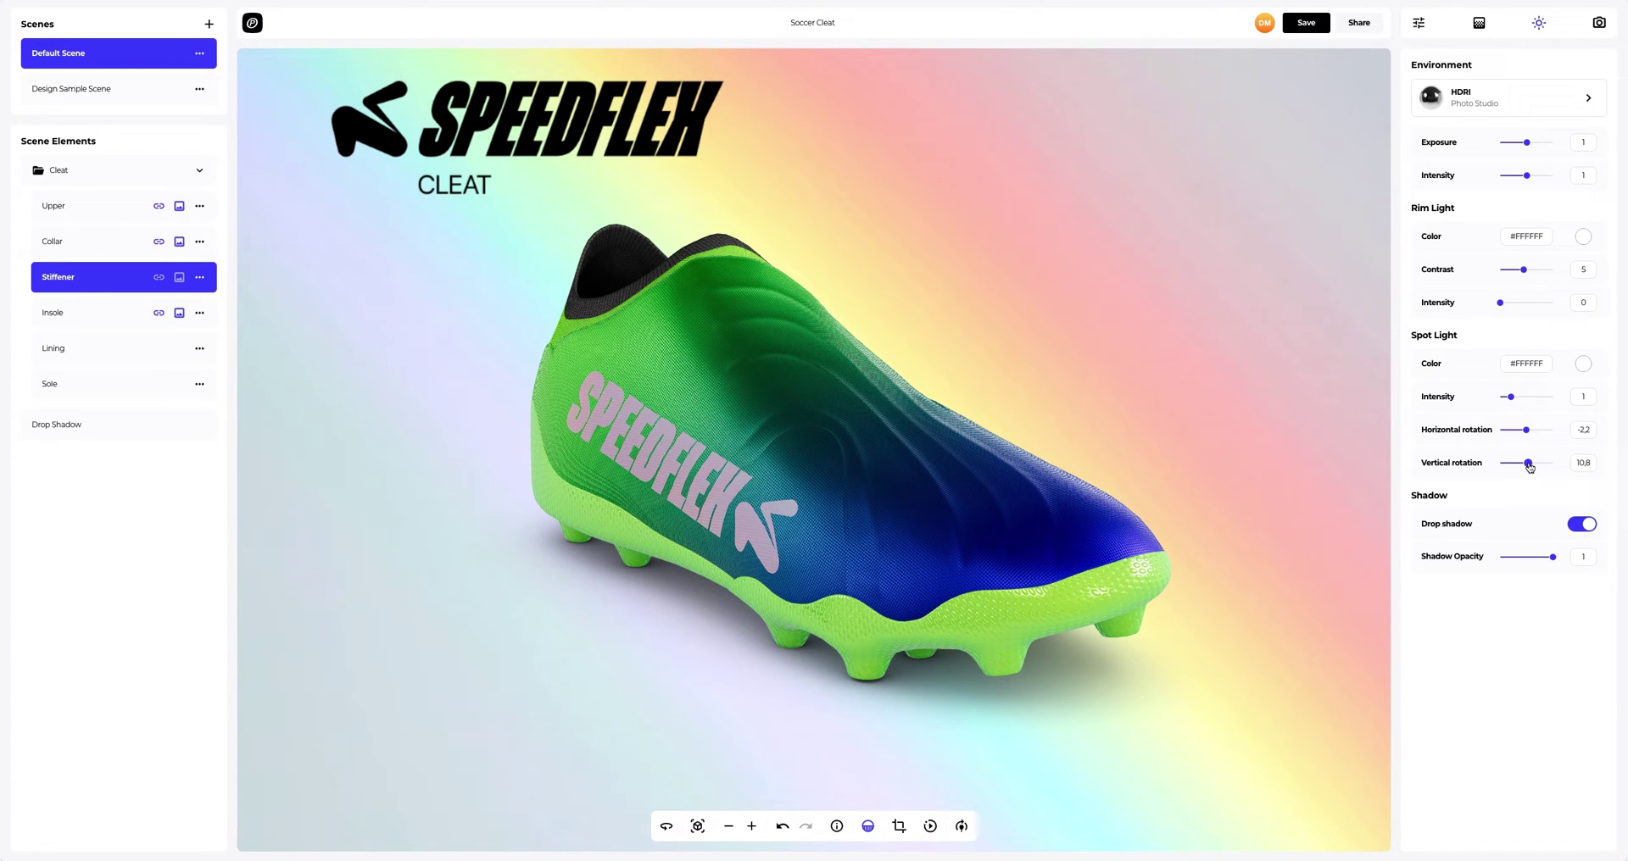
{"action": "left_click", "coordinate": [960, 827]}
{"action": "left_click_drag", "start_coordinate": [969, 792], "coordinate": [992, 792]}
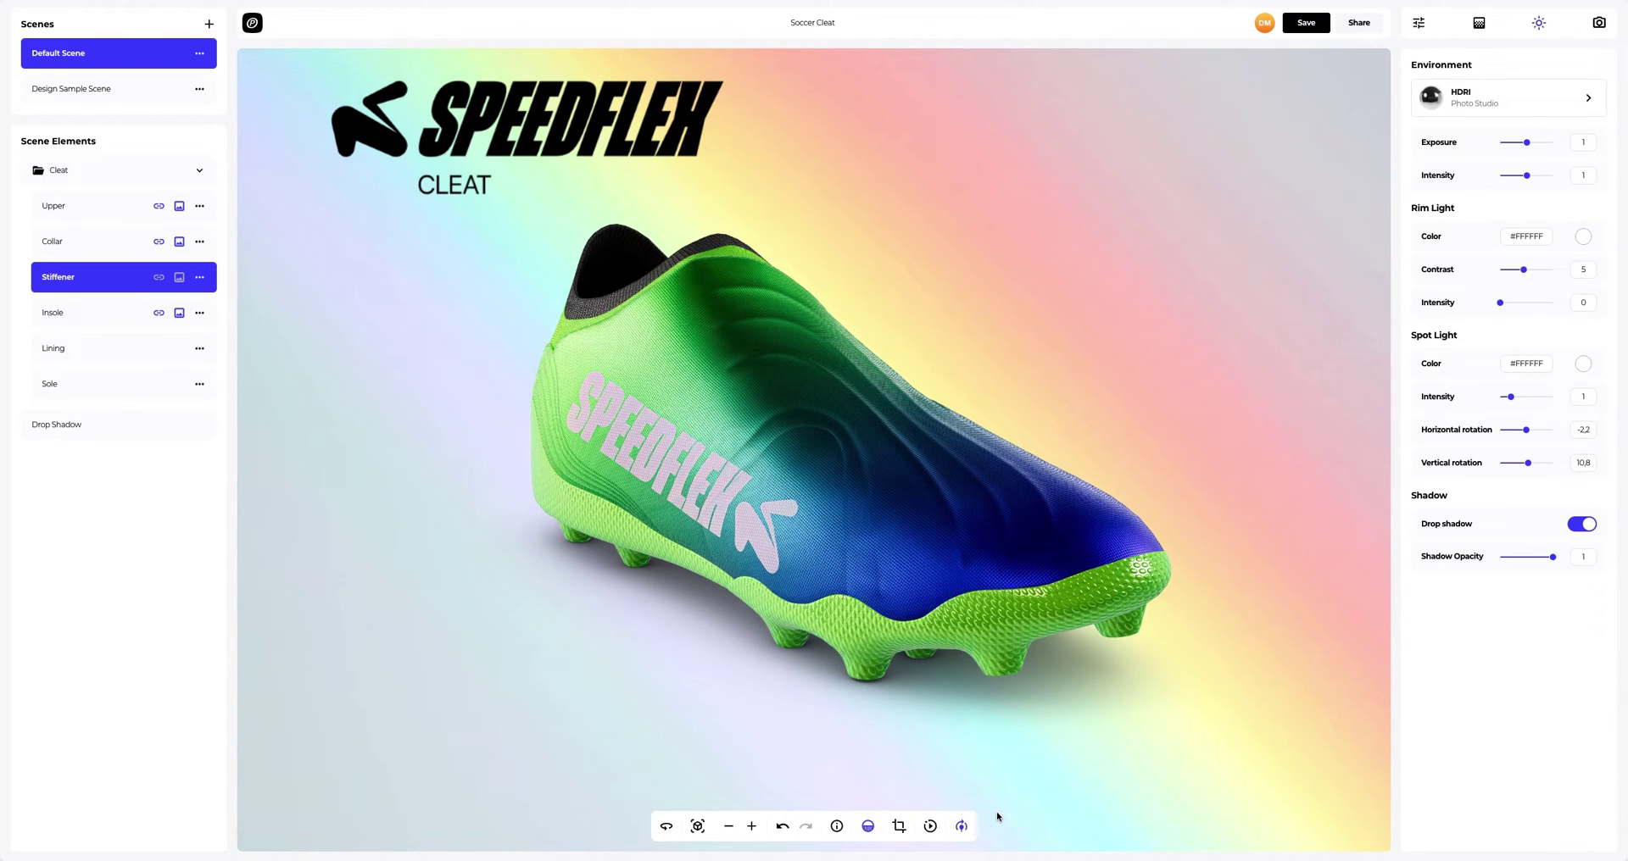
- Speed up the cleat's automatic rotation
{"action": "left_click", "coordinate": [964, 828]}
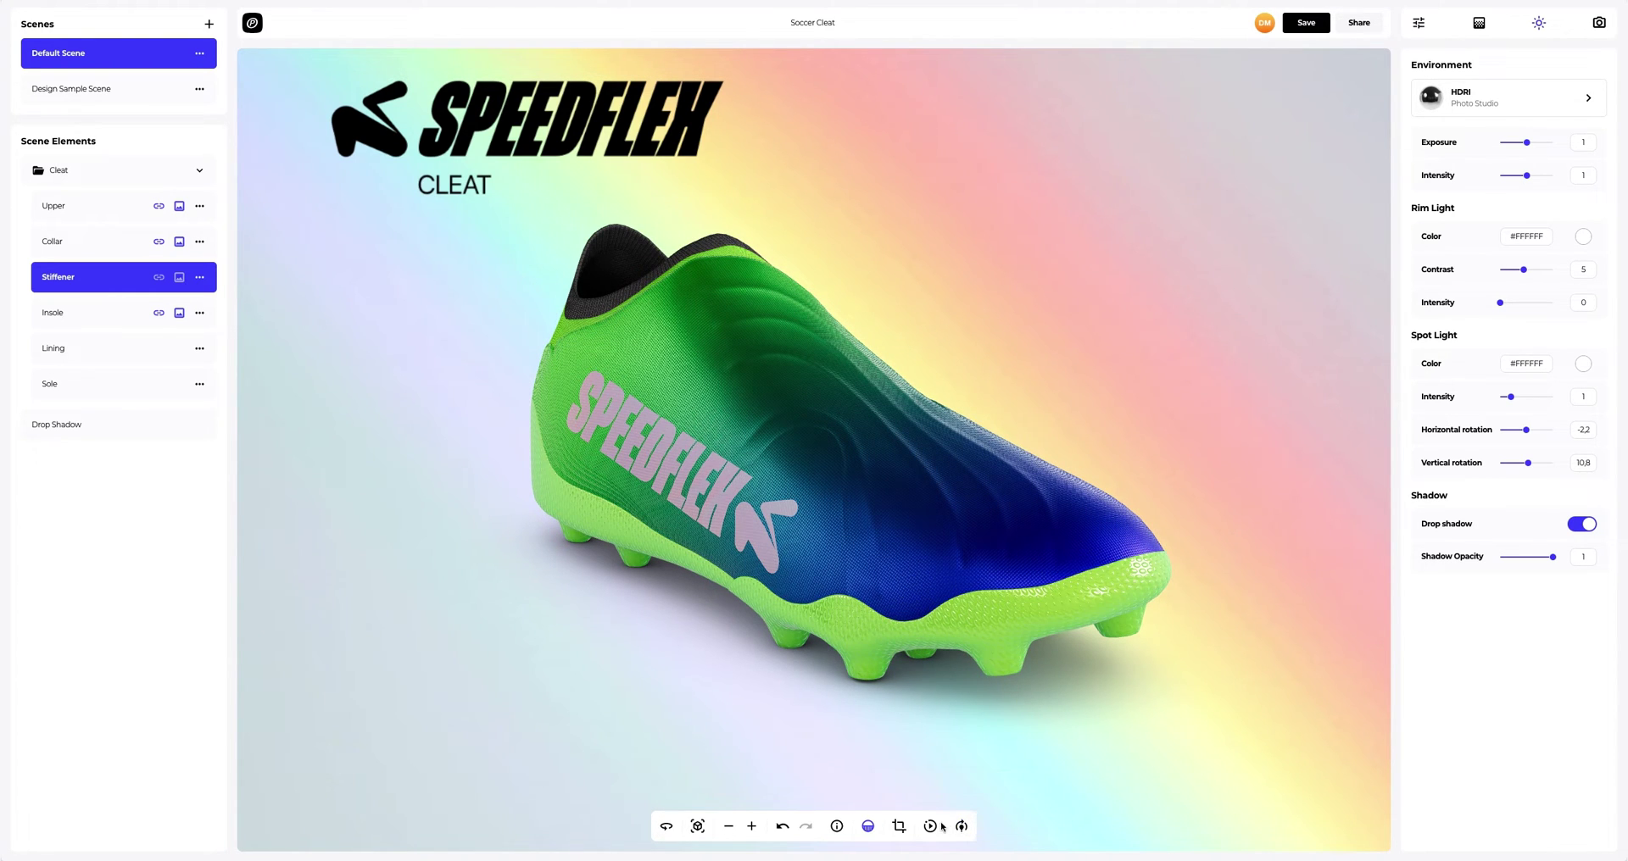
{"action": "left_click", "coordinate": [931, 827]}
{"action": "left_click_drag", "start_coordinate": [936, 793], "coordinate": [941, 791]}
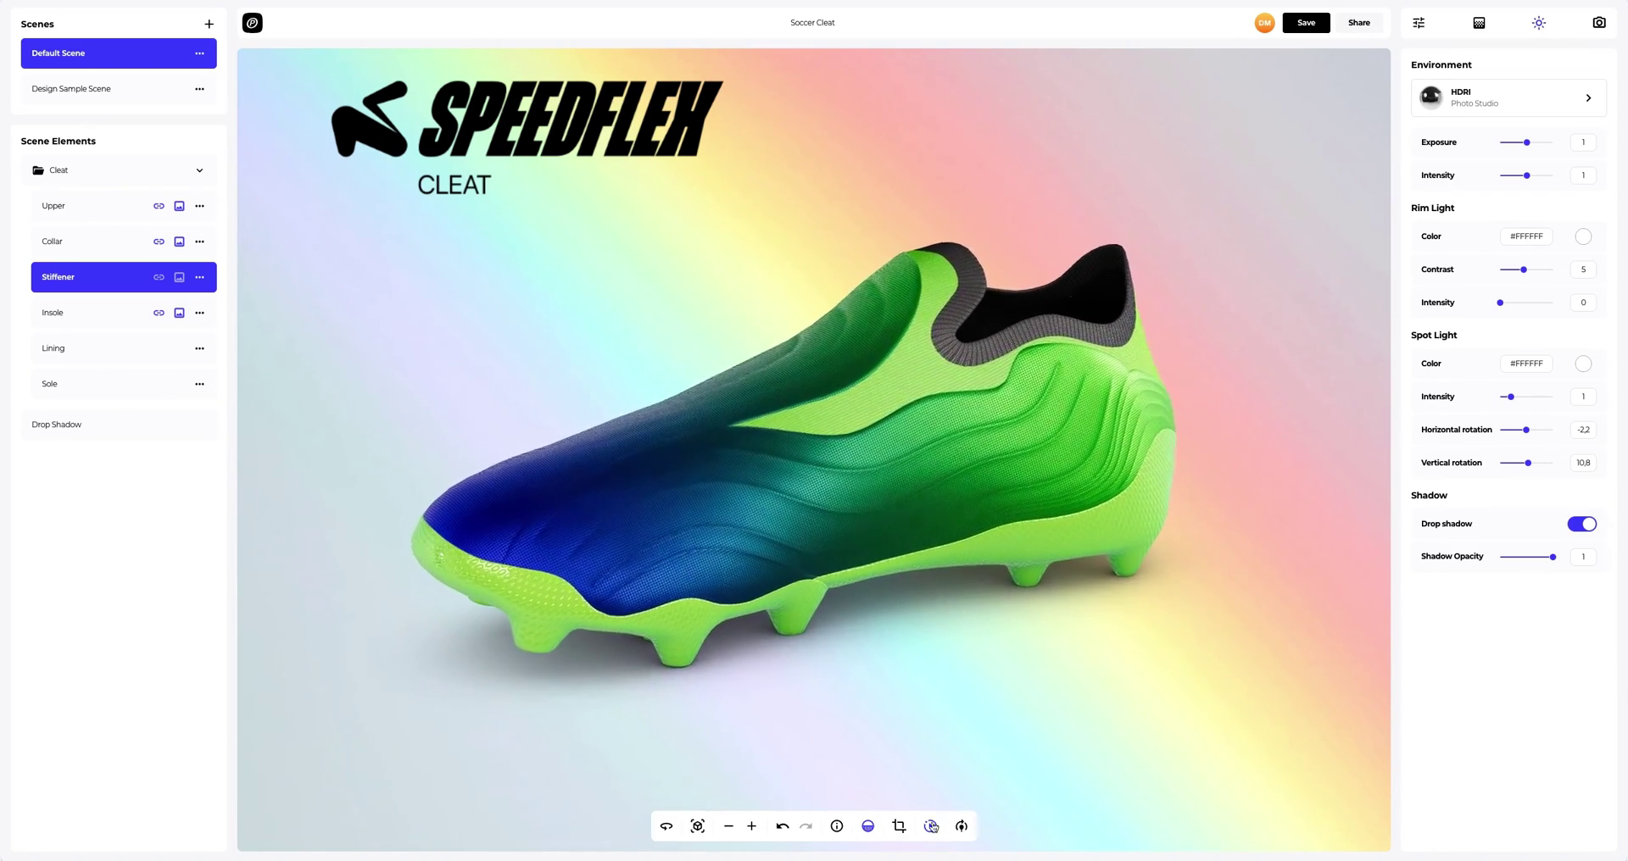
- Save the Soccer Cleat project and open its full-screen share preview
{"action": "mouse_move", "coordinate": [929, 827]}
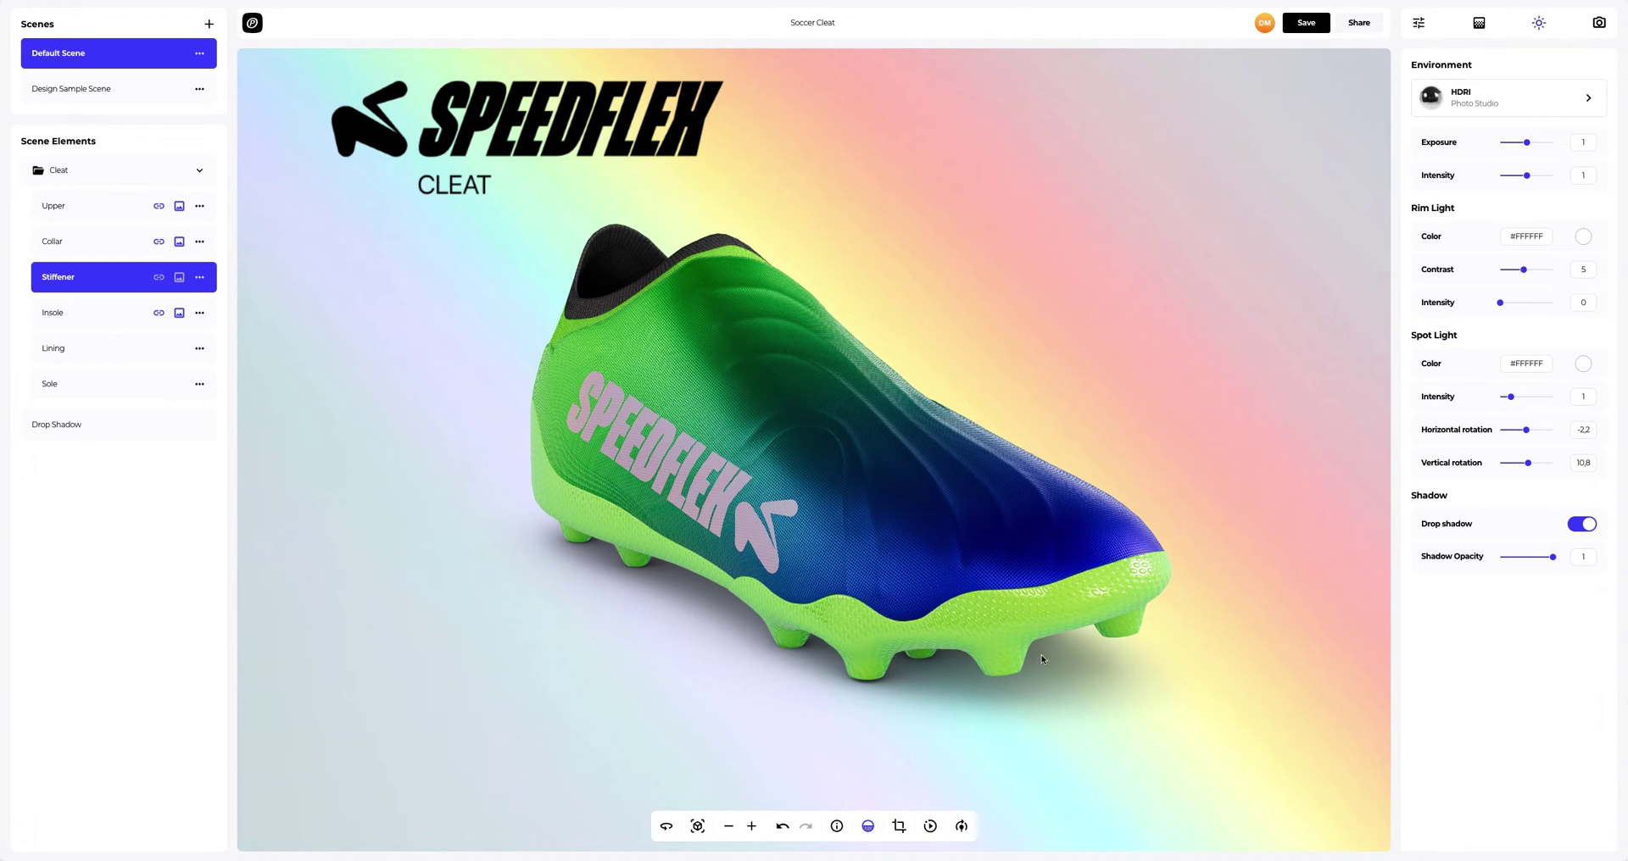
{"action": "left_click", "coordinate": [1297, 25]}
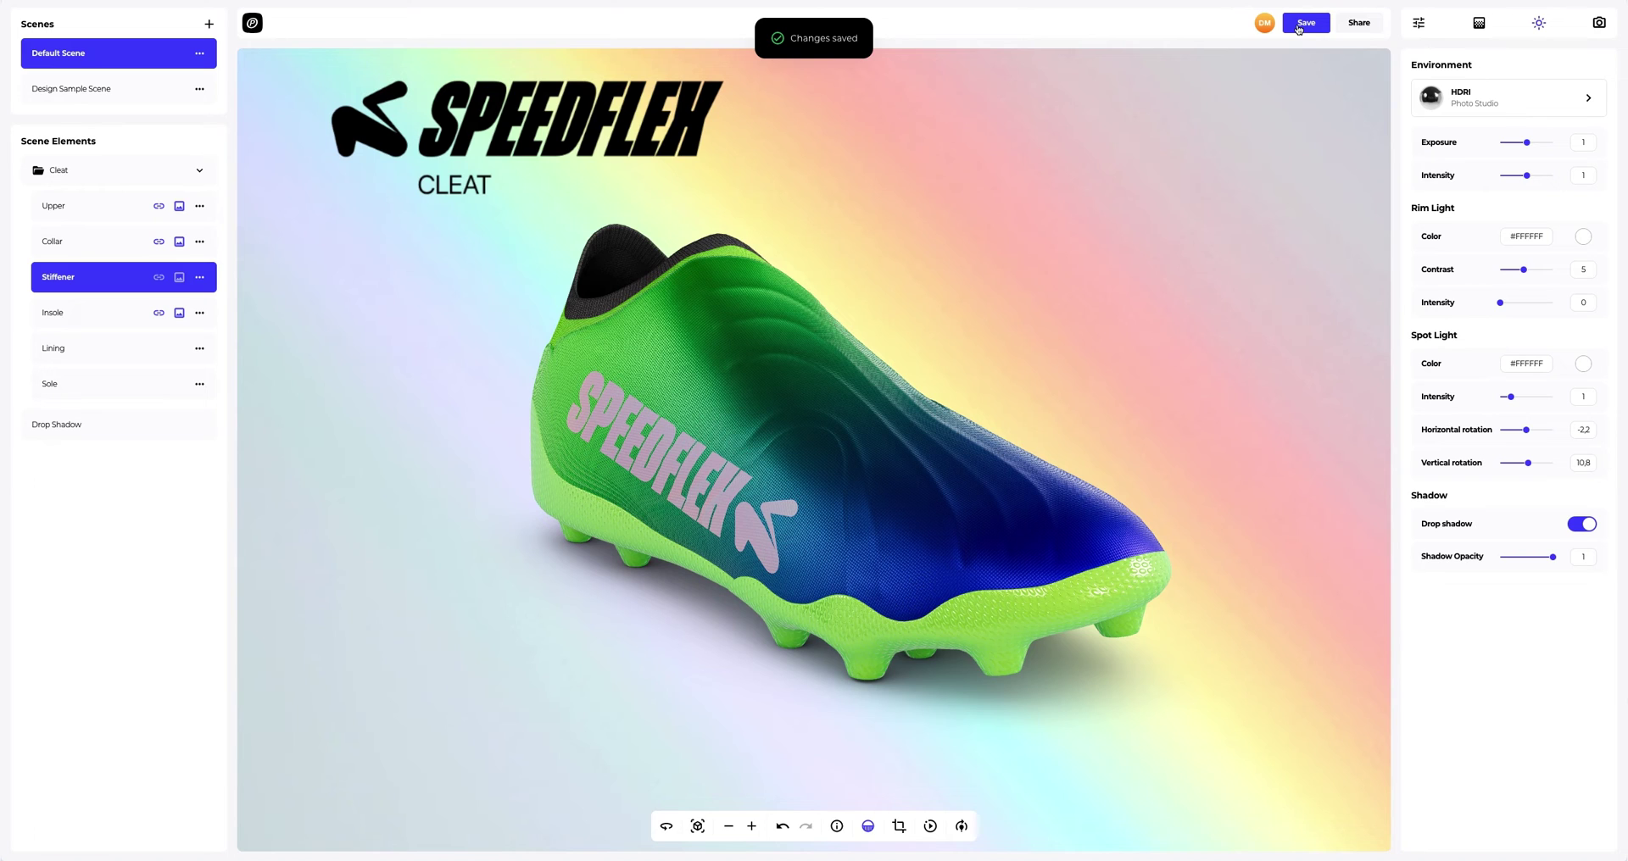
{"action": "left_click", "coordinate": [1353, 27]}
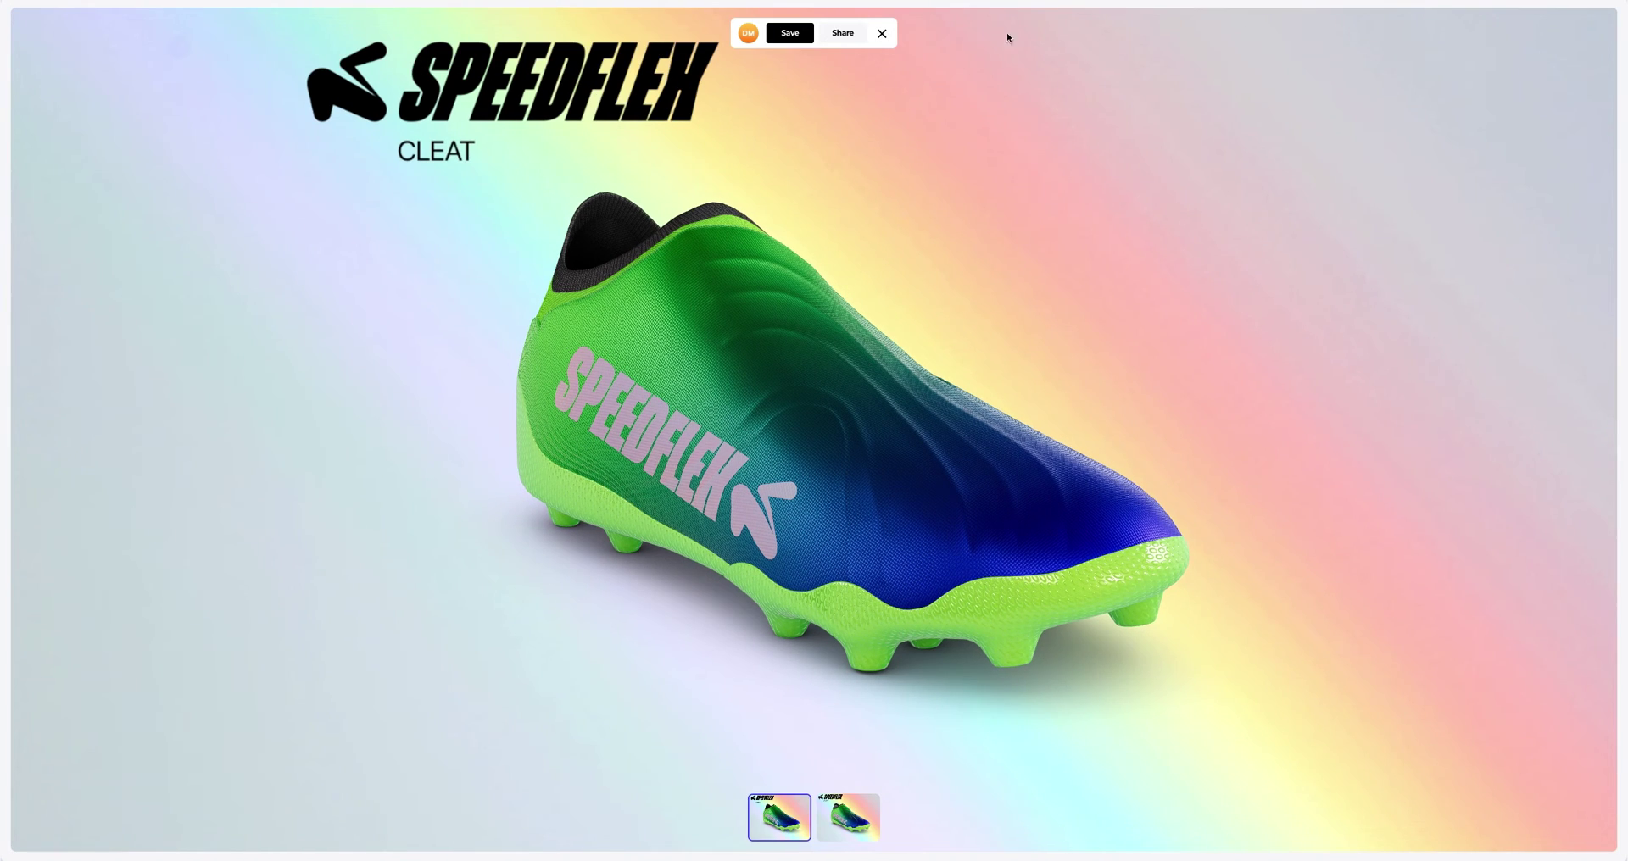
- Enable public access for the project to generate a share link and embed code
{"action": "left_click", "coordinate": [843, 34]}
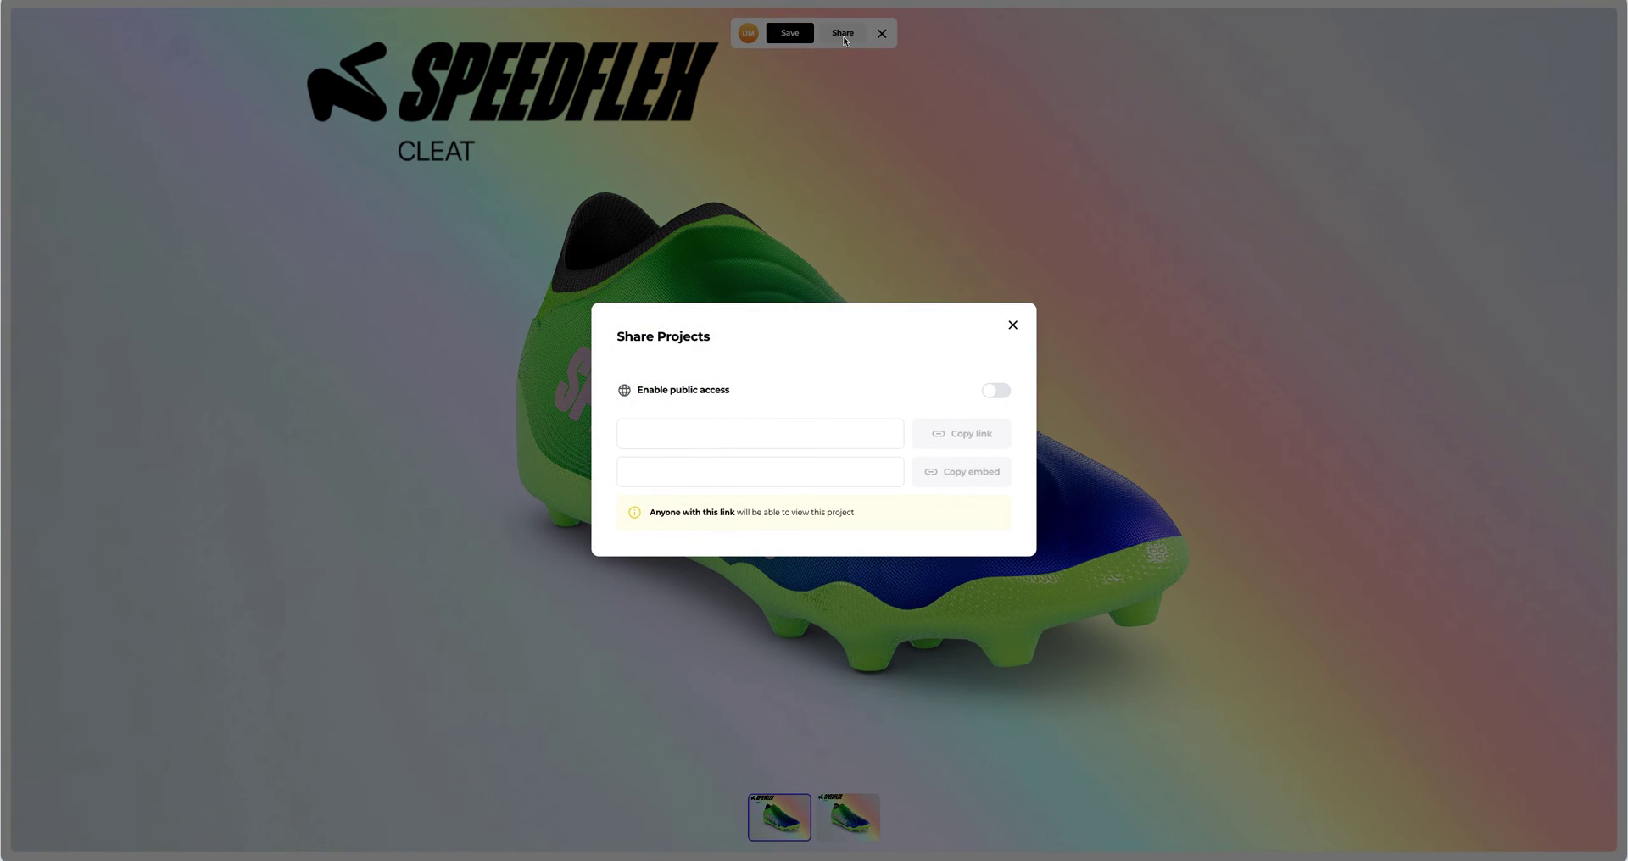
{"action": "left_click", "coordinate": [990, 392]}
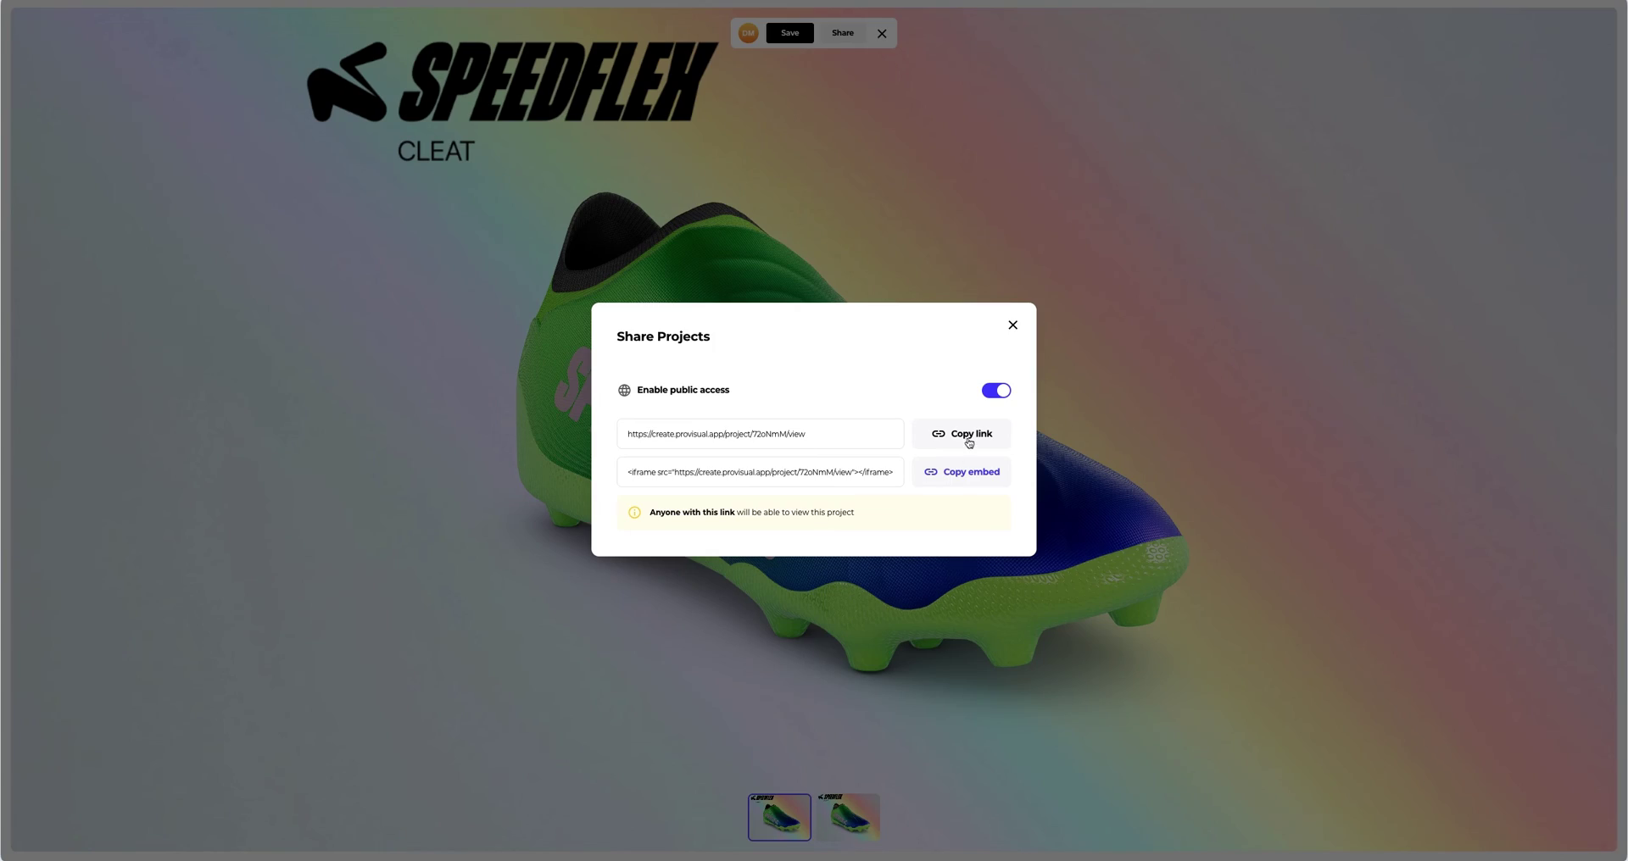
{"action": "left_click", "coordinate": [1012, 325]}
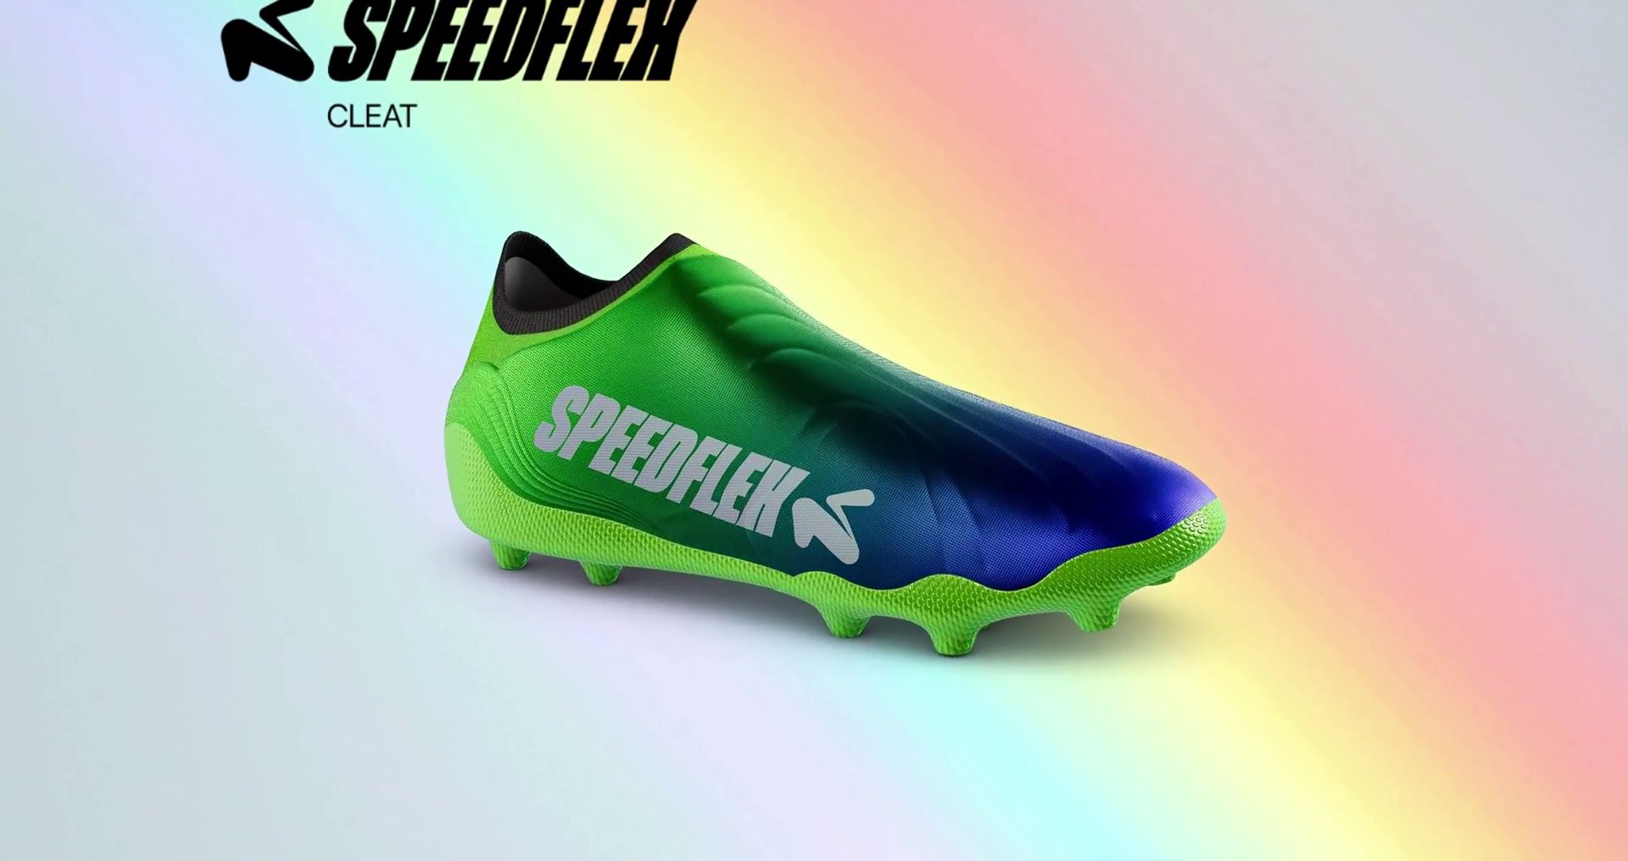